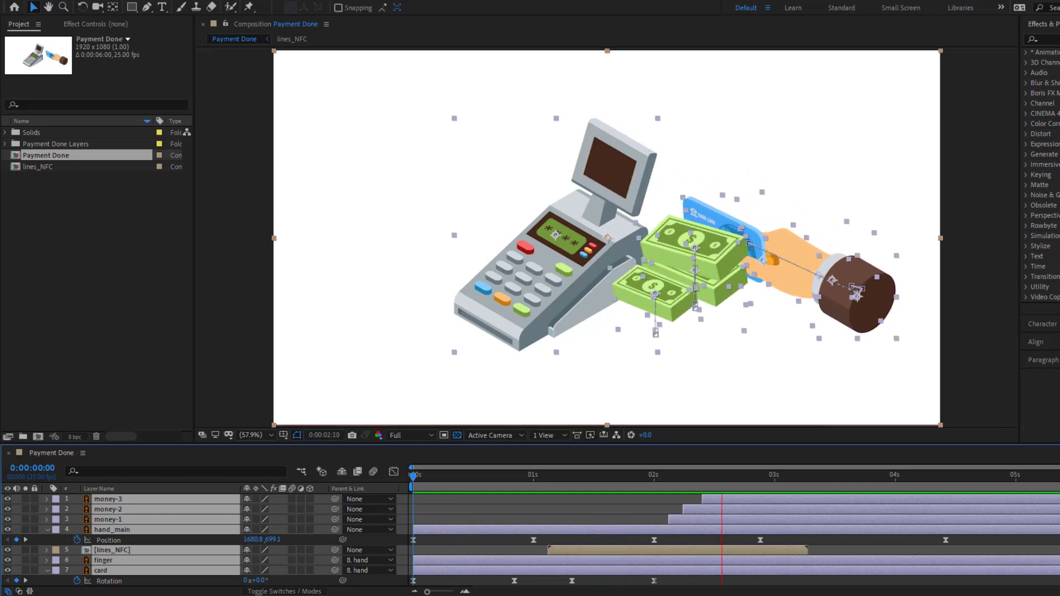
Step: Enlarge the viewer and play a preview of the finished payment animation
key("grave")
key("space")
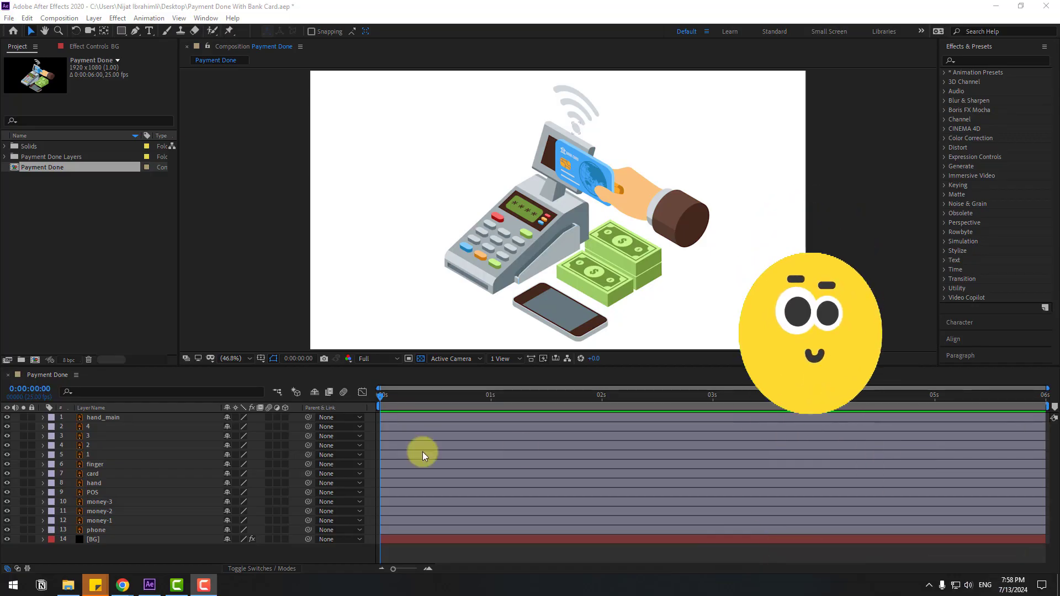
Step: Solo the hand, move its anchor point near the wrist, and parent the card to the hand
left_click(107, 417)
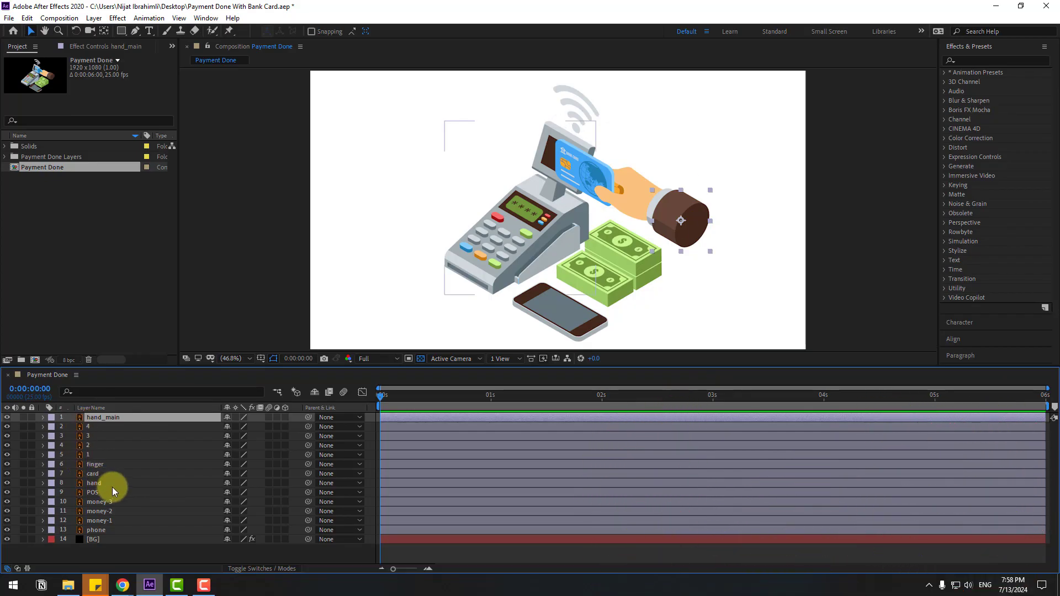
left_click(94, 484)
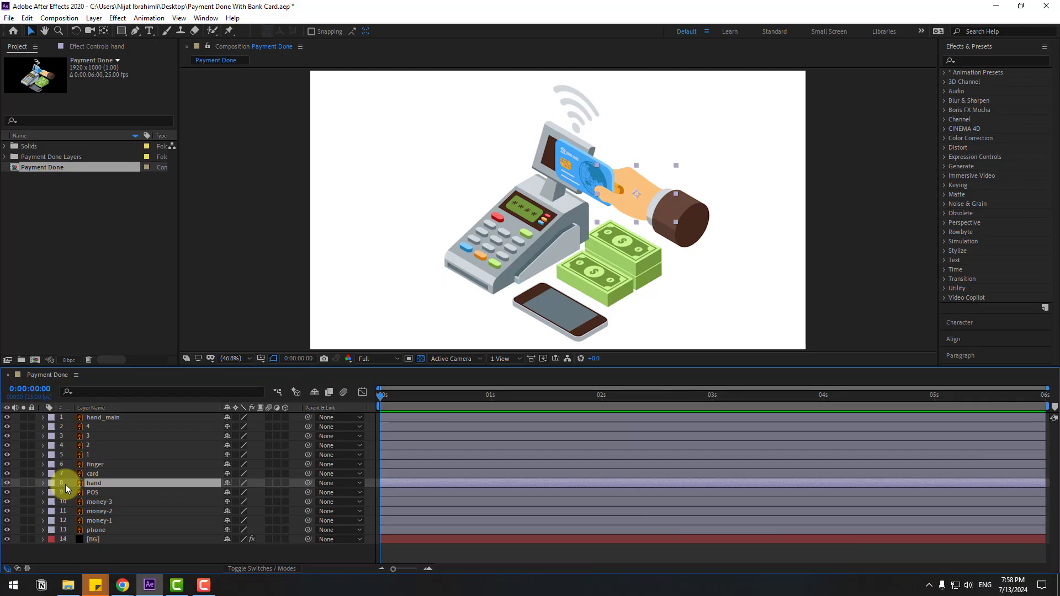
left_click(23, 483)
left_click(103, 31)
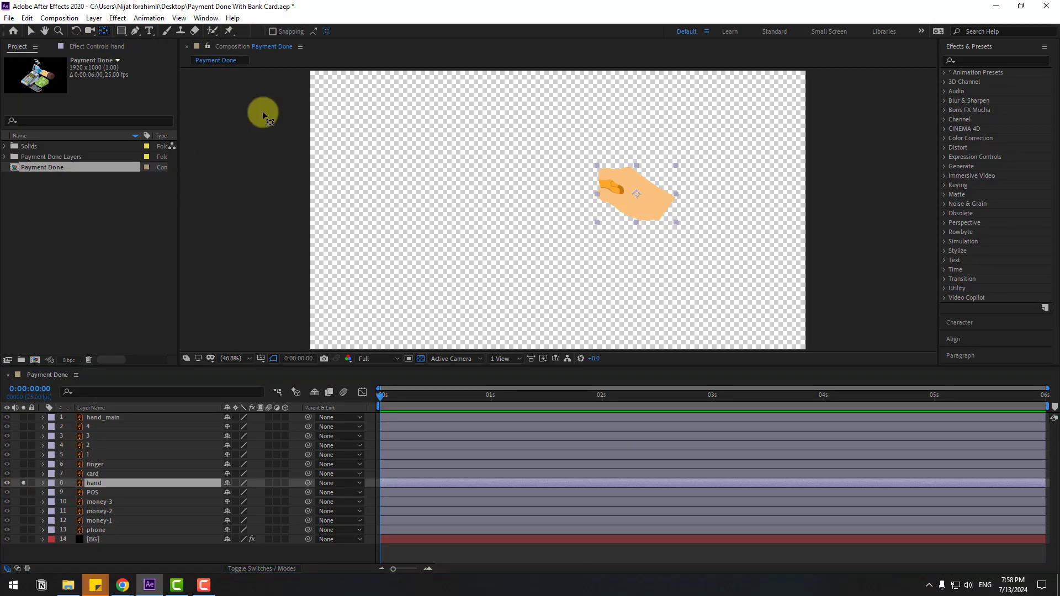
scroll(557, 208, "up", 3)
left_click_drag(719, 260, 589, 274)
left_click_drag(575, 206, 633, 237)
left_click(31, 30)
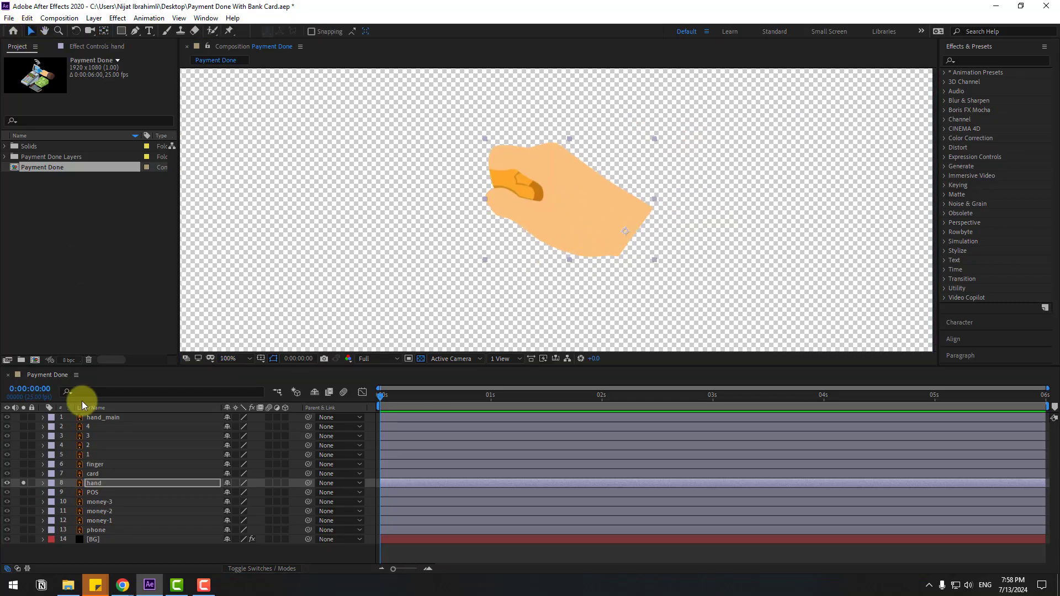
left_click(24, 484)
left_click(91, 473)
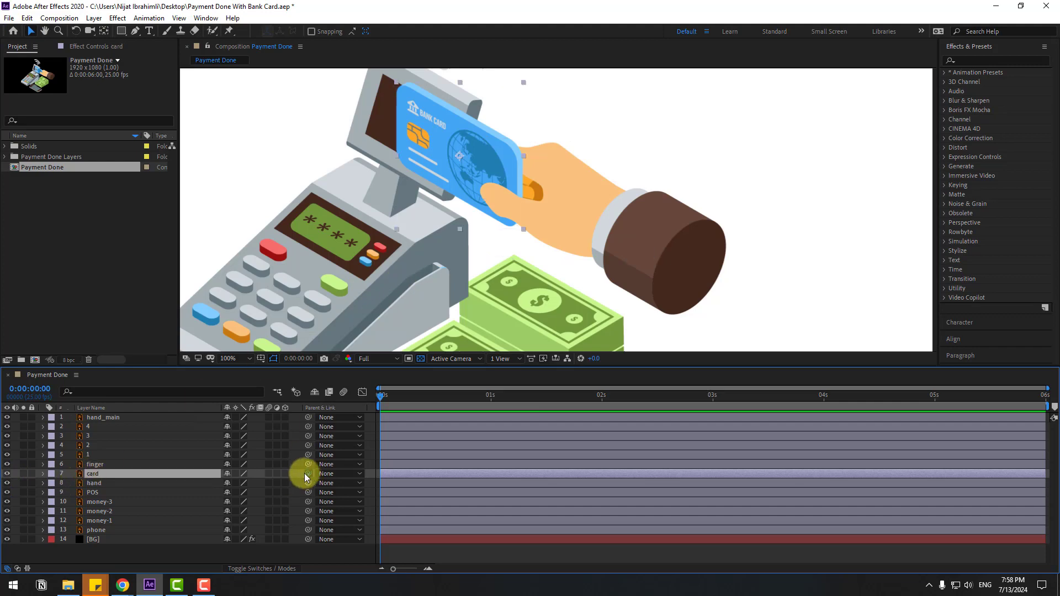
left_click_drag(308, 474, 83, 480)
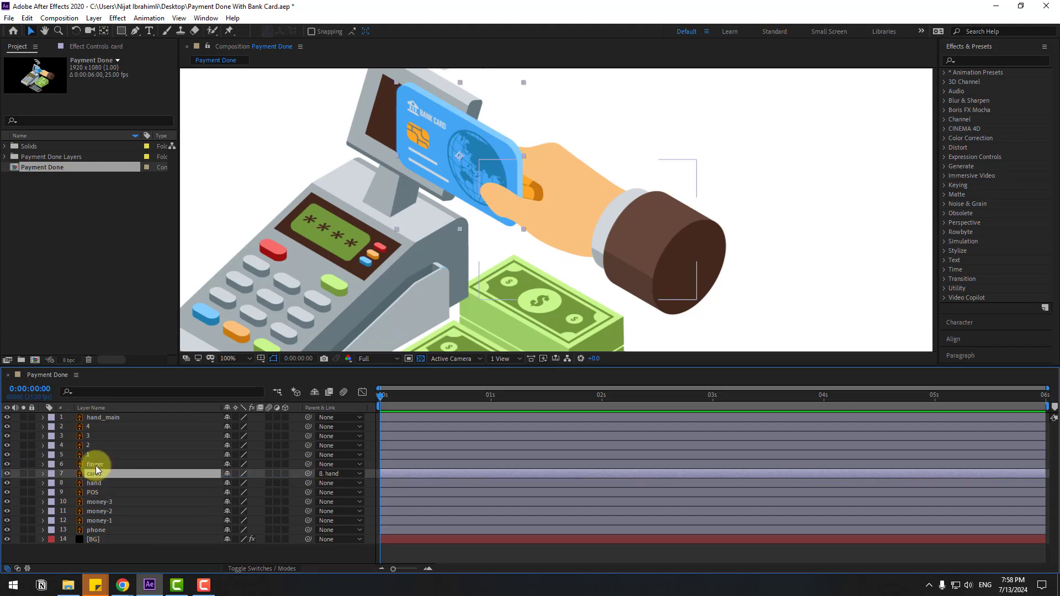
Step: Move the finger's anchor point up and right, then parent the finger to the hand layer
left_click(95, 464)
left_click(22, 464)
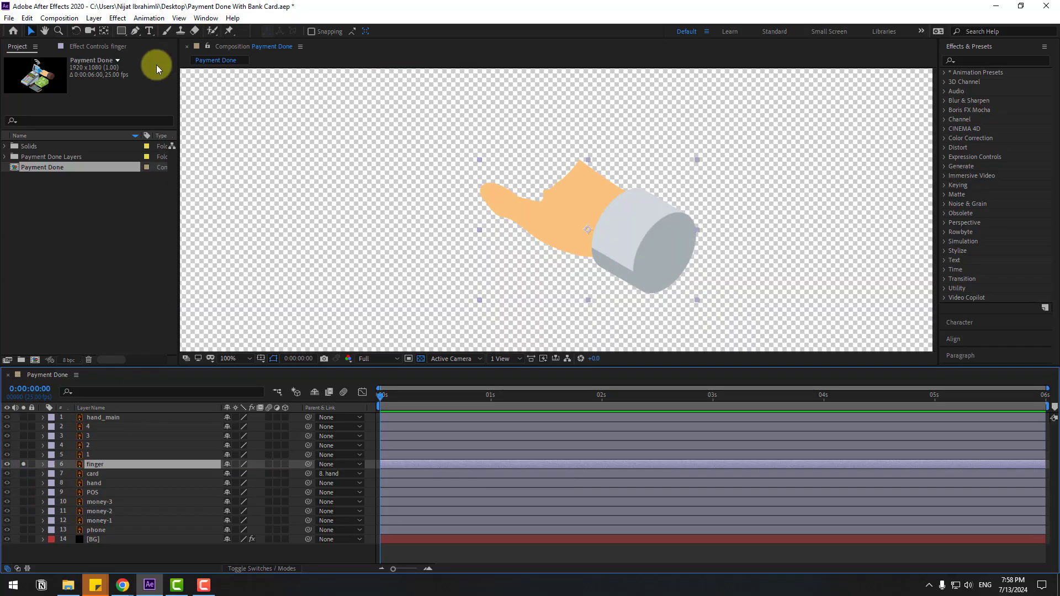
left_click(104, 31)
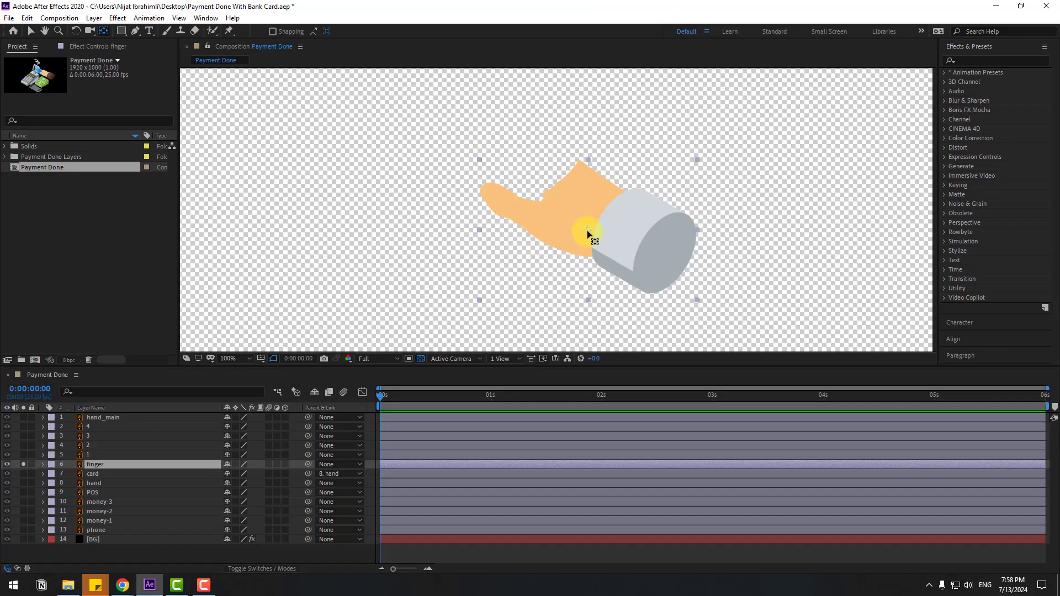
left_click_drag(588, 235, 604, 225)
left_click(32, 32)
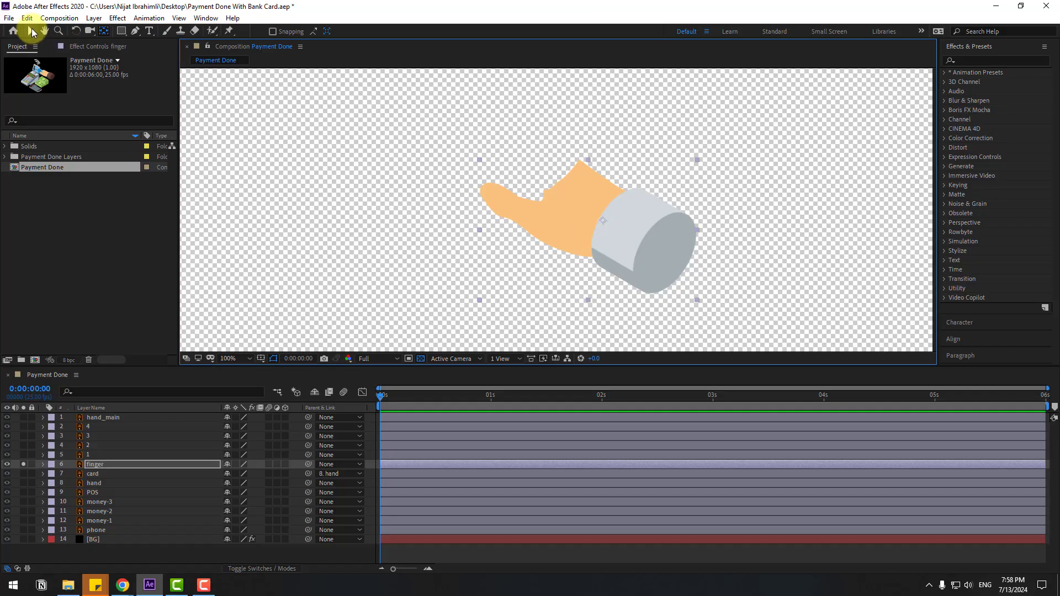
left_click(23, 465)
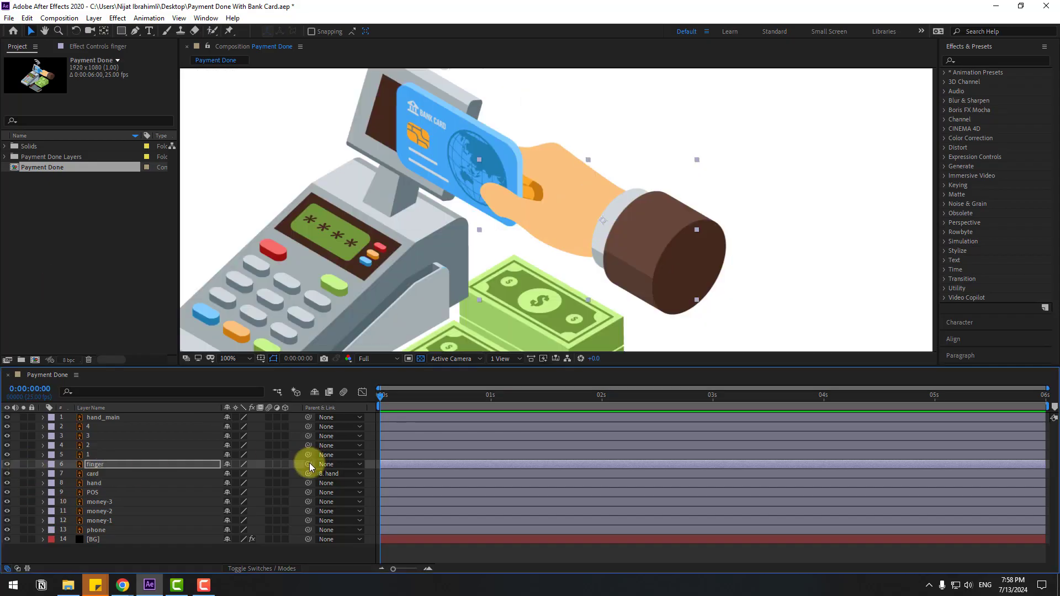
left_click_drag(309, 465, 95, 483)
Step: Parent the hand layer to the hand_main layer
scroll(375, 290, "down", 2)
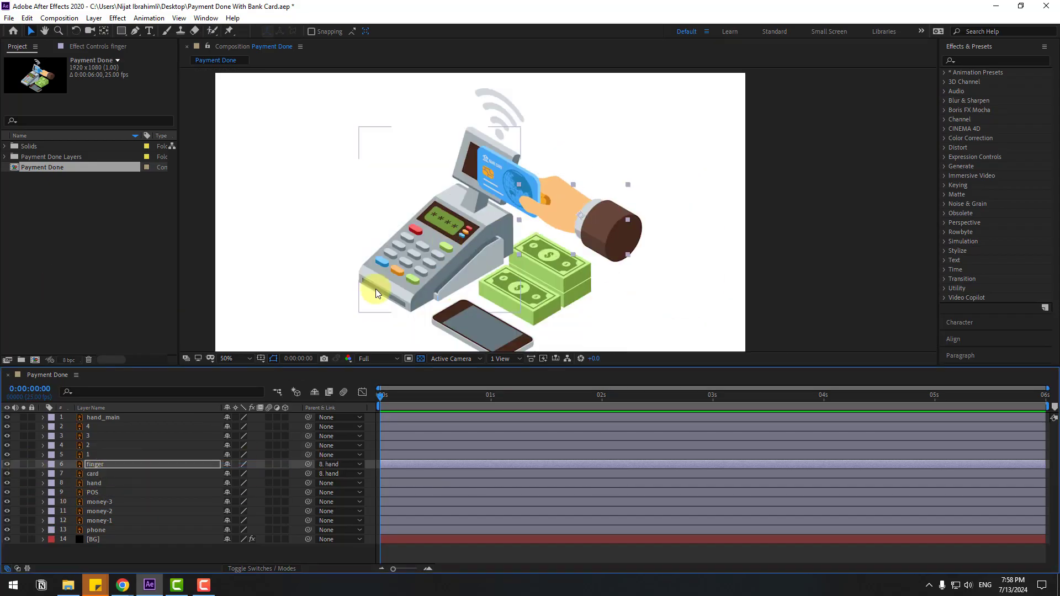
left_click(162, 484)
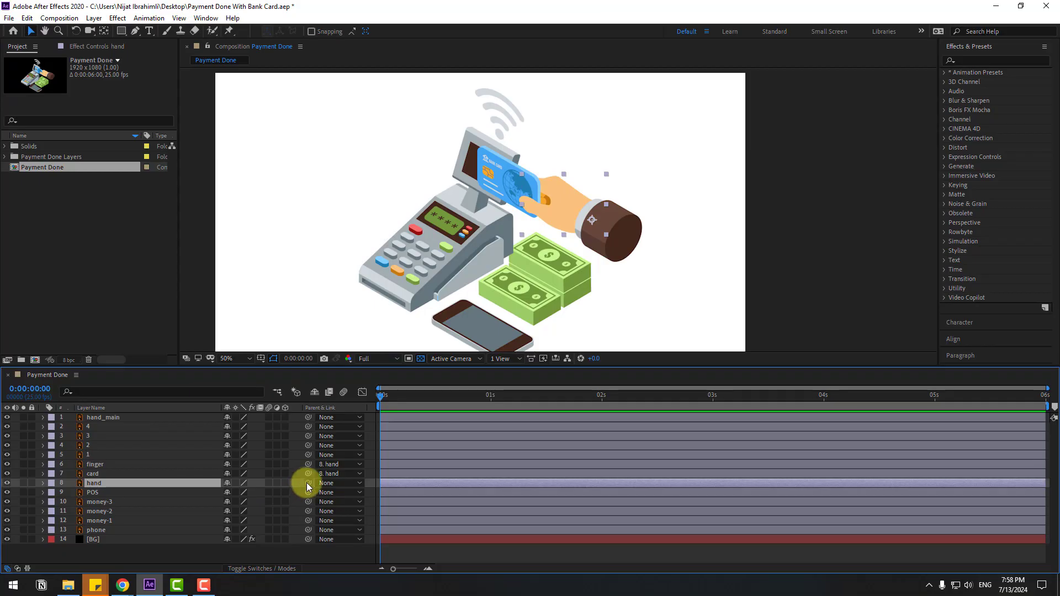
left_click_drag(308, 483, 89, 415)
left_click(107, 420)
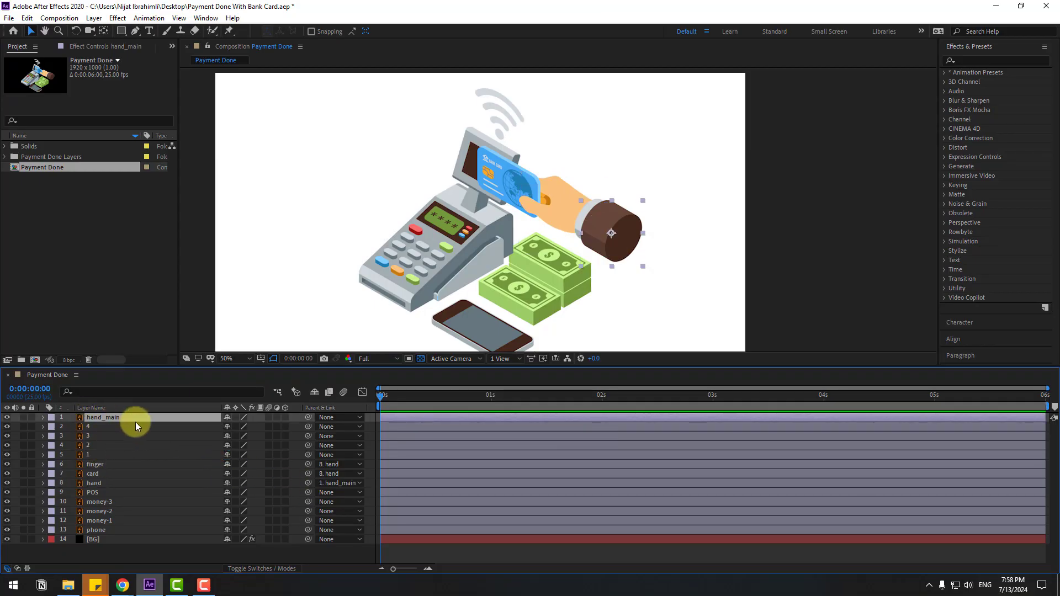
Step: Keyframe hand_main's Position pulled right at 0s and on the card reader at 1s
key("p")
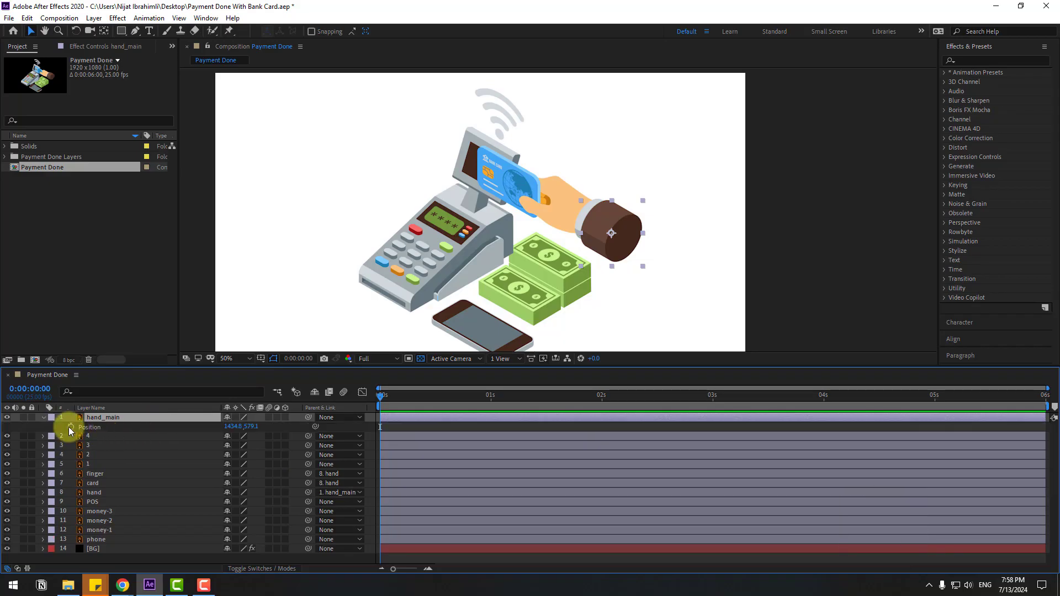
left_click(71, 427)
left_click_drag(603, 248, 671, 283)
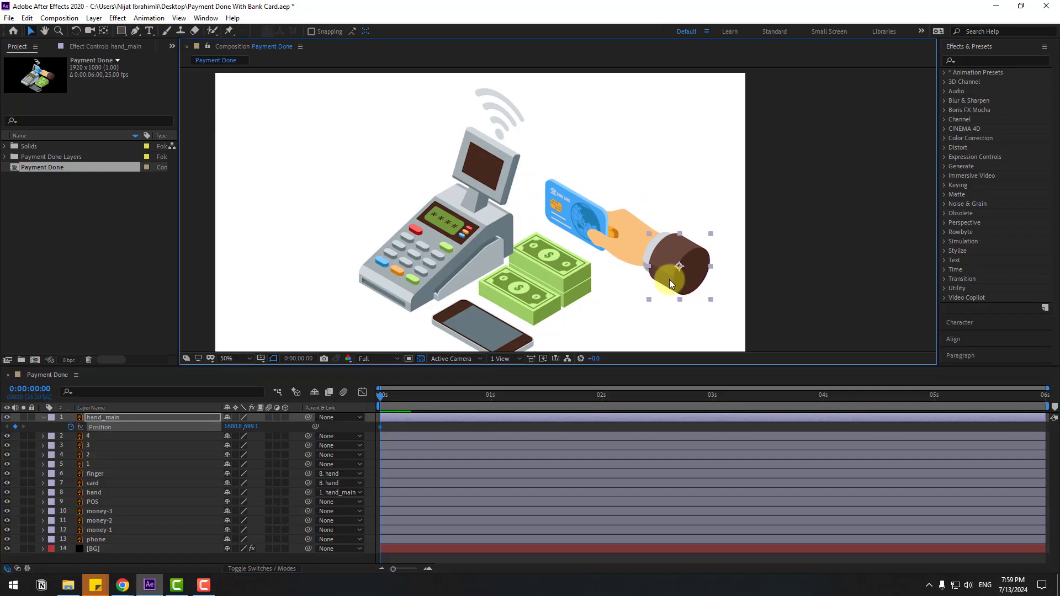
left_click_drag(395, 406, 501, 405)
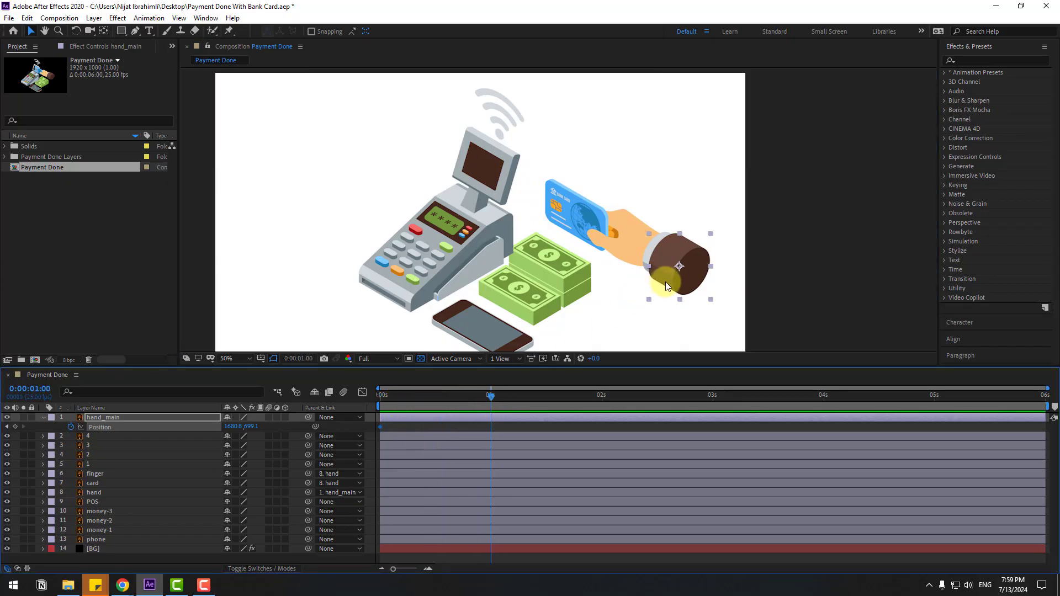
left_click_drag(664, 282, 580, 244)
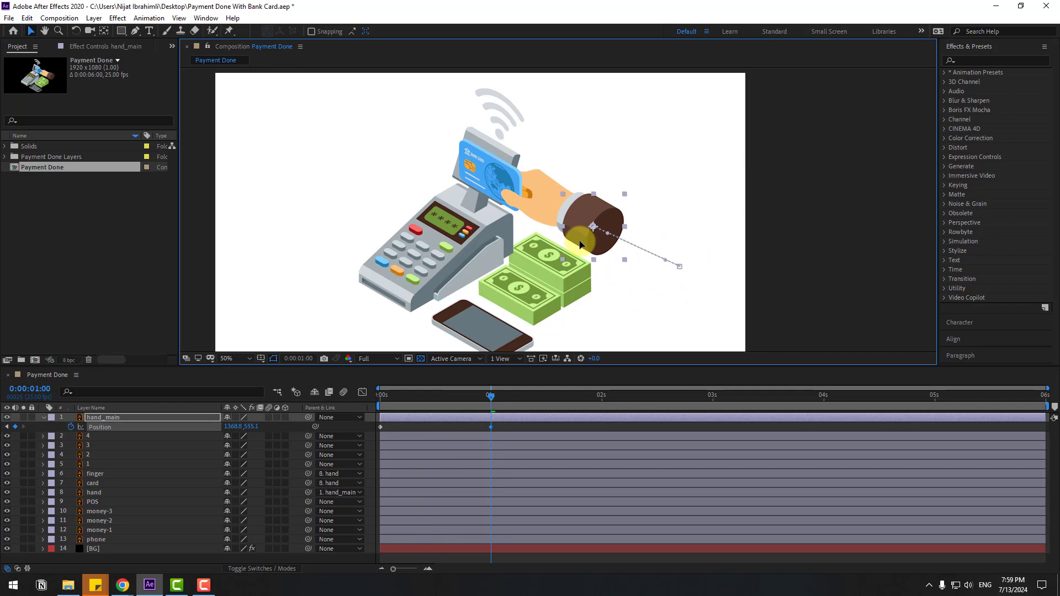
left_click(505, 420)
left_click_drag(542, 395, 602, 397)
Step: Copy the starting Position key to 2s and Easy Ease all three keyframes
left_click(380, 427)
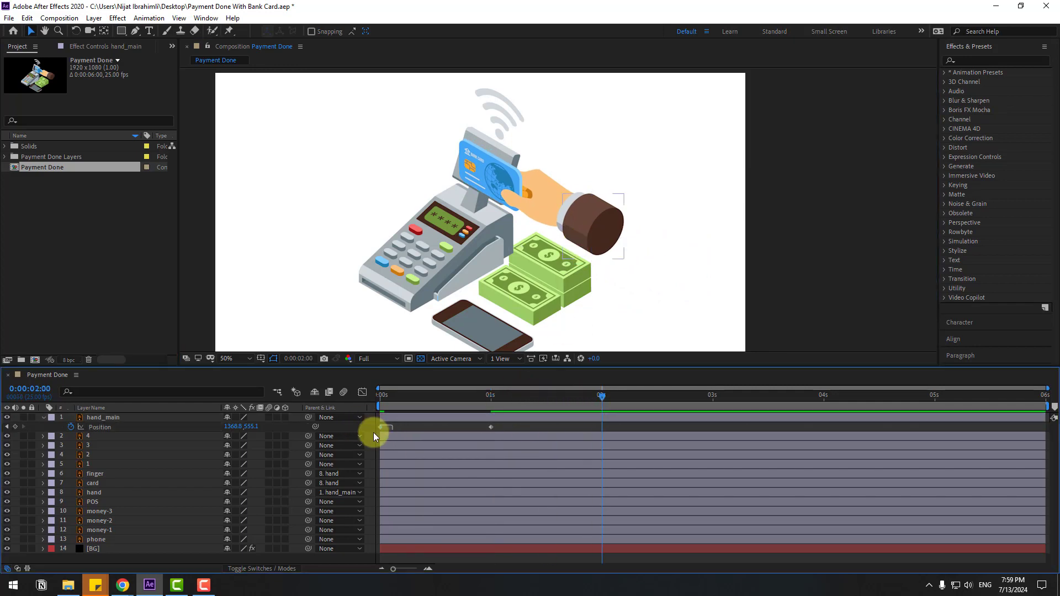
key("ctrl+c")
key("ctrl+v")
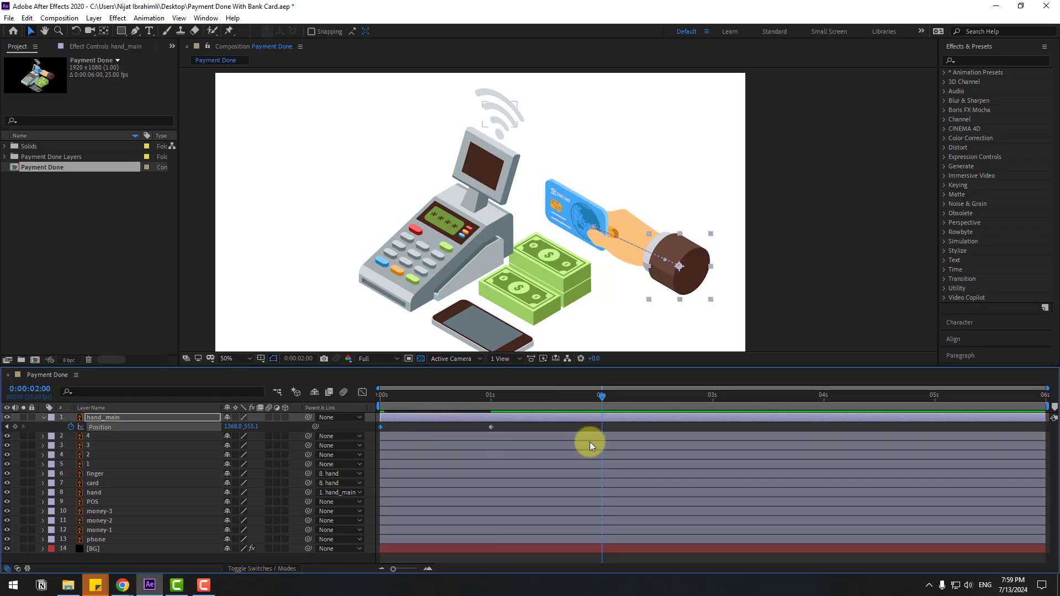
left_click_drag(619, 424, 366, 461)
right_click(380, 425)
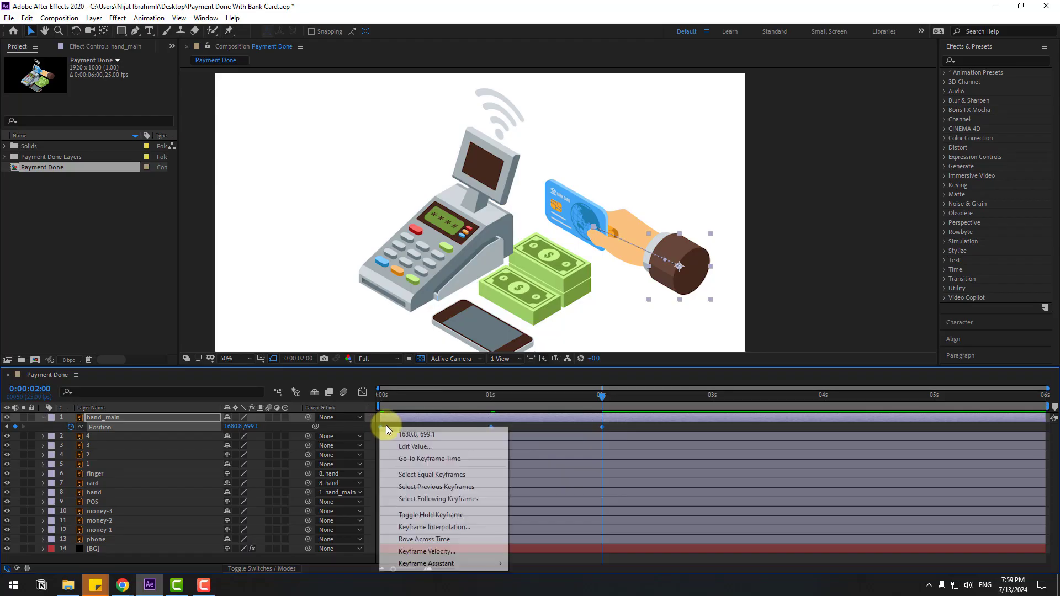
mouse_move(468, 564)
left_click(568, 492)
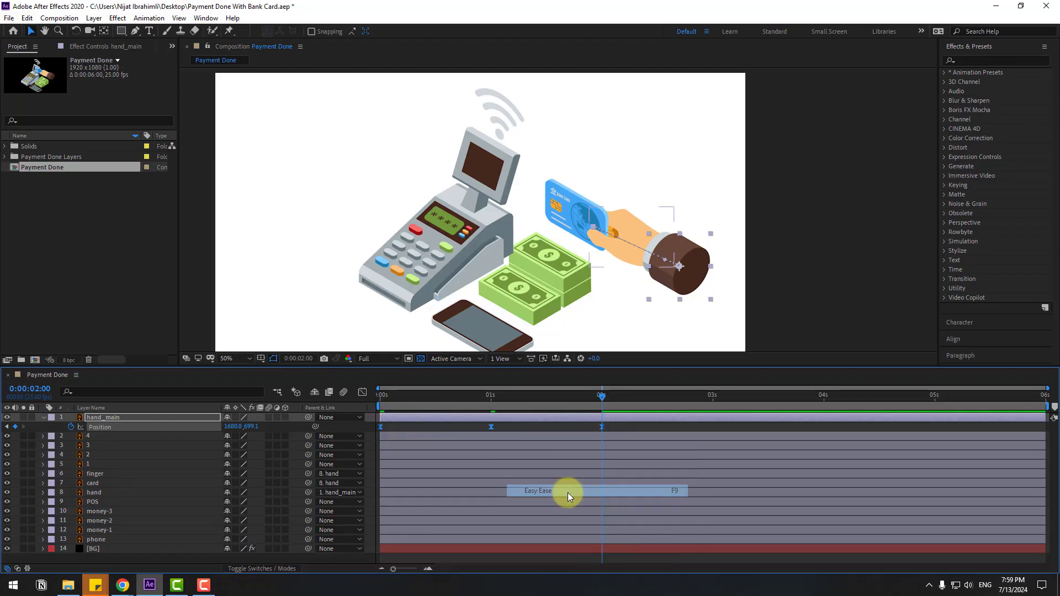
Step: In the speed graph, lengthen the ease out of the 1-second keyframe and preview
left_click(362, 392)
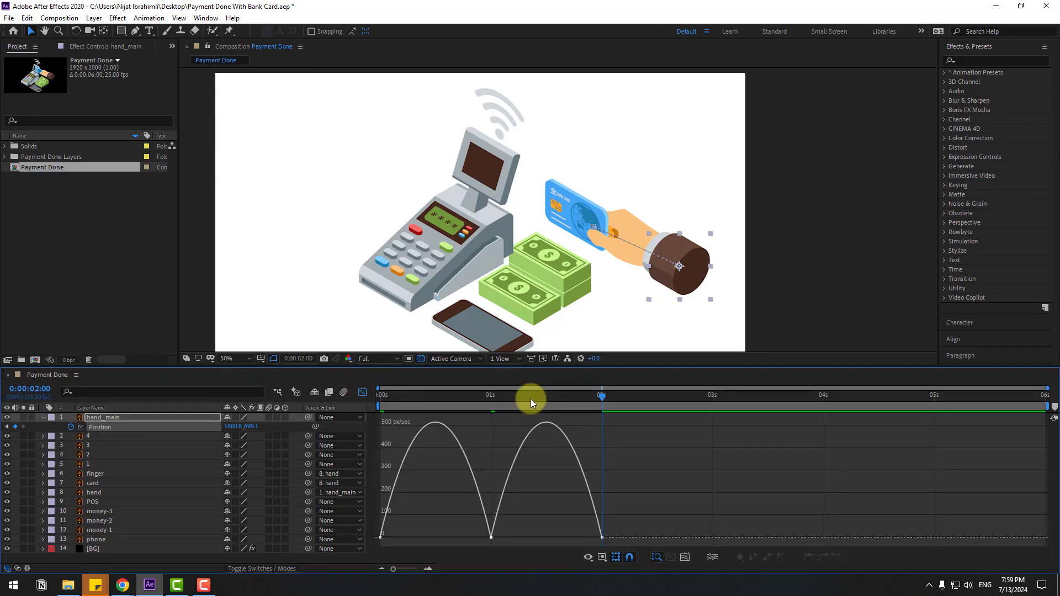
key("Home")
key("space")
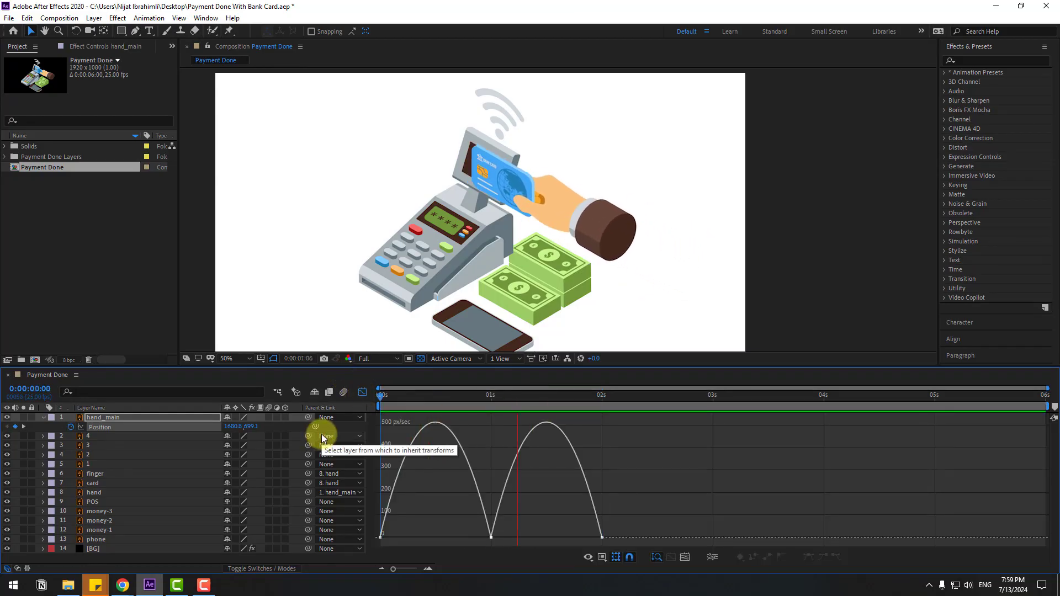
key("space")
left_click_drag(536, 515, 436, 538)
left_click_drag(514, 540, 540, 541)
key("space")
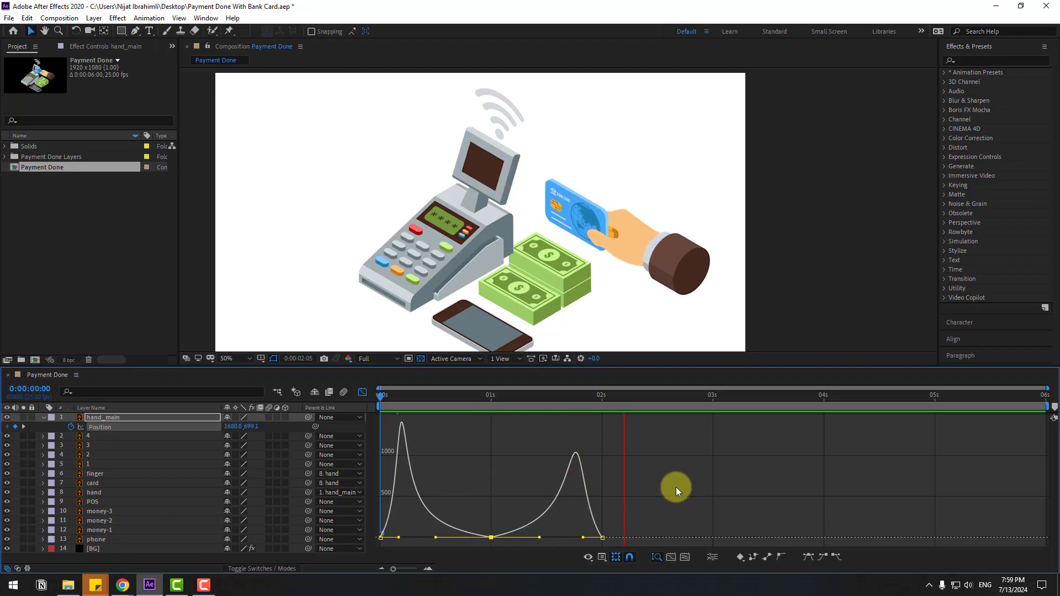
key("space")
left_click(362, 392)
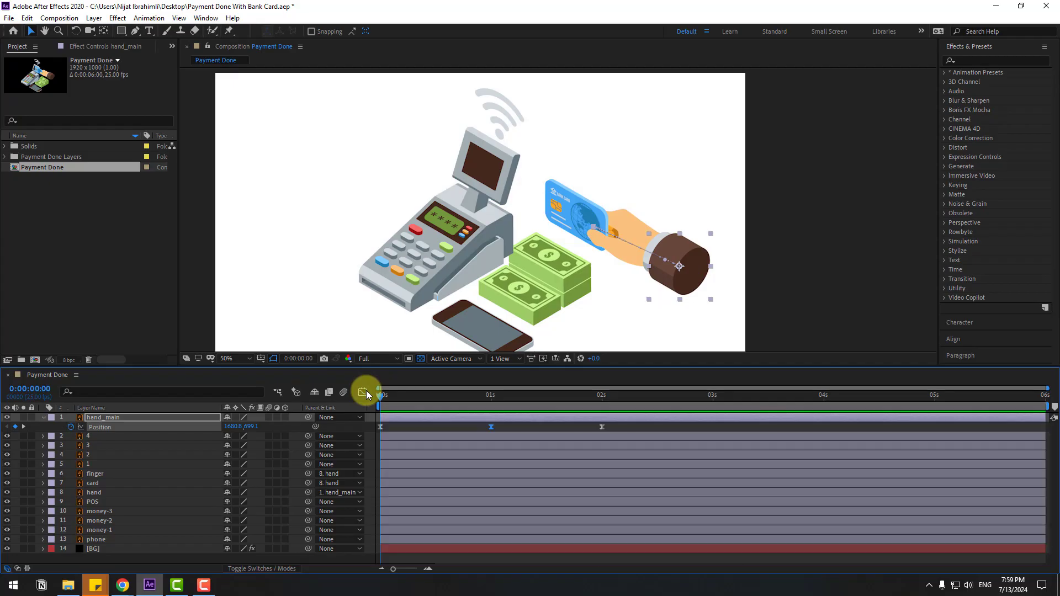
Step: Keyframe the hand's Rotation at -4° at 0s, 3° at 20 frames, and -4° at 2s
left_click(92, 493)
key("r")
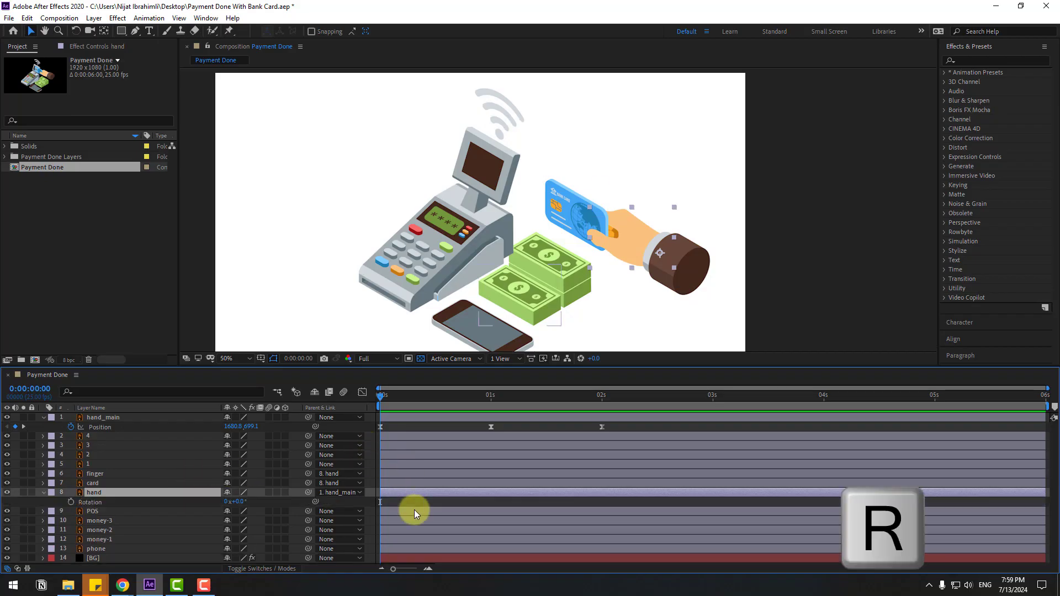
left_click(72, 502)
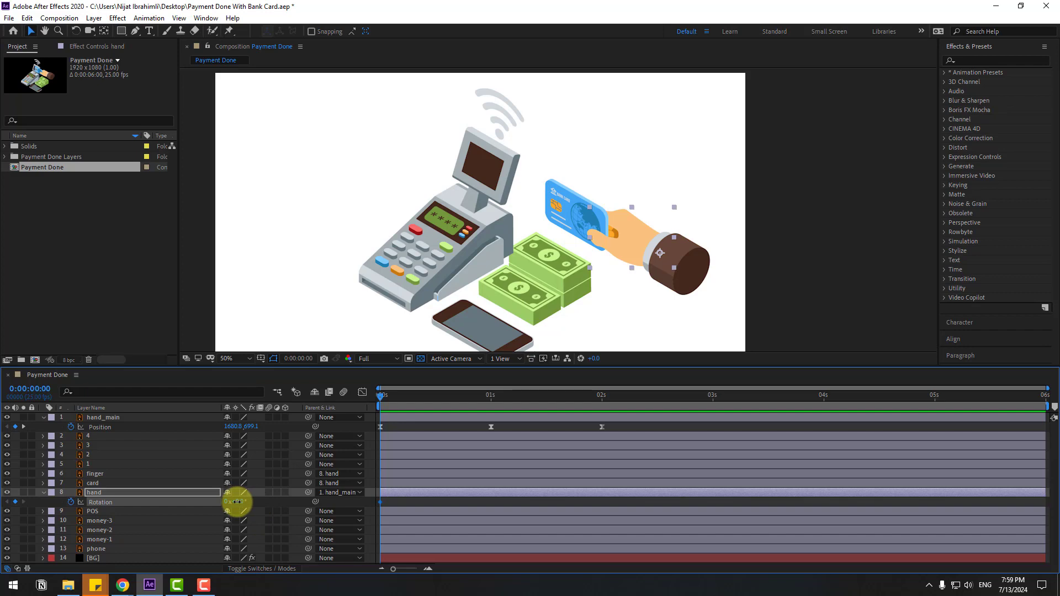
left_click_drag(235, 502, 249, 509)
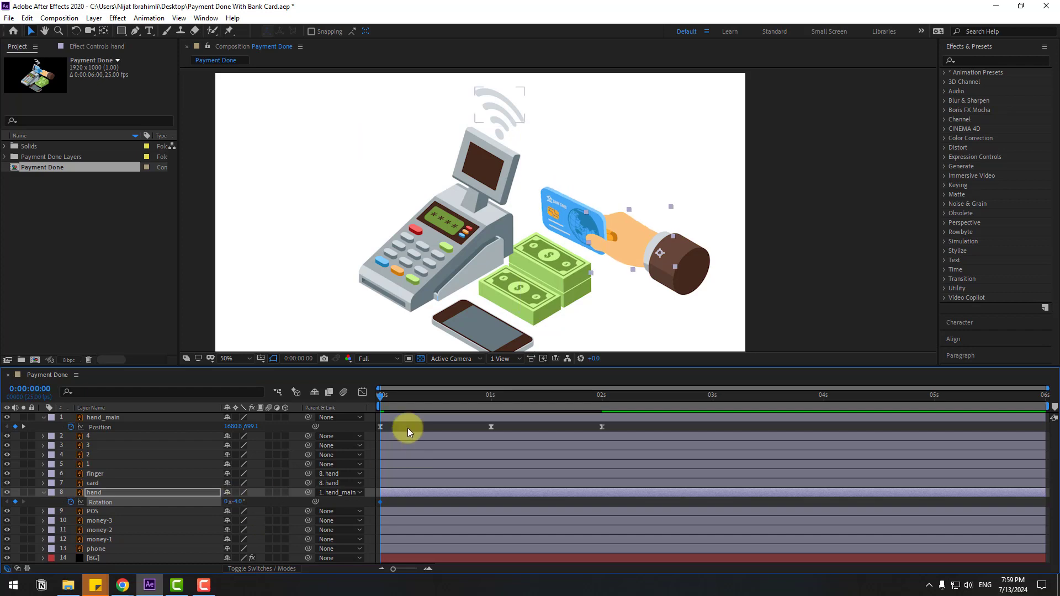
left_click_drag(392, 402, 469, 402)
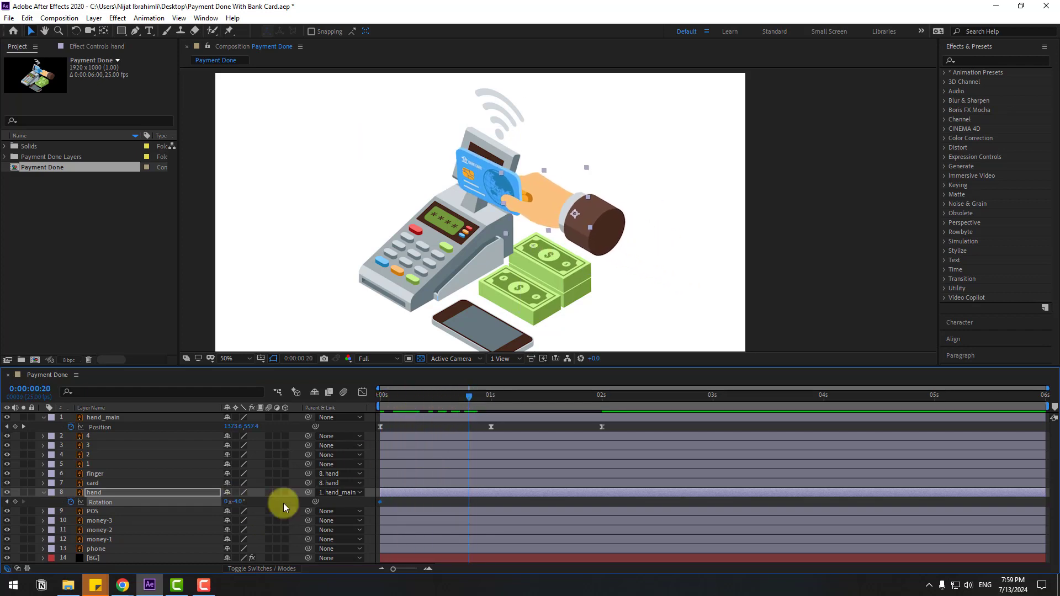
left_click_drag(241, 503, 484, 464)
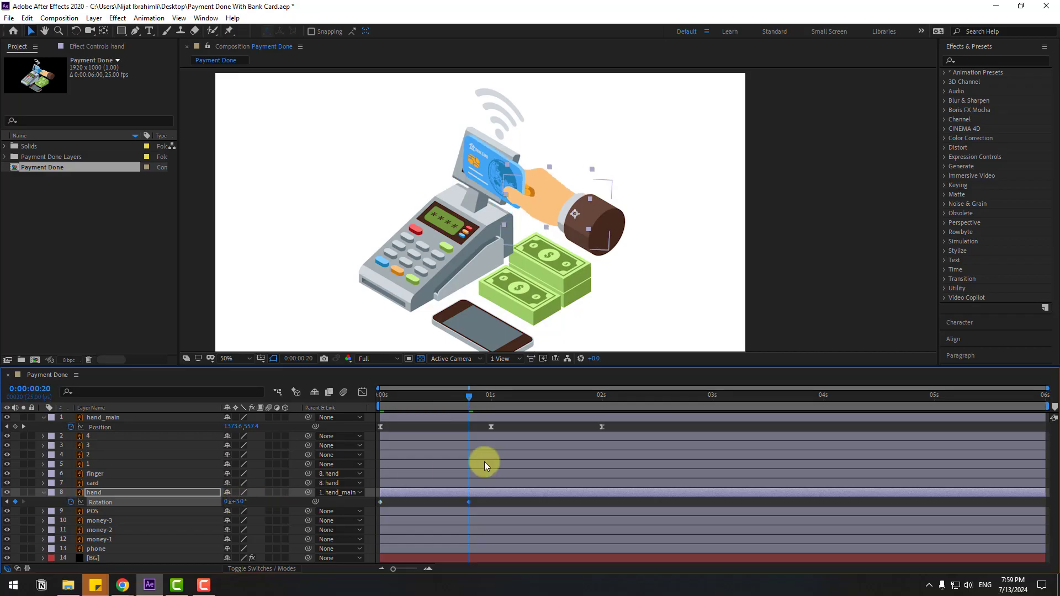
left_click_drag(481, 395, 600, 395)
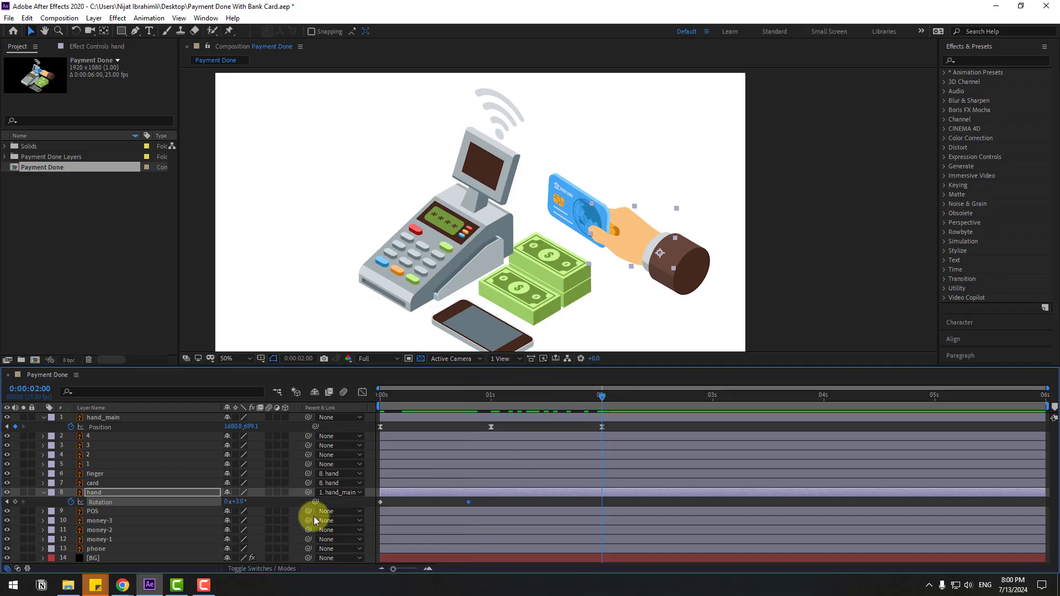
key("ctrl+v")
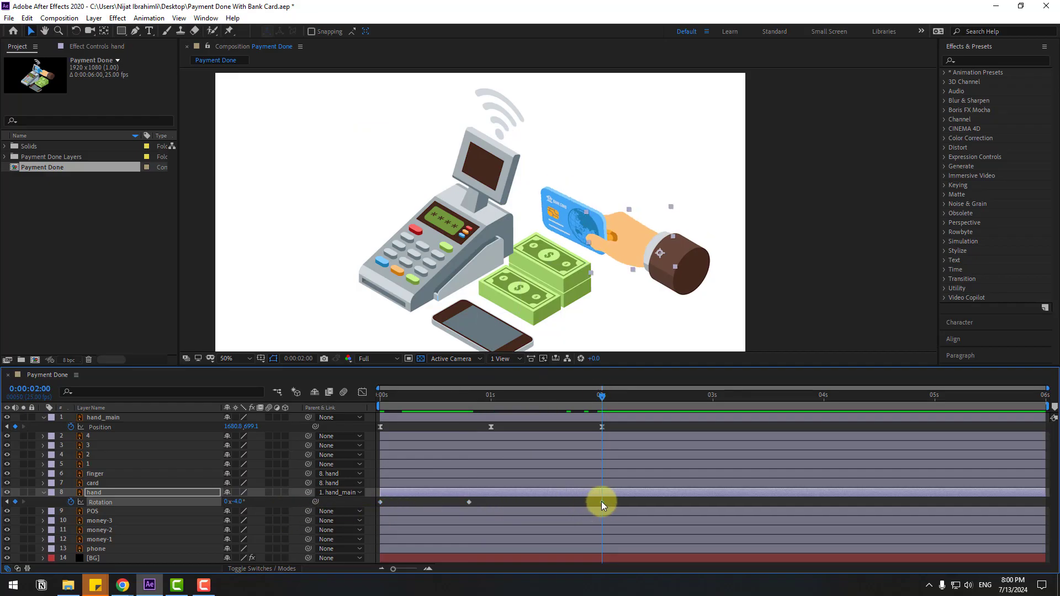
Step: Apply Easy Ease to the three hand rotation keyframes and preview
left_click_drag(612, 501, 382, 505)
right_click(381, 502)
mouse_move(442, 494)
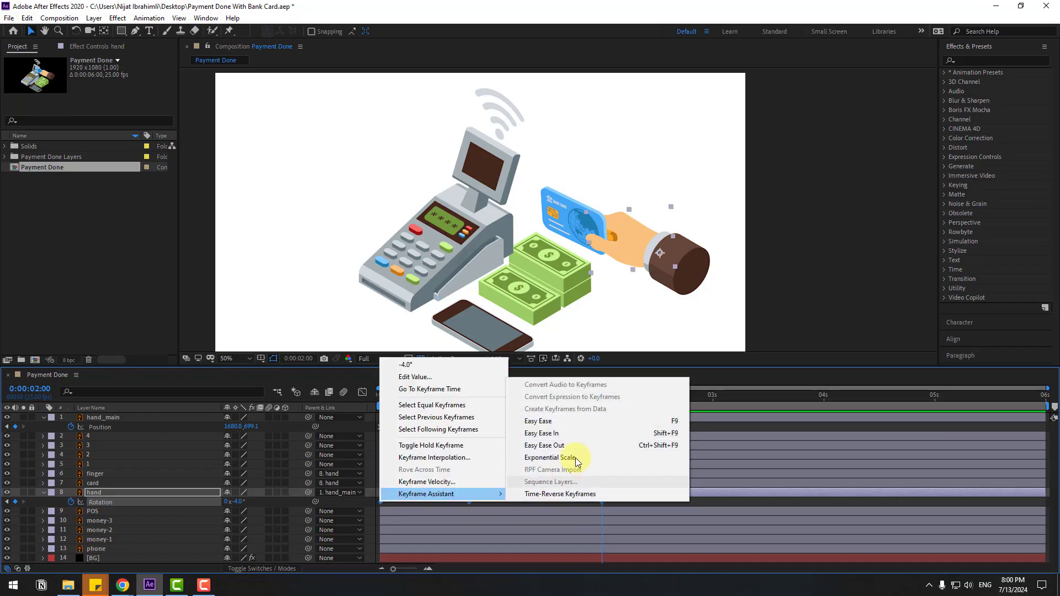
left_click(562, 423)
left_click(484, 505)
key("space")
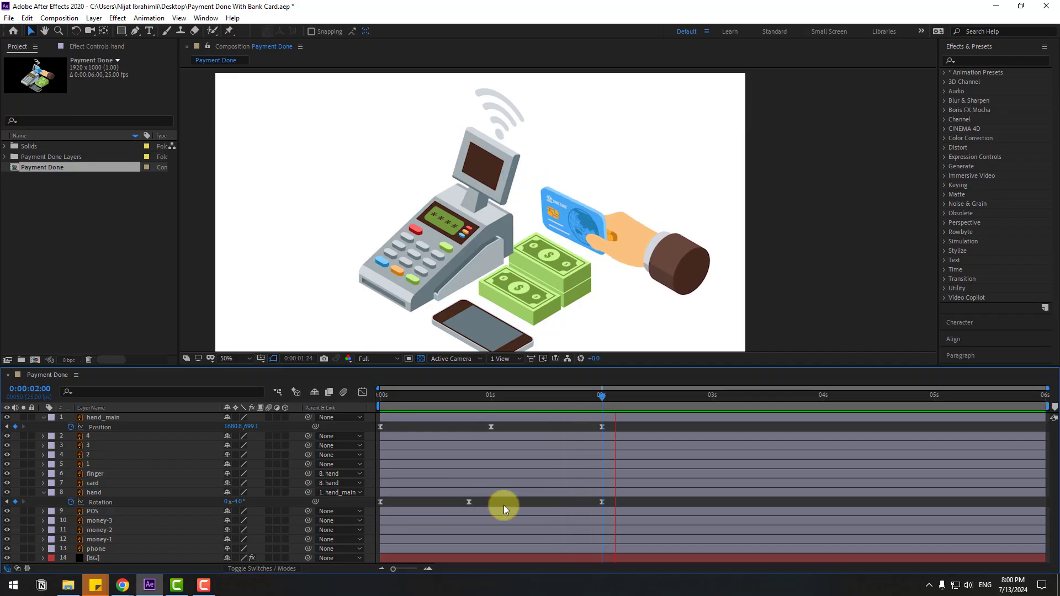
Step: Reshape the hand rotation speed curve around the middle keyframe in the Graph Editor
left_click_drag(610, 509, 377, 500)
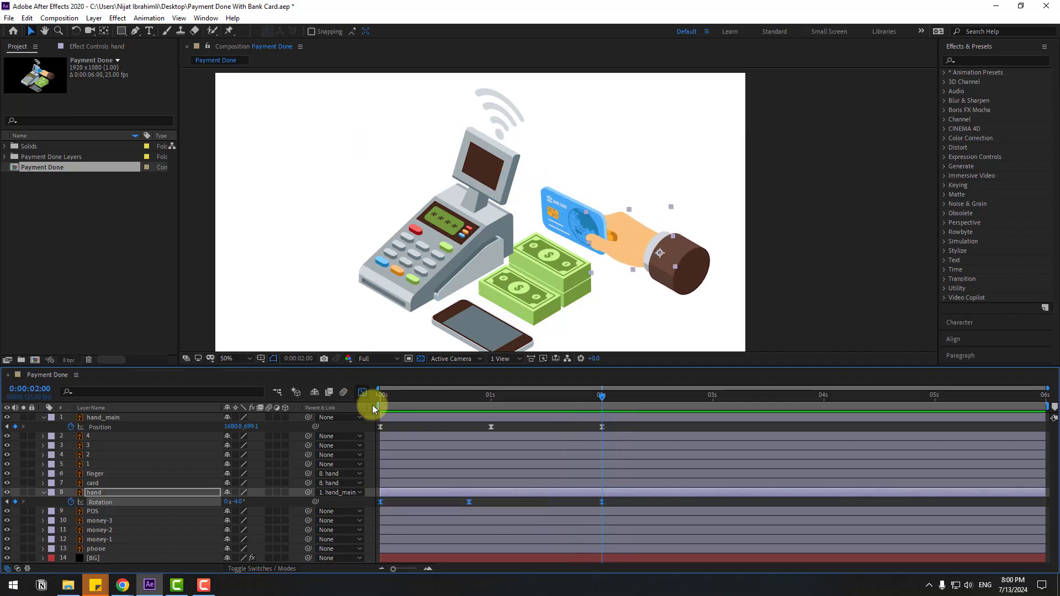
left_click(362, 393)
left_click_drag(454, 491, 522, 502)
key("space")
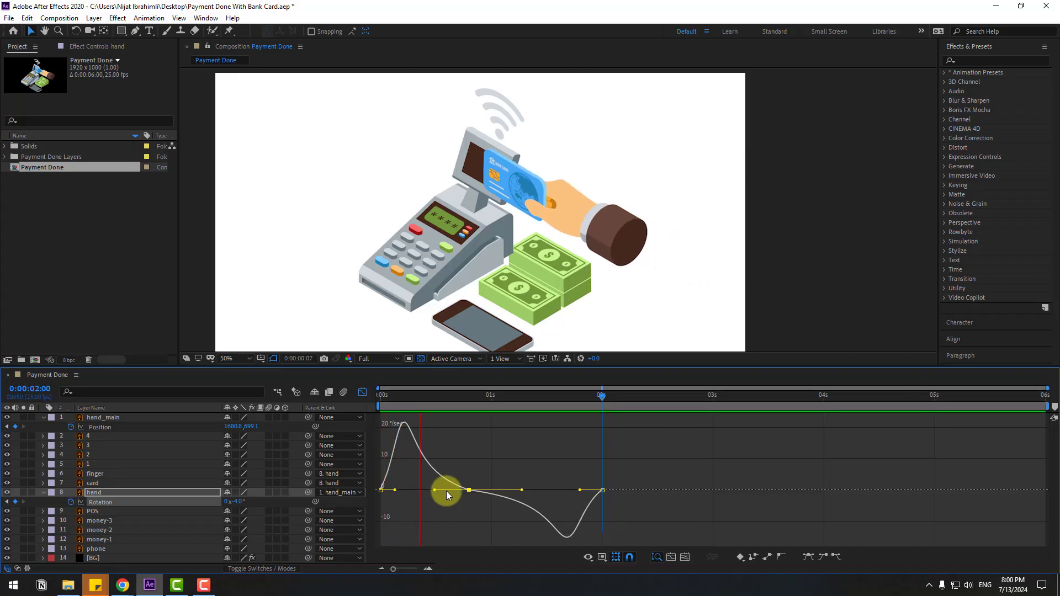
key("space")
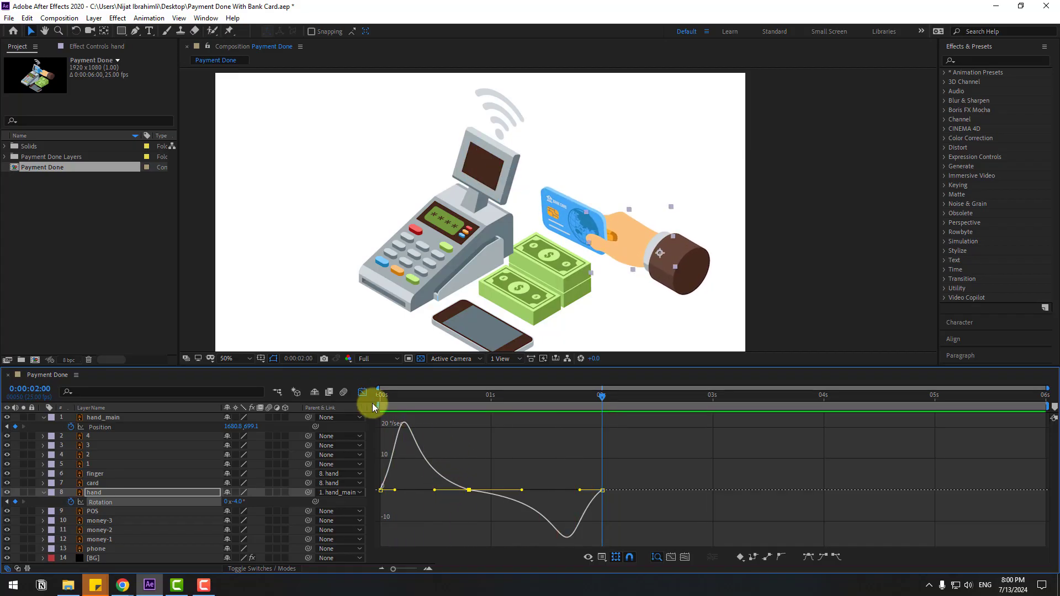
left_click(362, 393)
Step: Move the card's anchor point onto the thumb, then zoom back to 50% at frame 0
left_click(92, 483)
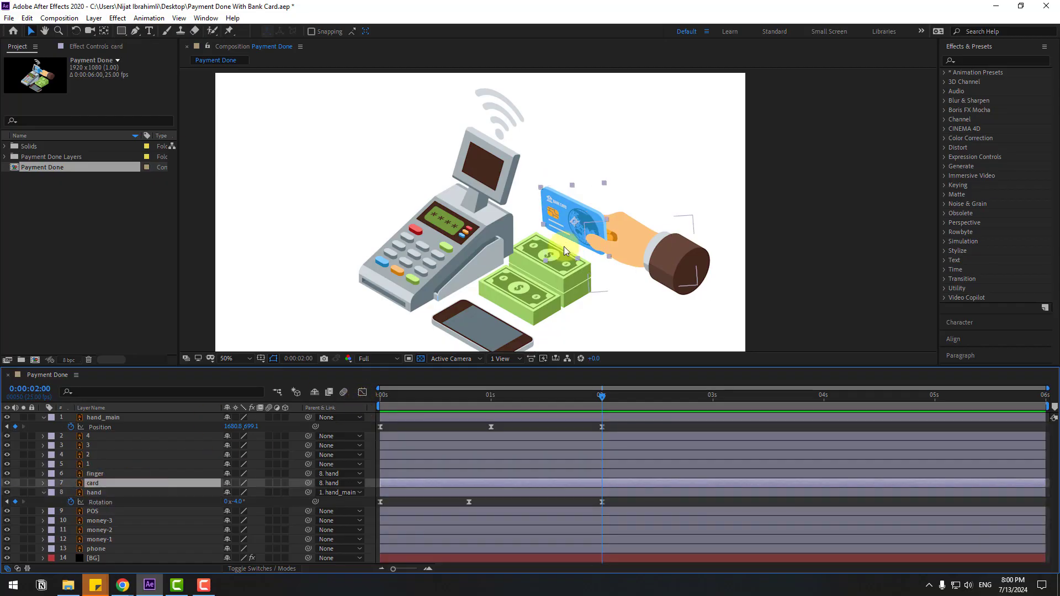
scroll(564, 246, "up", 2)
left_click_drag(614, 270, 502, 230)
left_click(105, 32)
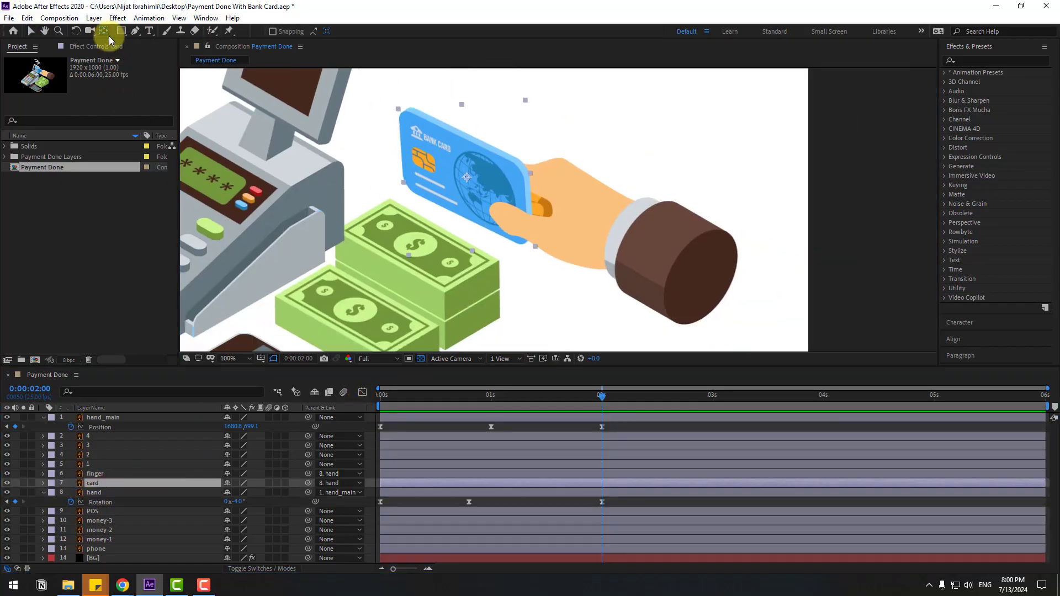
left_click_drag(465, 177, 518, 207)
left_click(31, 31)
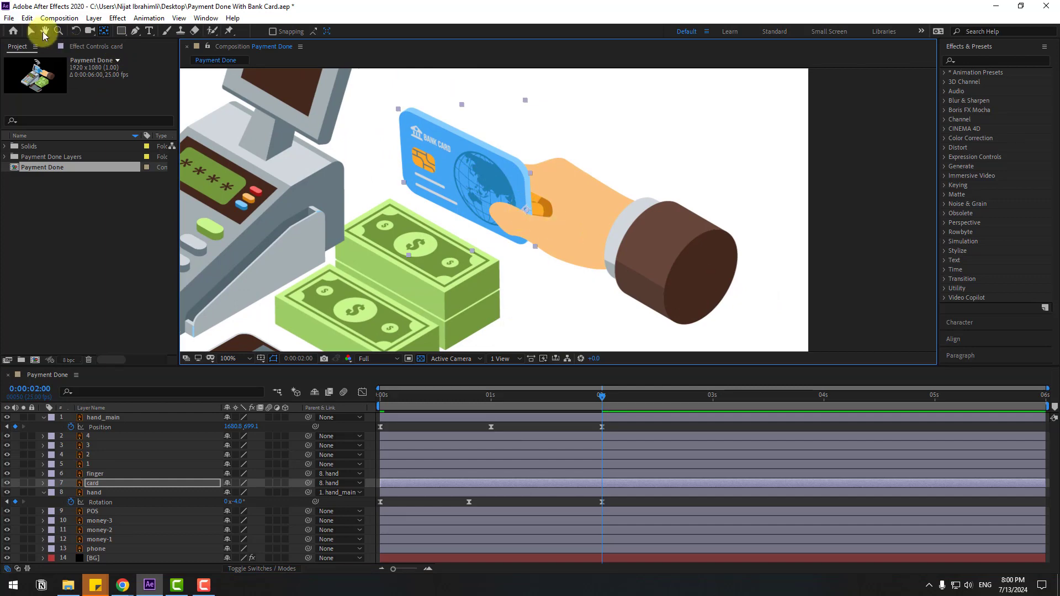
key("comma")
key("comma")
key("Home")
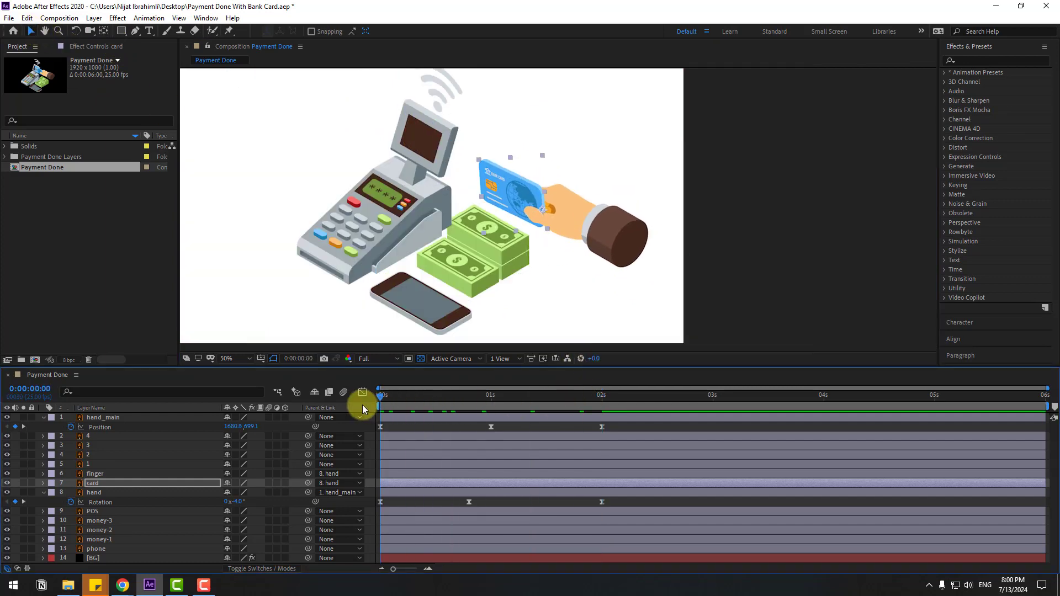
Step: Keyframe card Rotation 0° at 0s, 5° at 1s, -10° at 1:08, 0° at 2s
key("r")
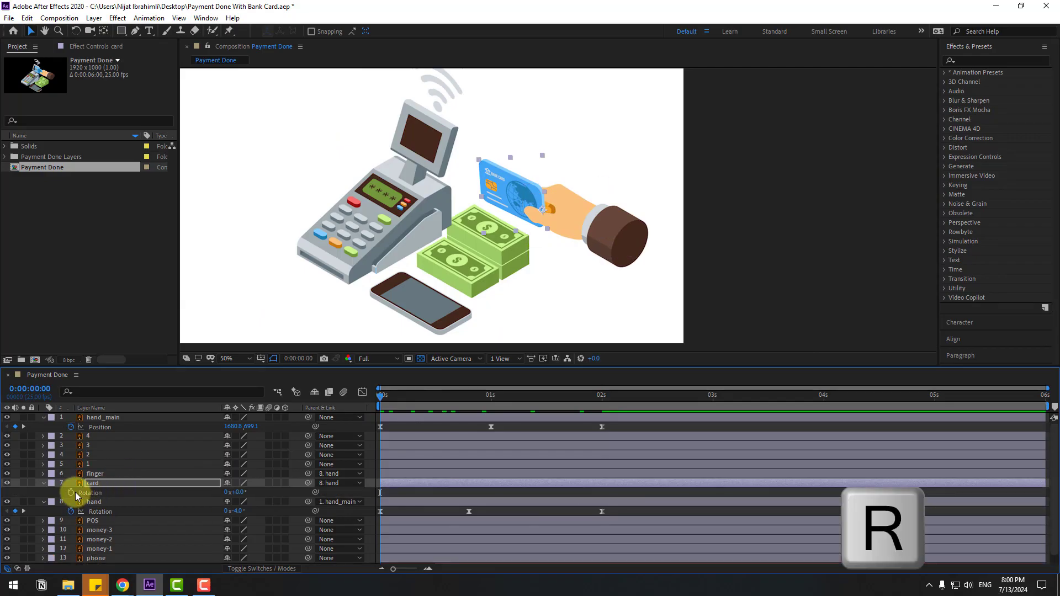
left_click(71, 492)
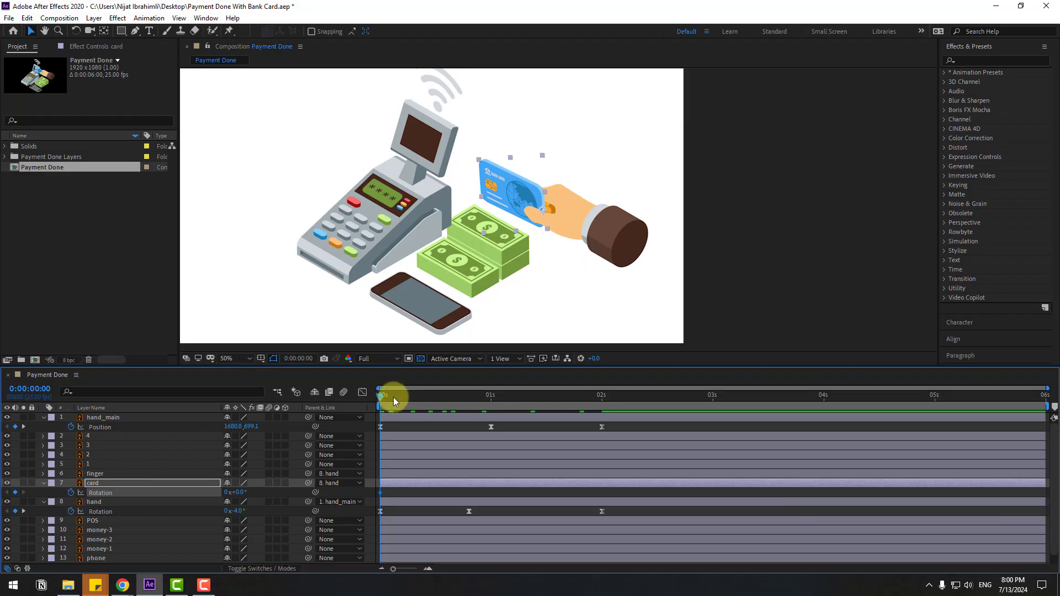
left_click_drag(388, 399, 490, 396)
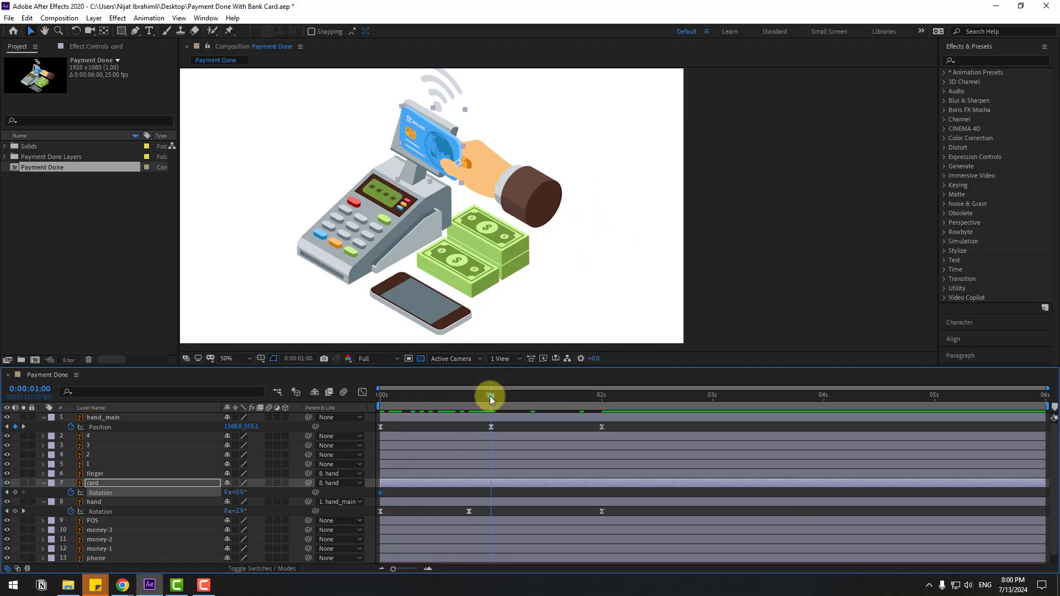
left_click(232, 493)
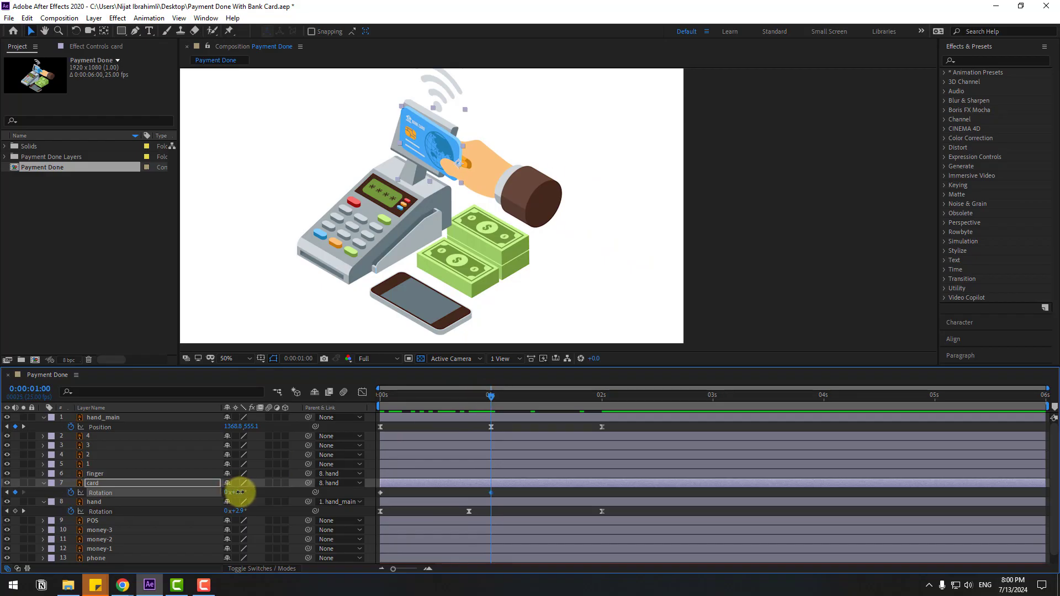
left_click_drag(239, 492, 438, 451)
left_click_drag(510, 399, 526, 397)
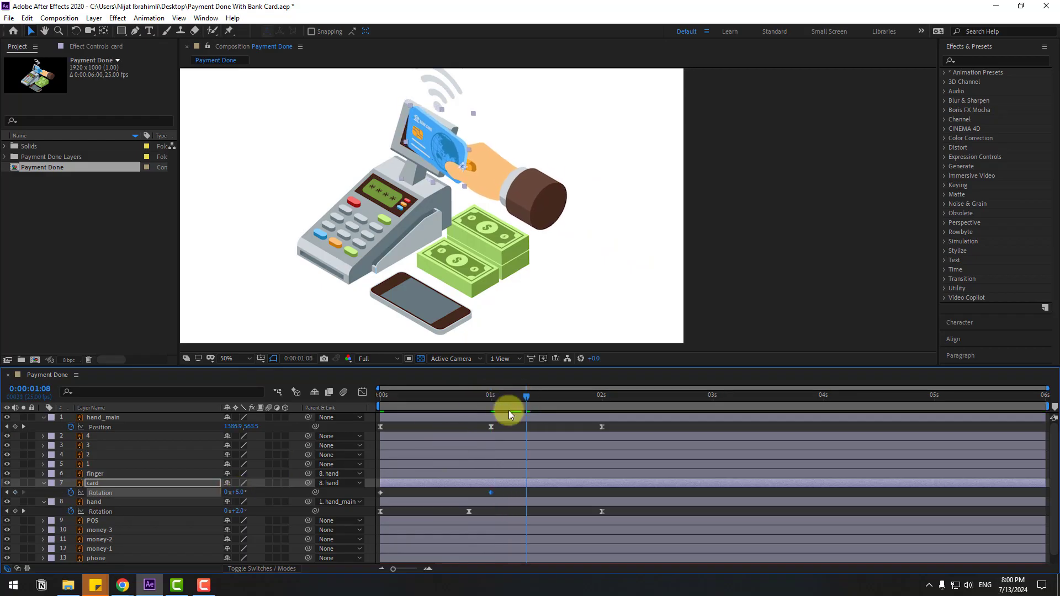
left_click_drag(241, 492, 233, 492)
left_click_drag(549, 395, 604, 401)
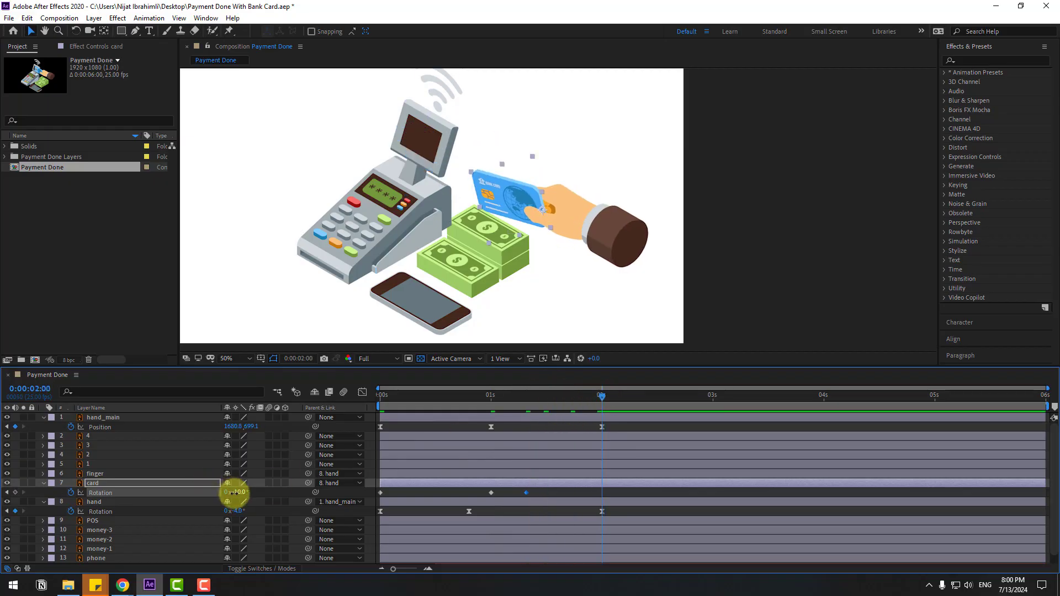
left_click_drag(232, 492, 251, 492)
left_click_drag(490, 495, 355, 500)
Step: Ease the card's rotation keyframes and check the wobble between 12 and 20 frames
left_click(527, 493)
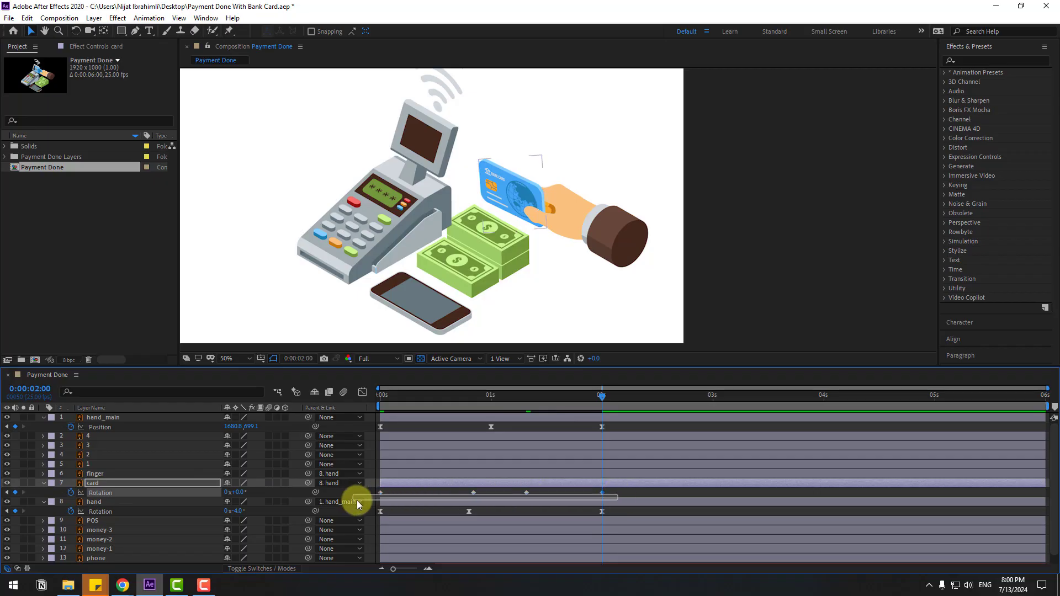
right_click(381, 493)
mouse_move(486, 484)
left_click(560, 423)
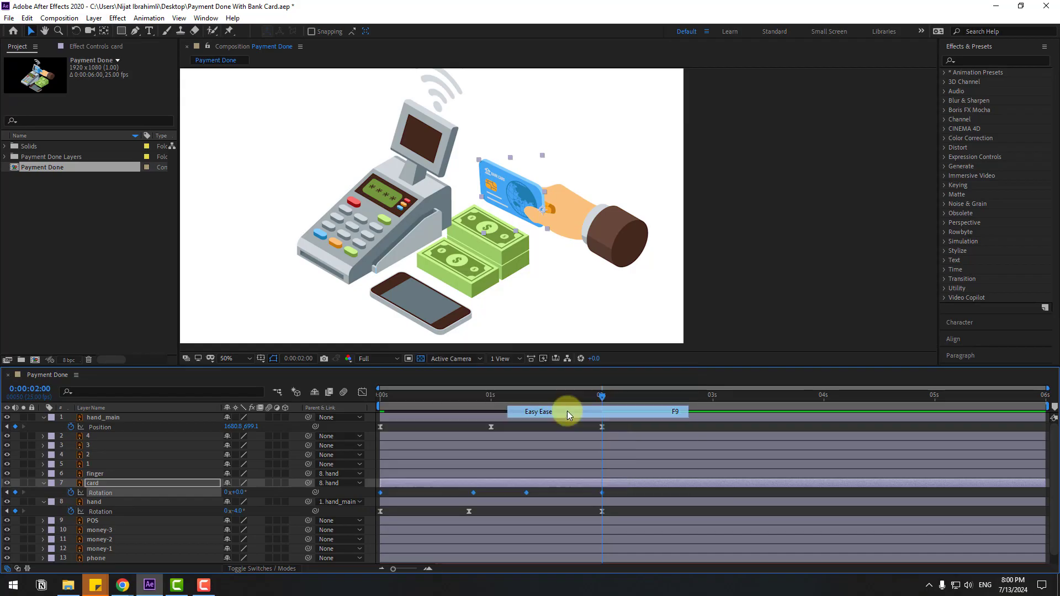
key("space")
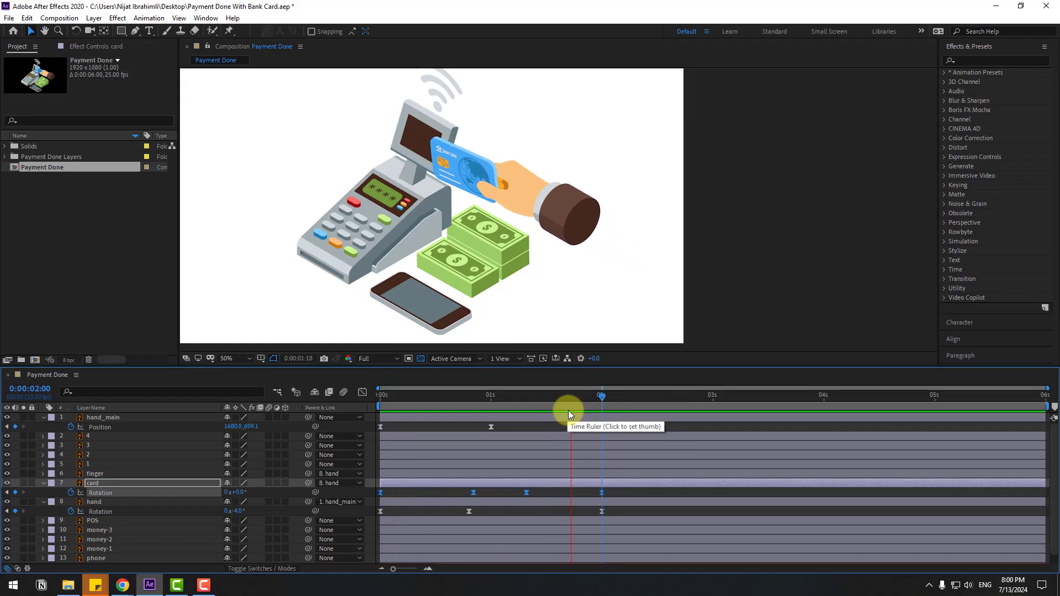
left_click(433, 396)
left_click_drag(437, 396, 468, 396)
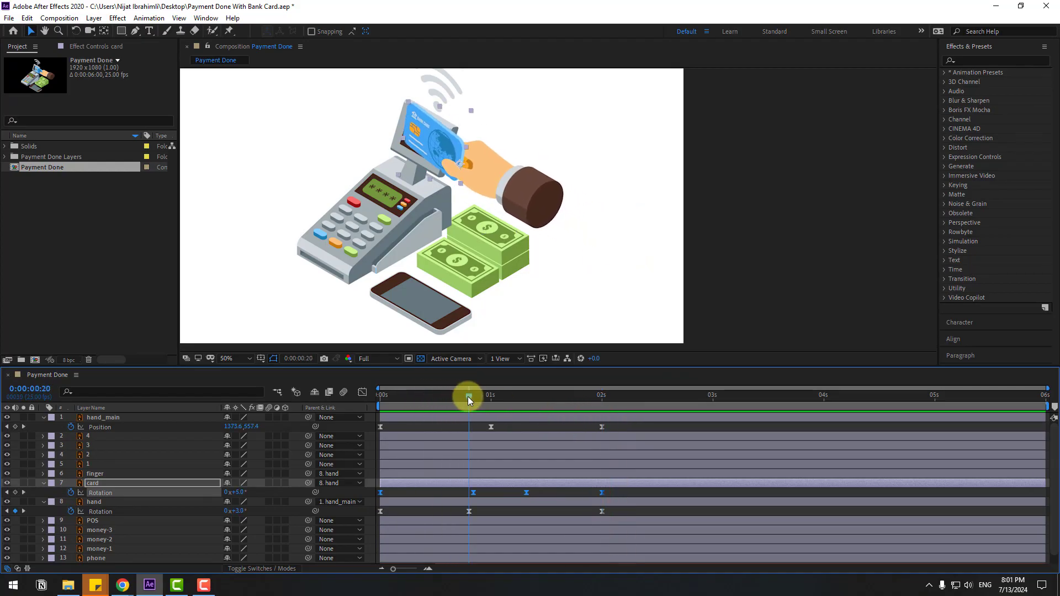
Step: Slightly increase the hand's rotation keyframe at 20 frames and review the motion
left_click(105, 500)
left_click(238, 512)
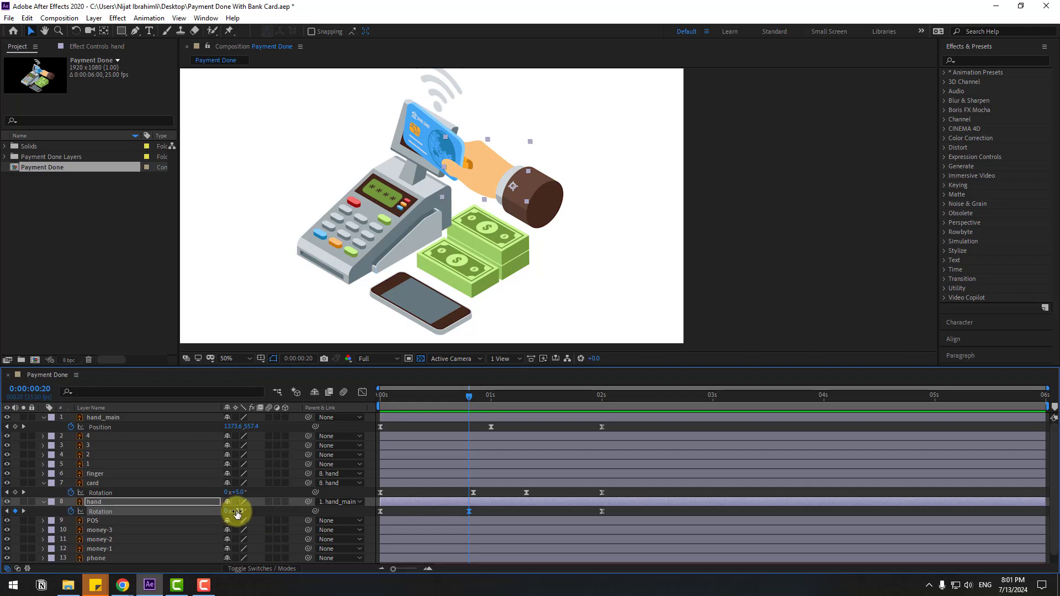
left_click_drag(240, 511, 242, 512)
left_click(468, 396)
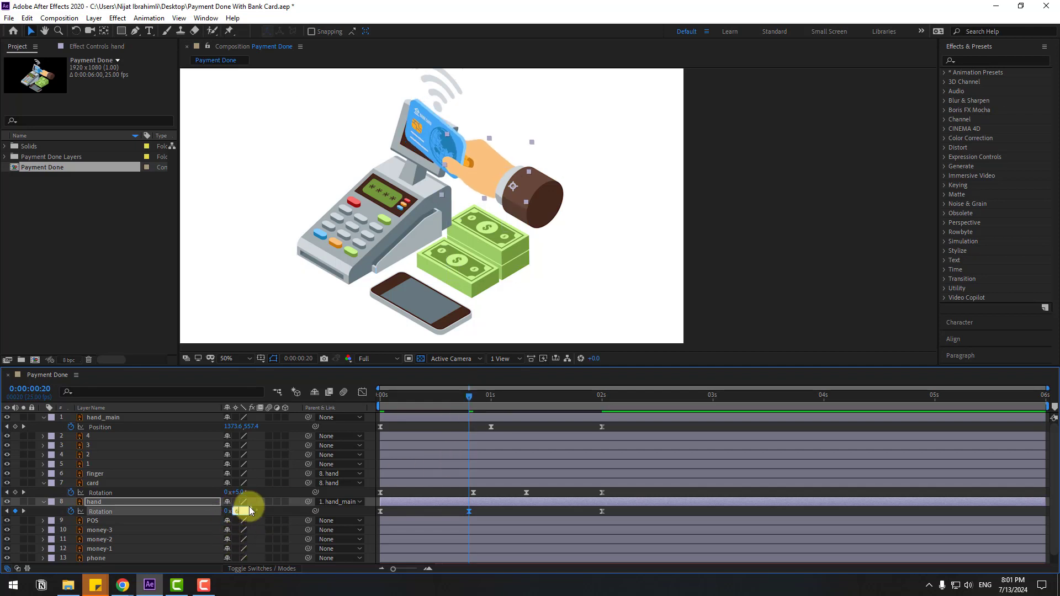
left_click_drag(419, 408, 604, 401)
Step: Preview with the work area ending before 2s, then extend it to 6 seconds
key("space")
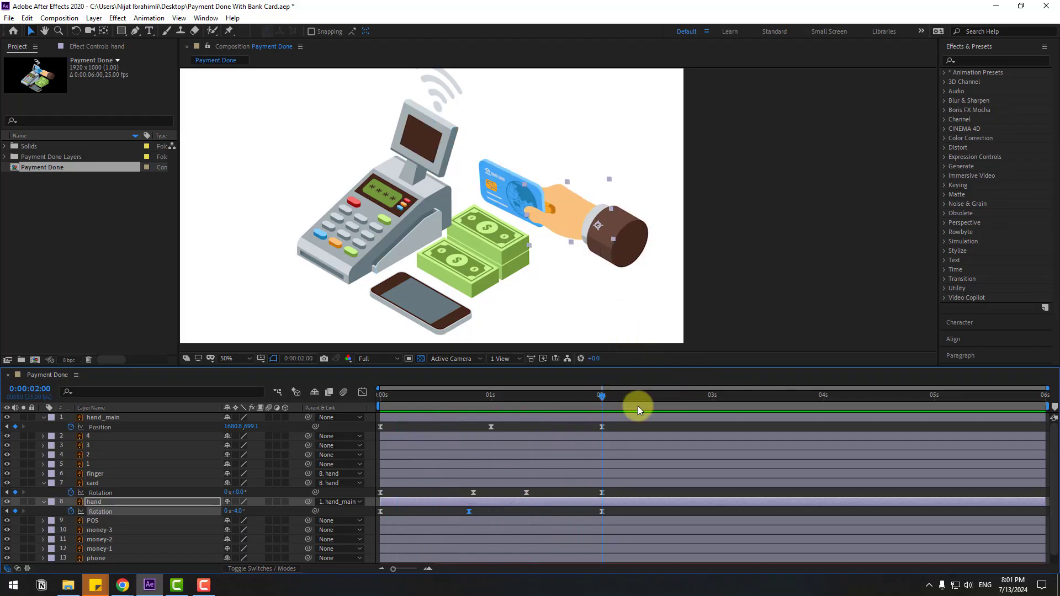
left_click_drag(638, 406, 556, 408)
left_click_drag(1048, 405, 606, 427)
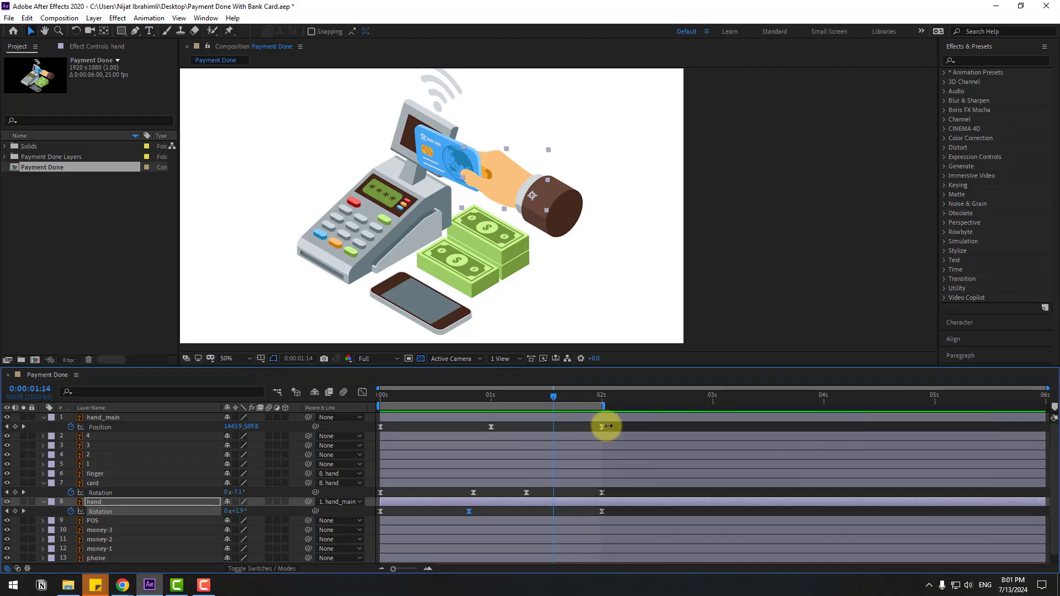
key("space")
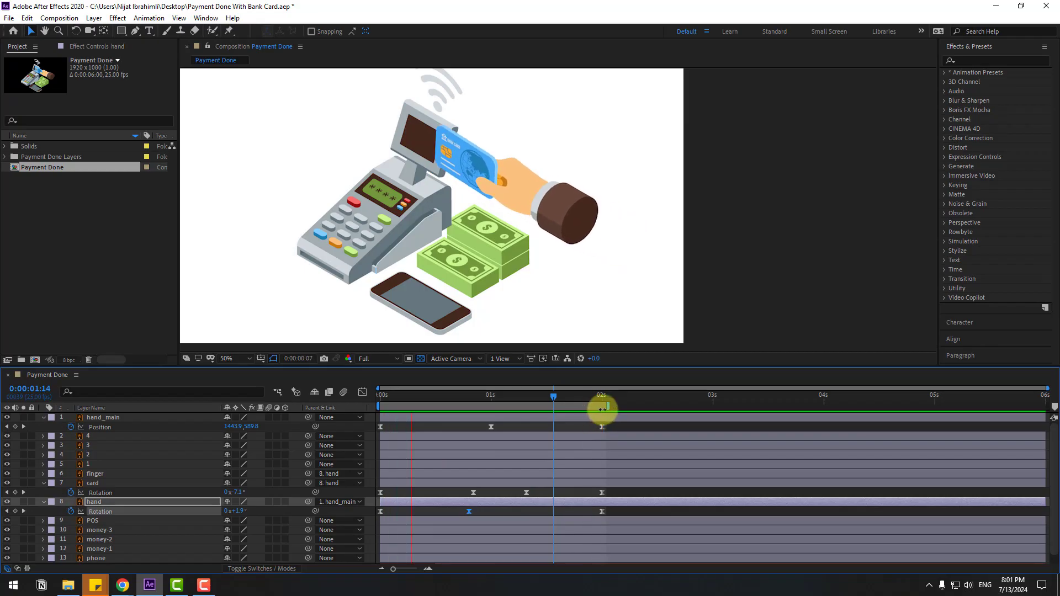
key("space")
left_click_drag(609, 407, 1049, 406)
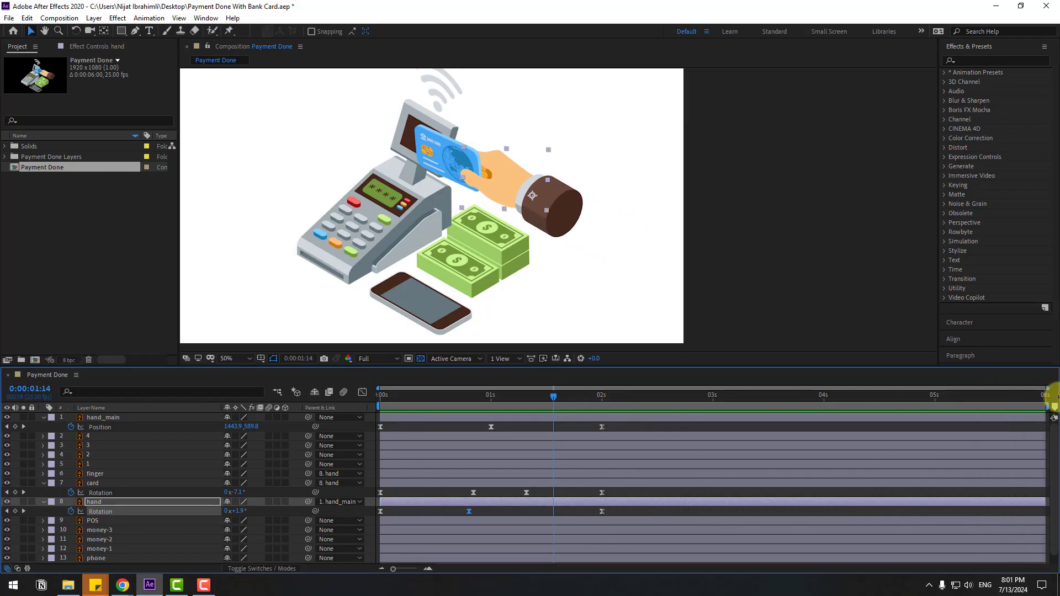
Step: Select the money-1 stack, return to frame 0, and solo it
left_click(497, 246)
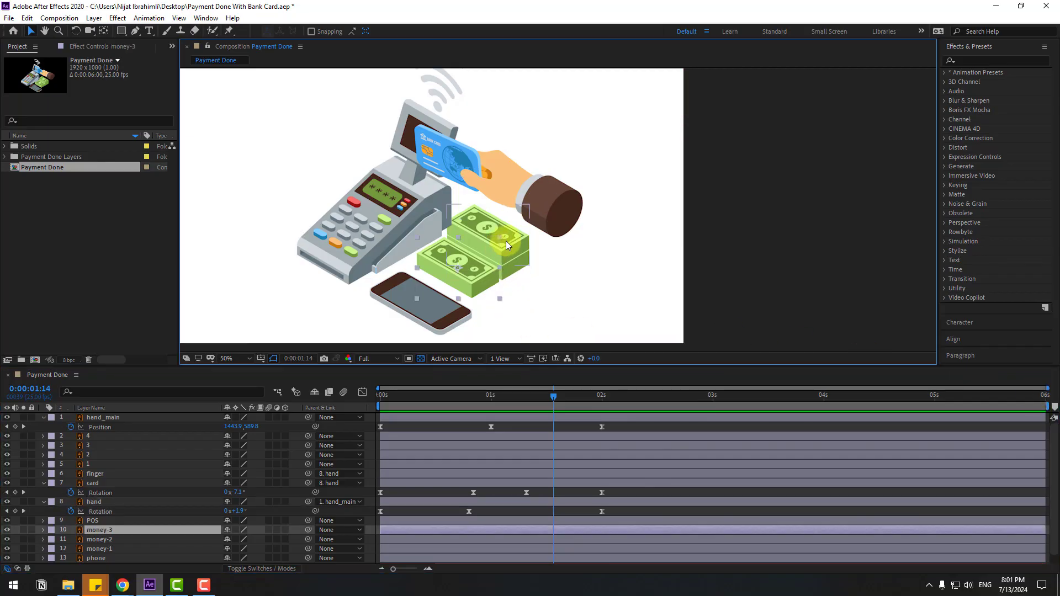
left_click(467, 287)
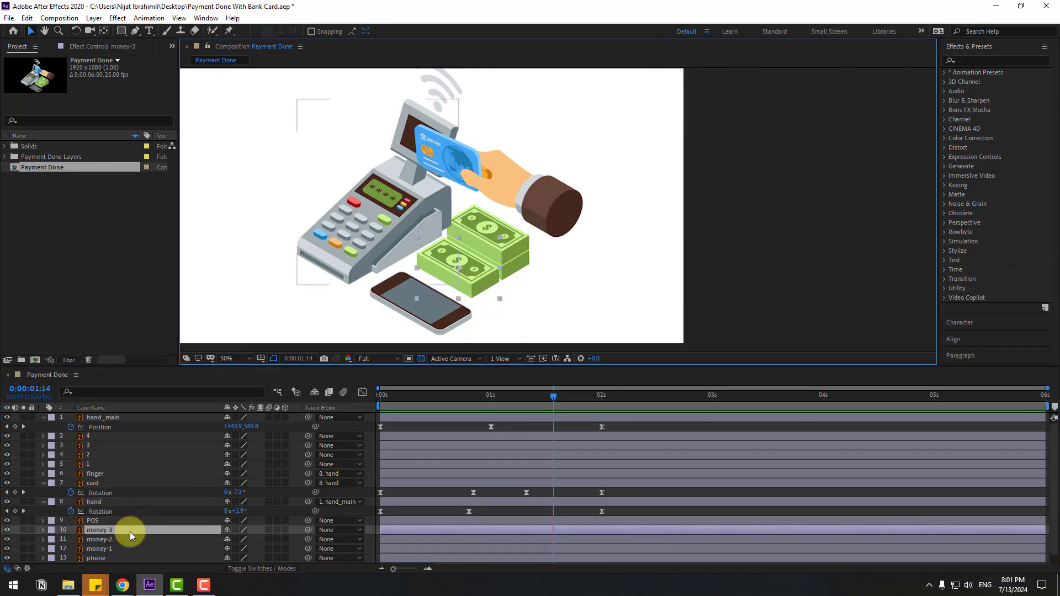
scroll(130, 531, "down", 1)
left_click(105, 540)
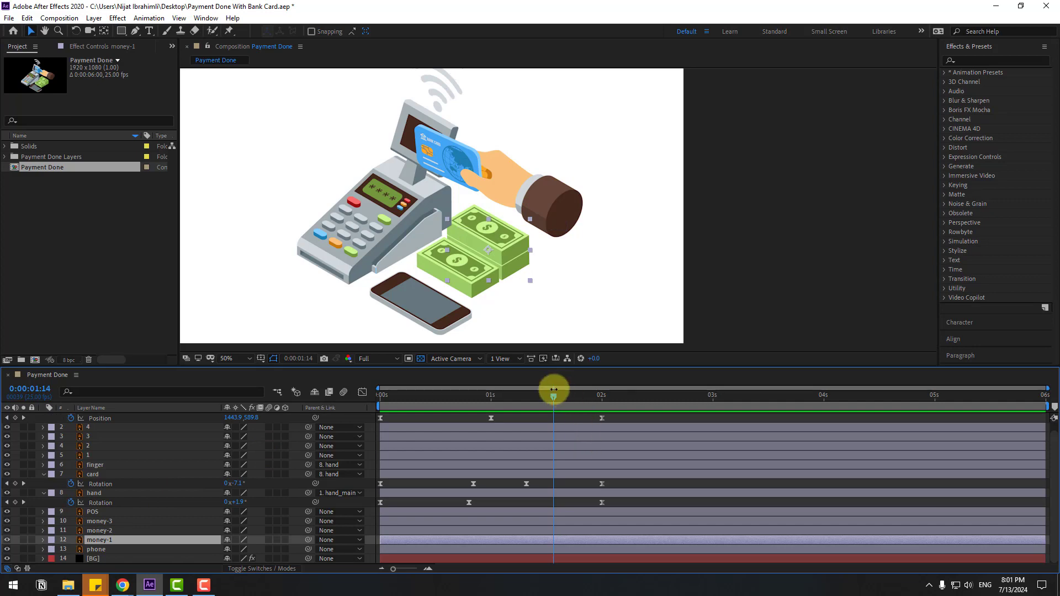
left_click_drag(553, 389, 302, 435)
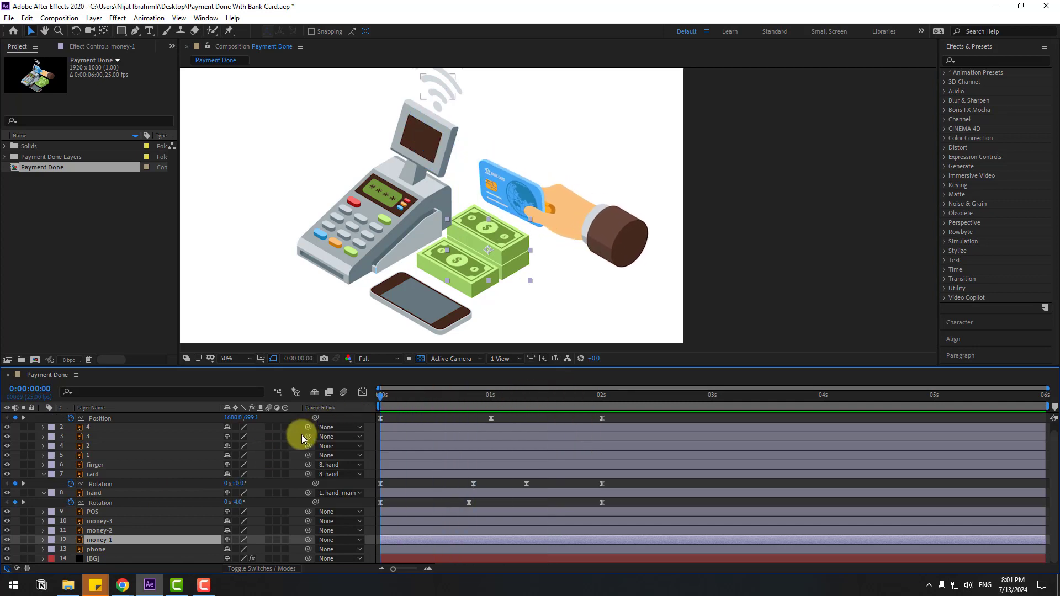
left_click(24, 539)
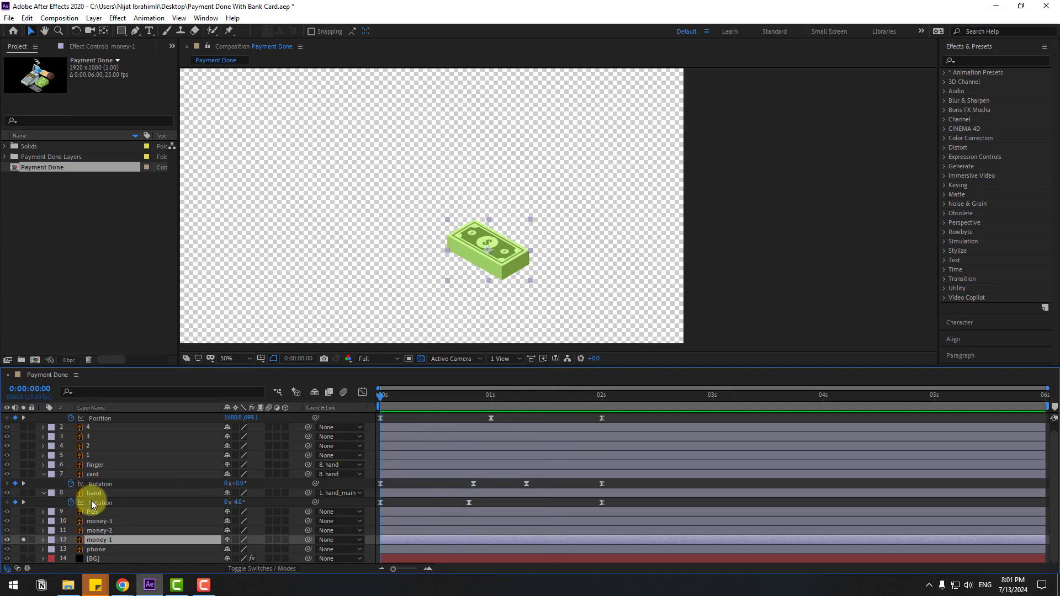
Step: Move money-1's resting Position key to ~0.4s, set Y 623.8 at 0s, and Easy Ease both
key("p")
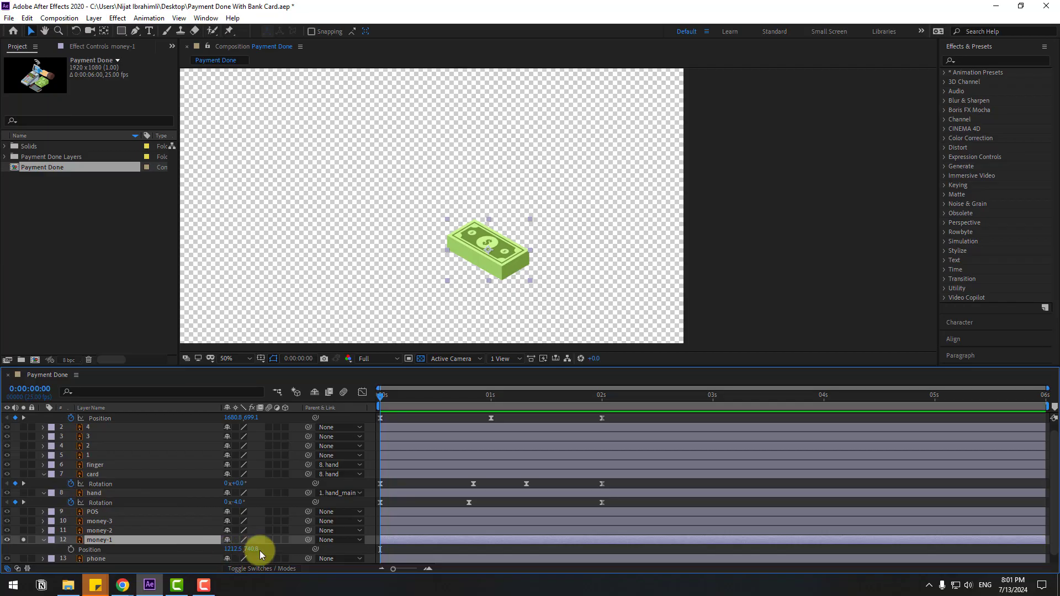
key("Return")
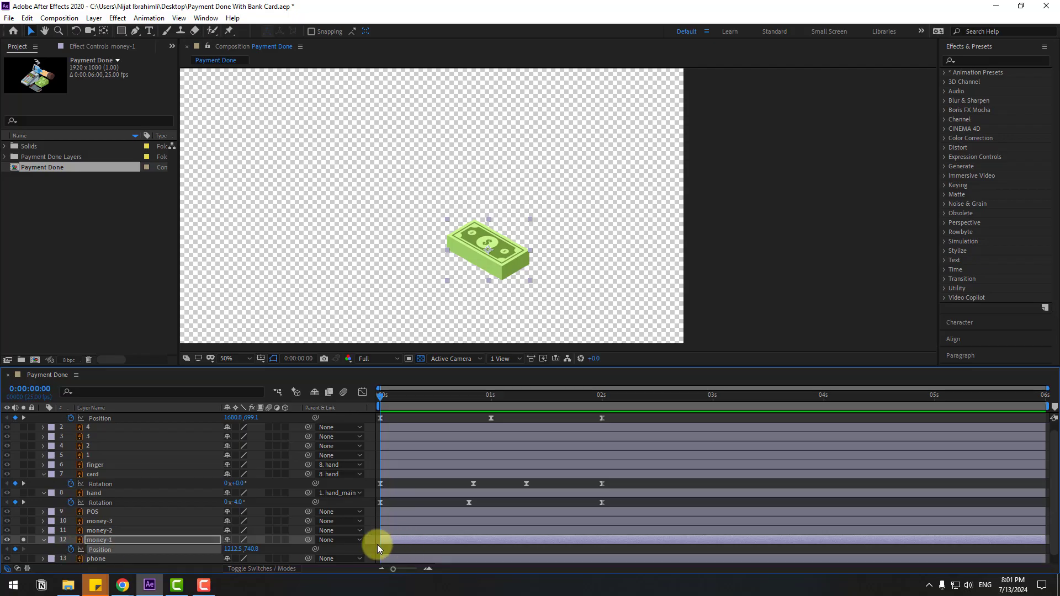
left_click_drag(388, 551, 429, 552)
left_click_drag(255, 550, 185, 550)
left_click_drag(442, 555, 375, 551)
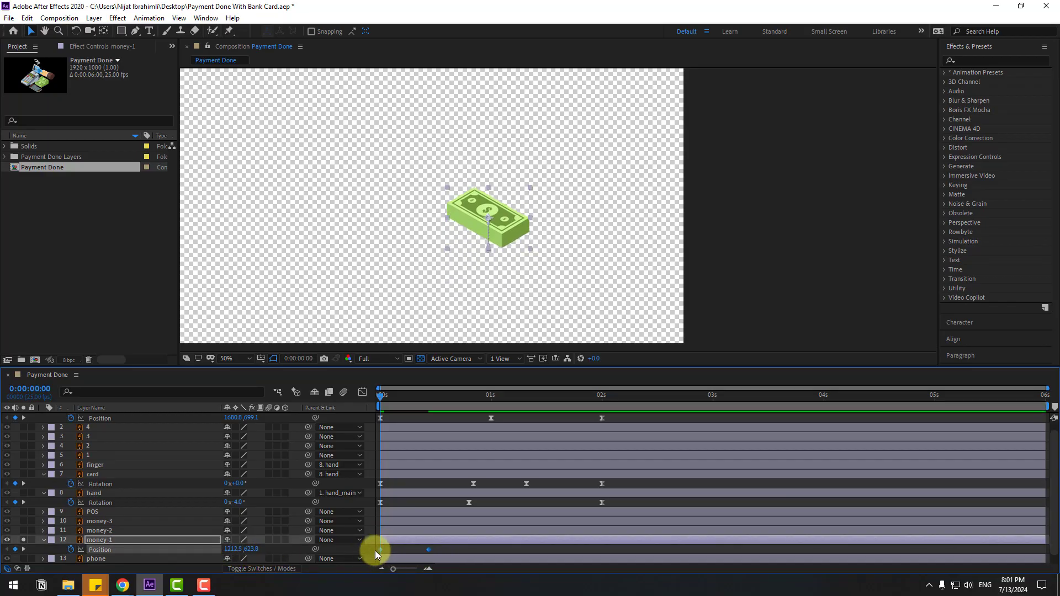
right_click(379, 550)
mouse_move(469, 540)
left_click(534, 469)
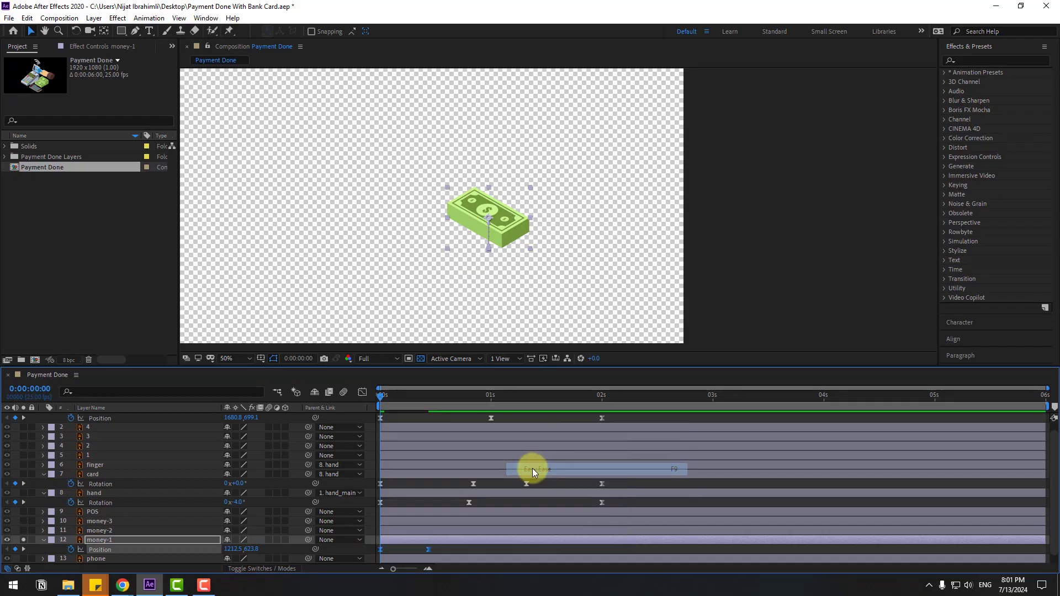
left_click(361, 392)
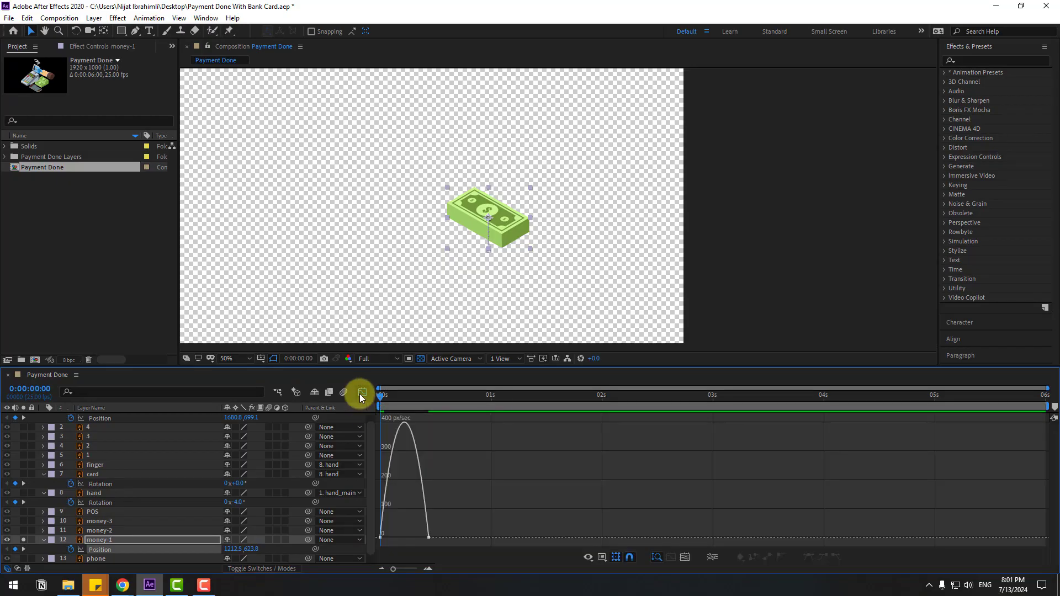
Step: Steepen money-1's Position influence handles so the drop accelerates sharply, then leave the Graph Editor
left_click_drag(396, 532, 423, 539)
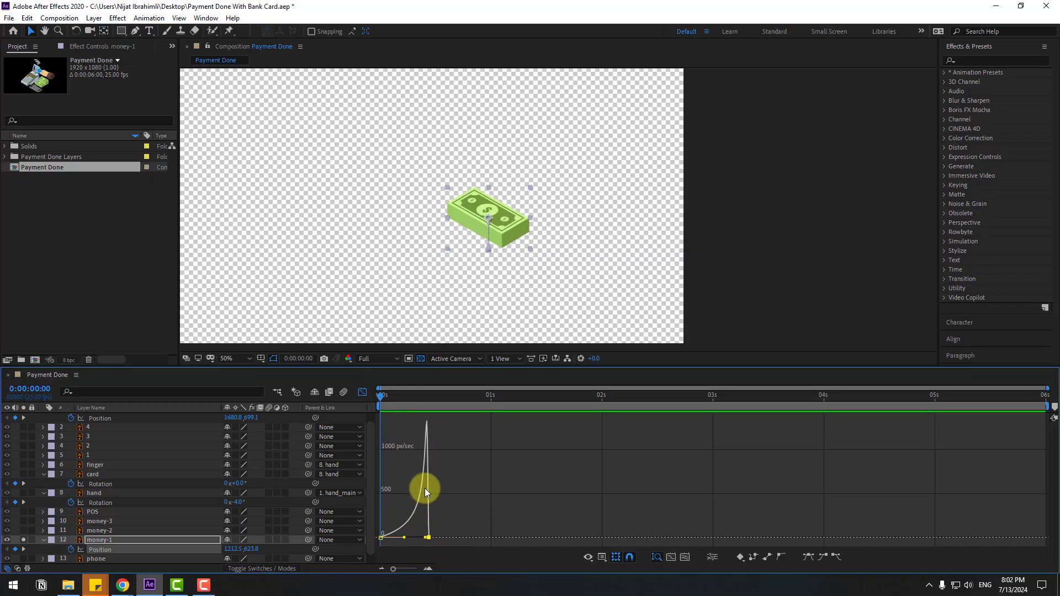
left_click(362, 392)
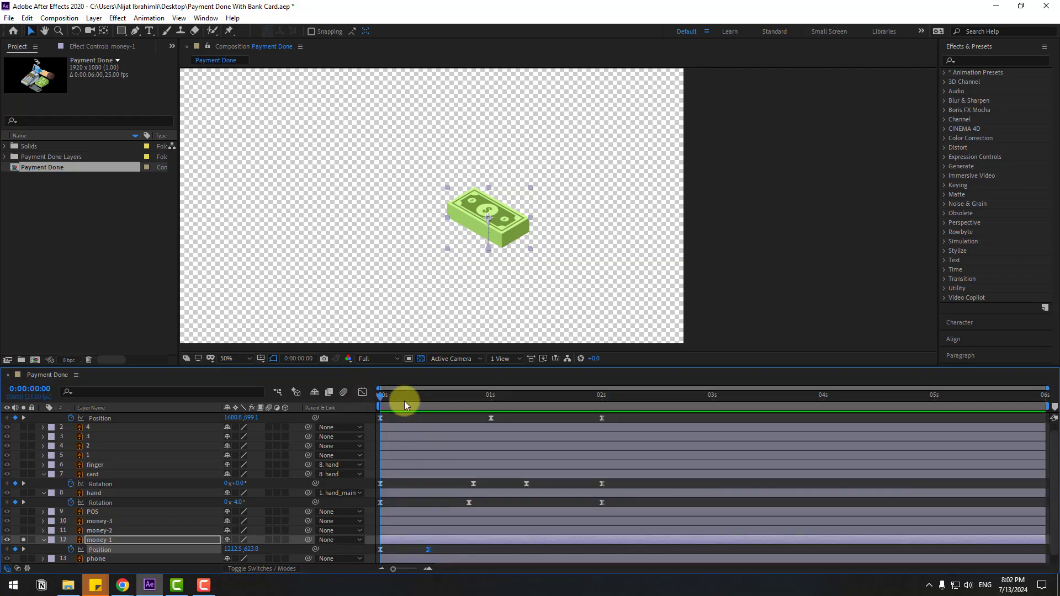
Step: At frame 14 raise money-1 by 11 px to Y 729.8
left_click_drag(404, 400, 426, 398)
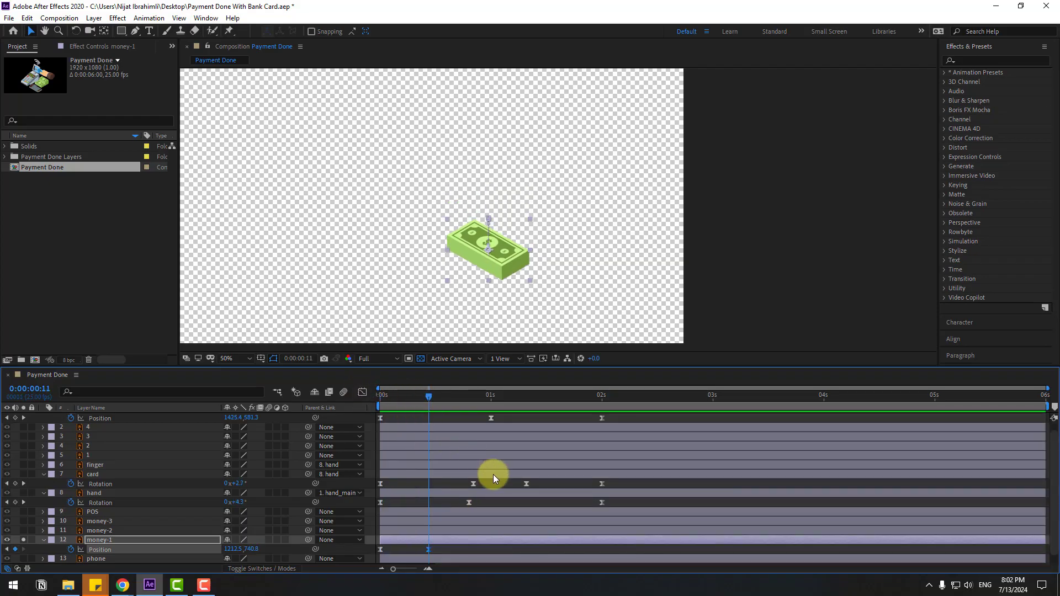
scroll(515, 535, "up", 5)
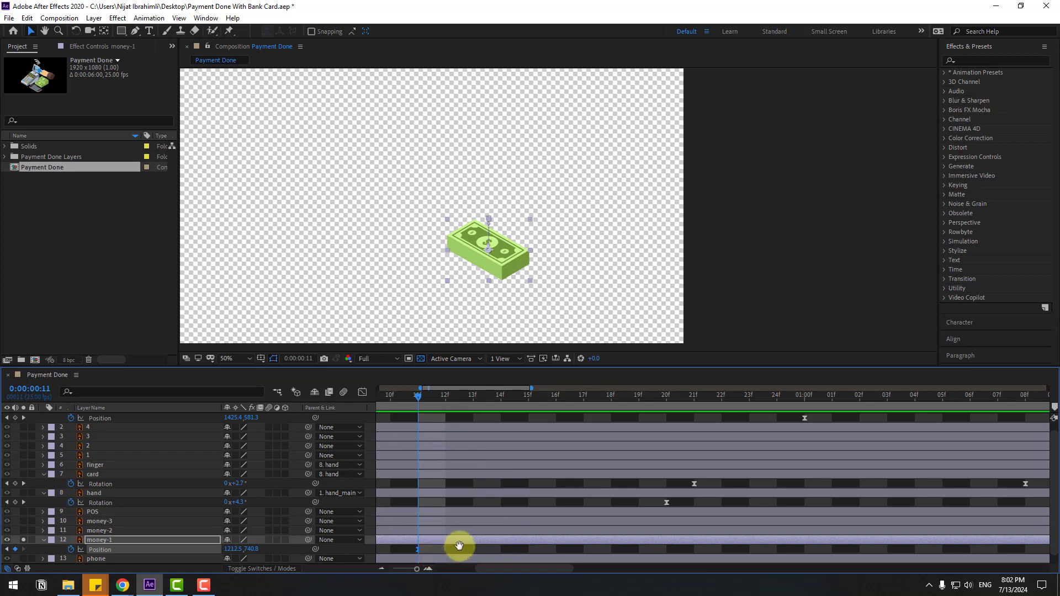
left_click_drag(459, 545, 505, 531)
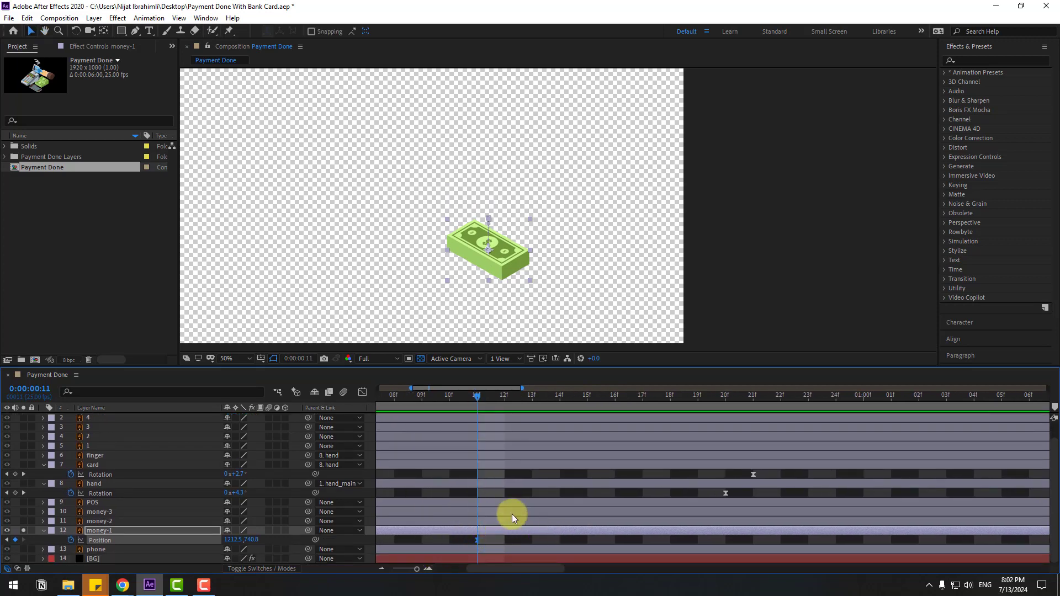
key("Page_Down")
key("Page_Down")
key("Page_Down")
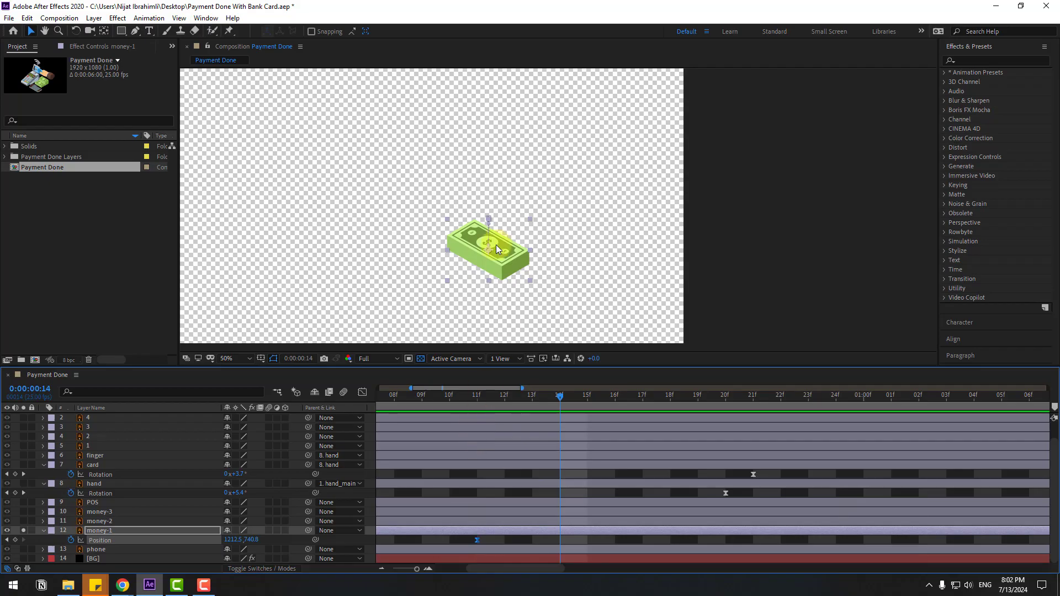
scroll(476, 253, "up", 3)
scroll(390, 262, "down", 2)
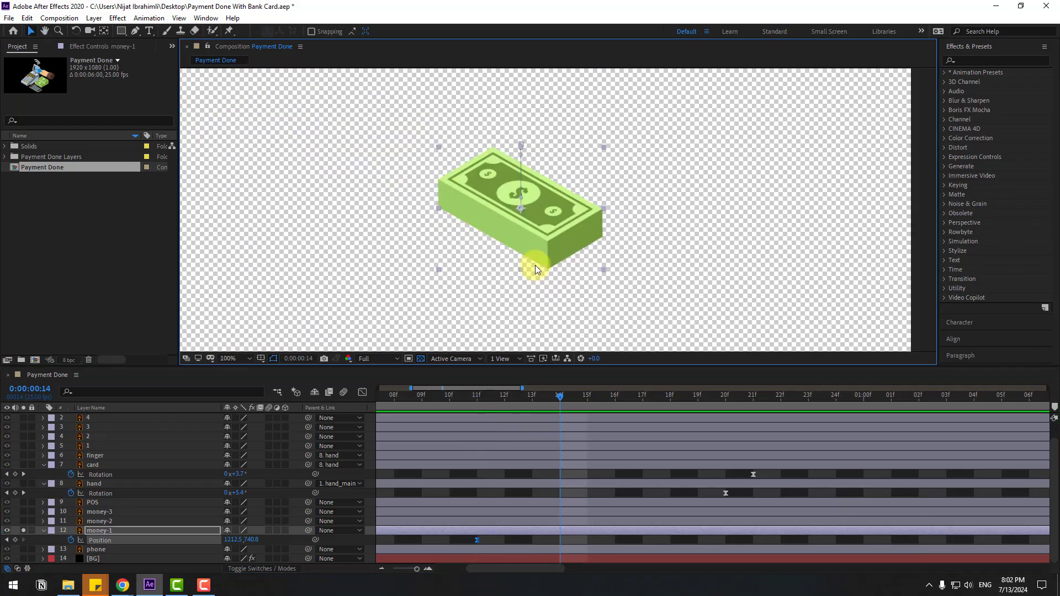
key("shift+Up")
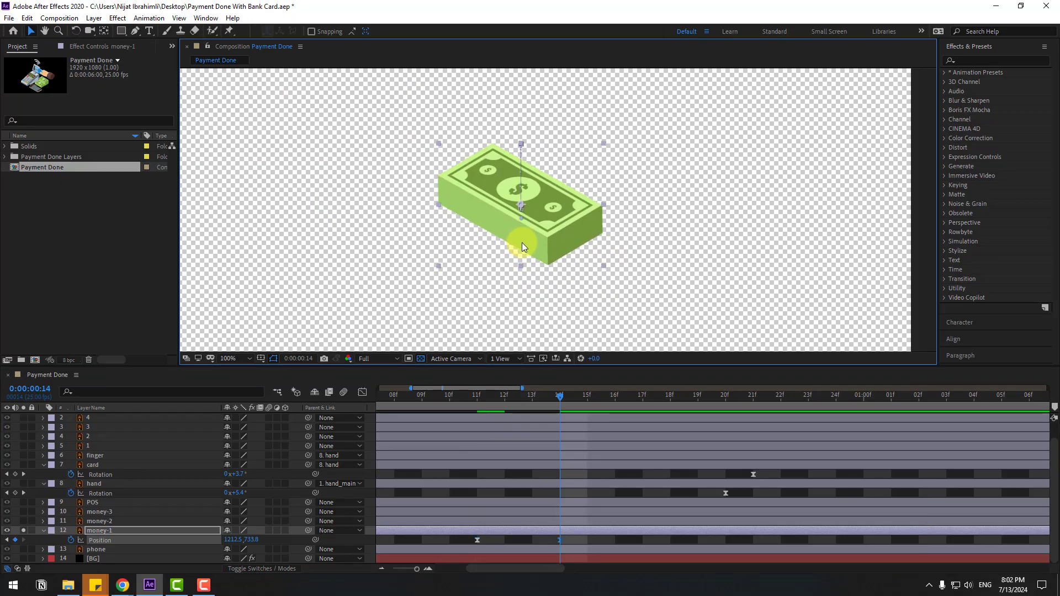
key("Up")
Step: At frame 17 drop money-1 back to Y 740.8 and preview the bounce
key("minus")
key("minus")
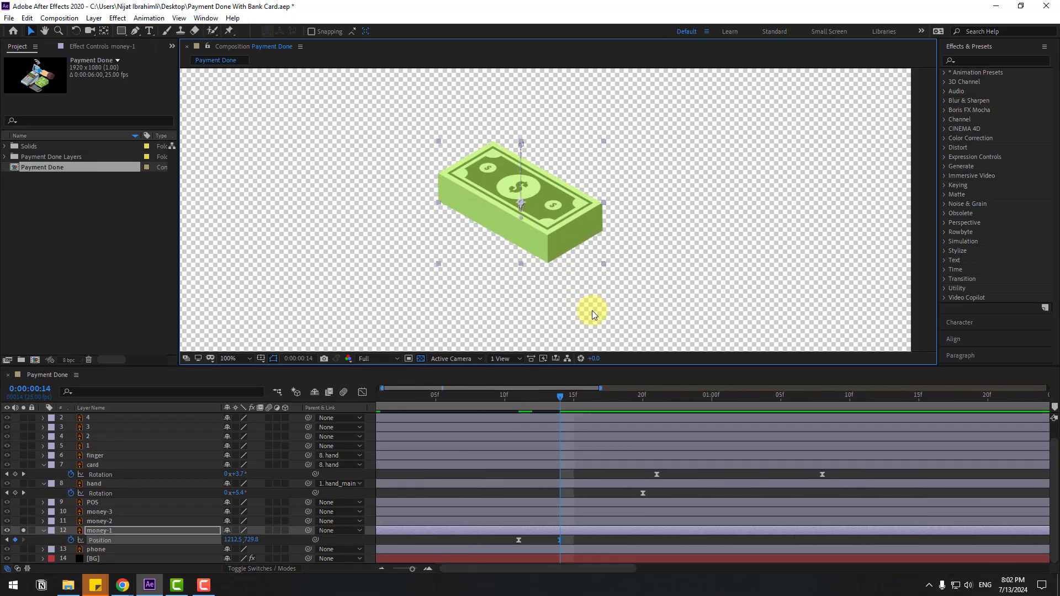
key("Page_Down")
key("Page_Down")
key("Page_Down")
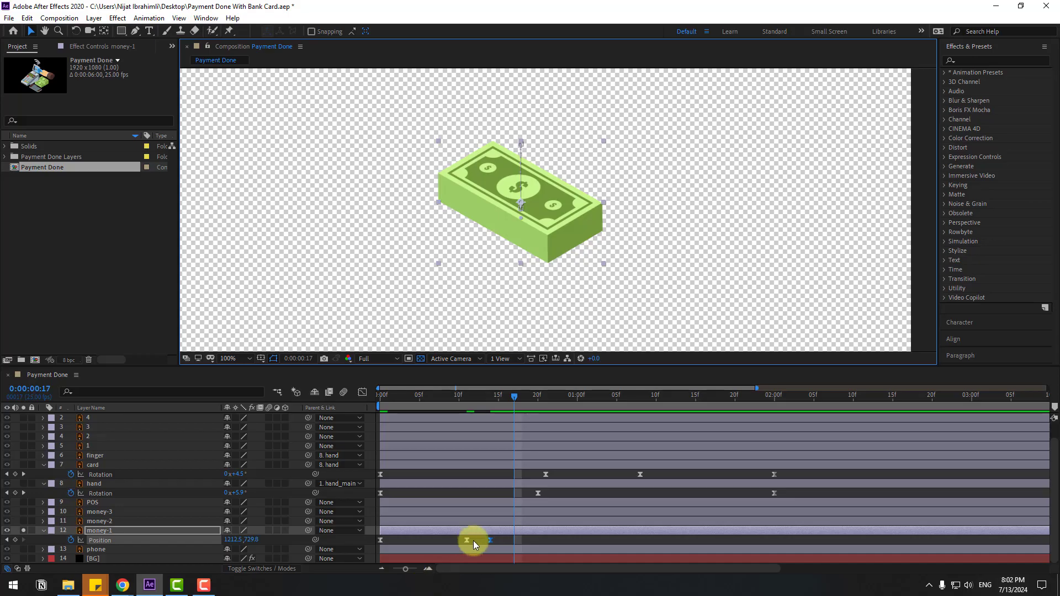
left_click(475, 539)
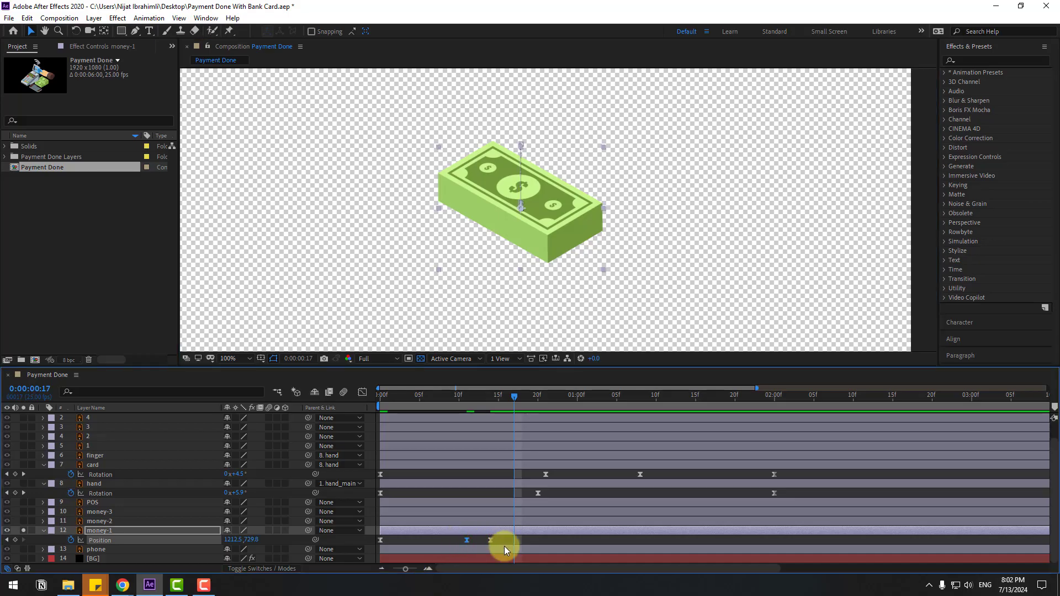
key("shift+Down")
key("Down")
key("space")
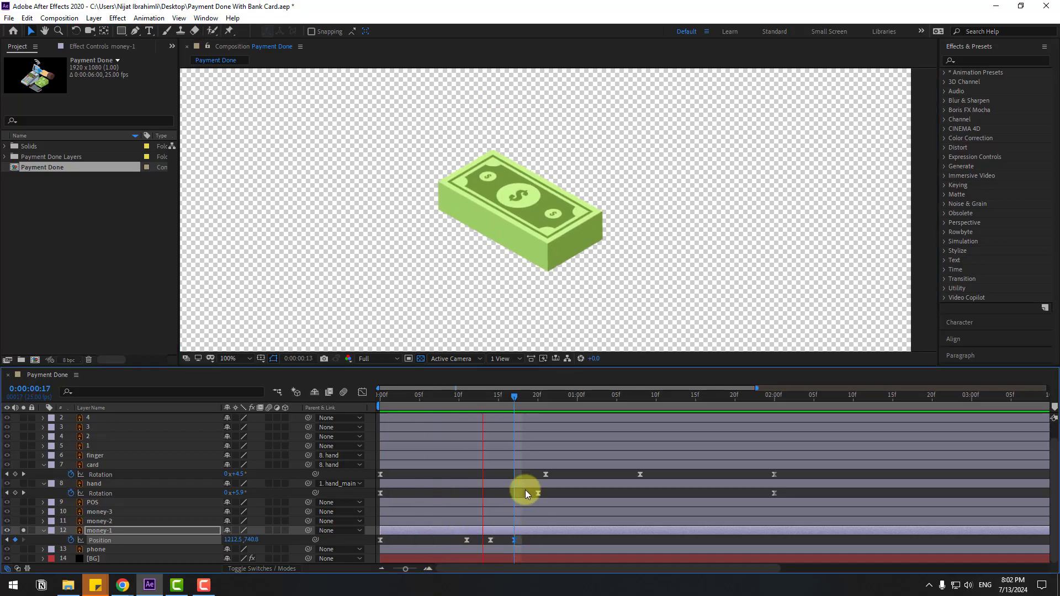
key("space")
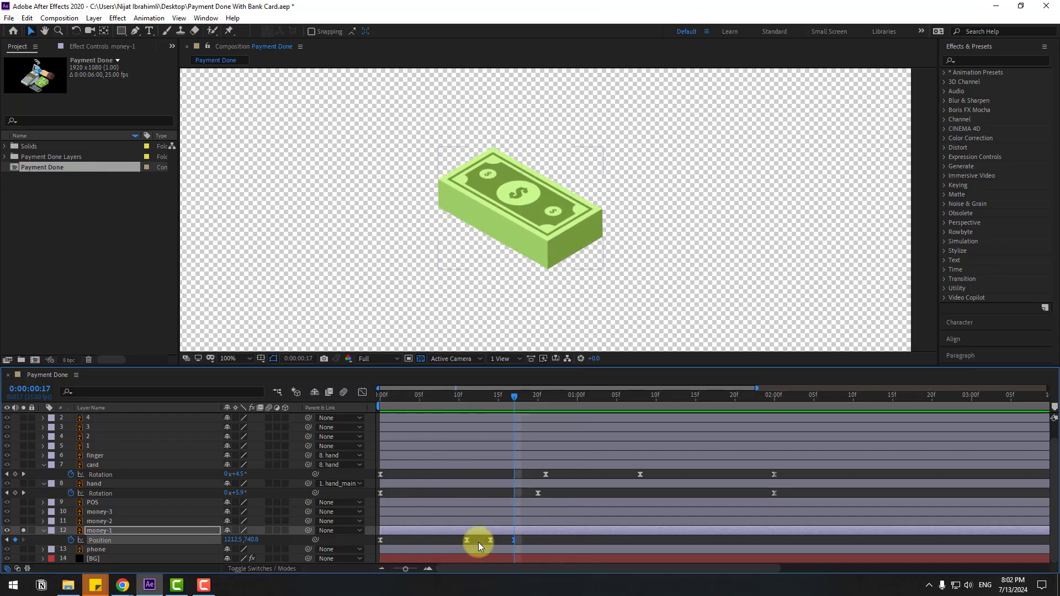
Step: Set money-1's Position keyframes to Linear spatial interpolation
left_click_drag(364, 552, 381, 544)
right_click(381, 542)
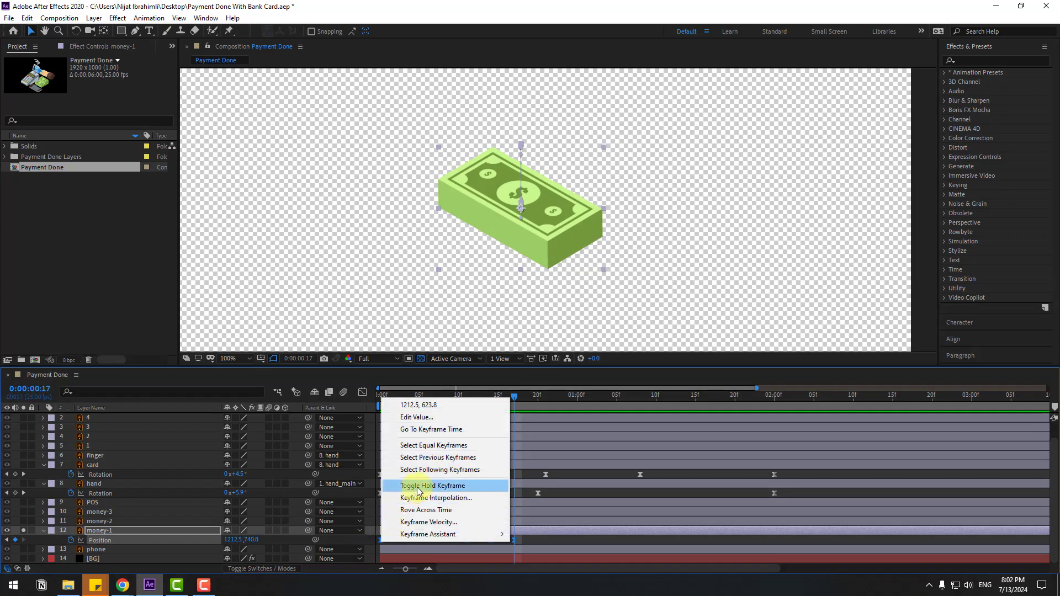
left_click(451, 499)
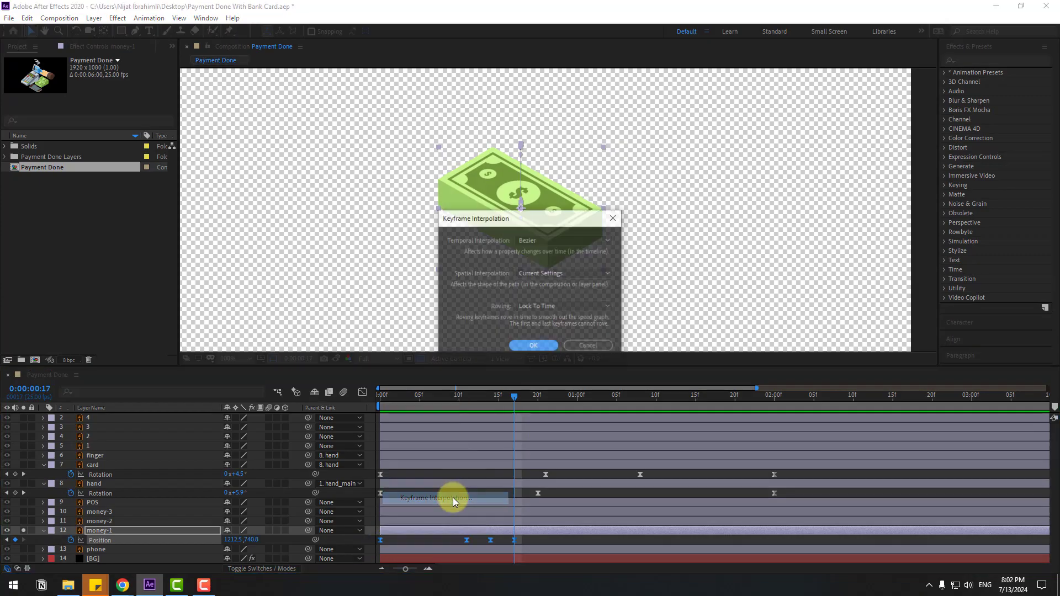
left_click(539, 274)
left_click(537, 297)
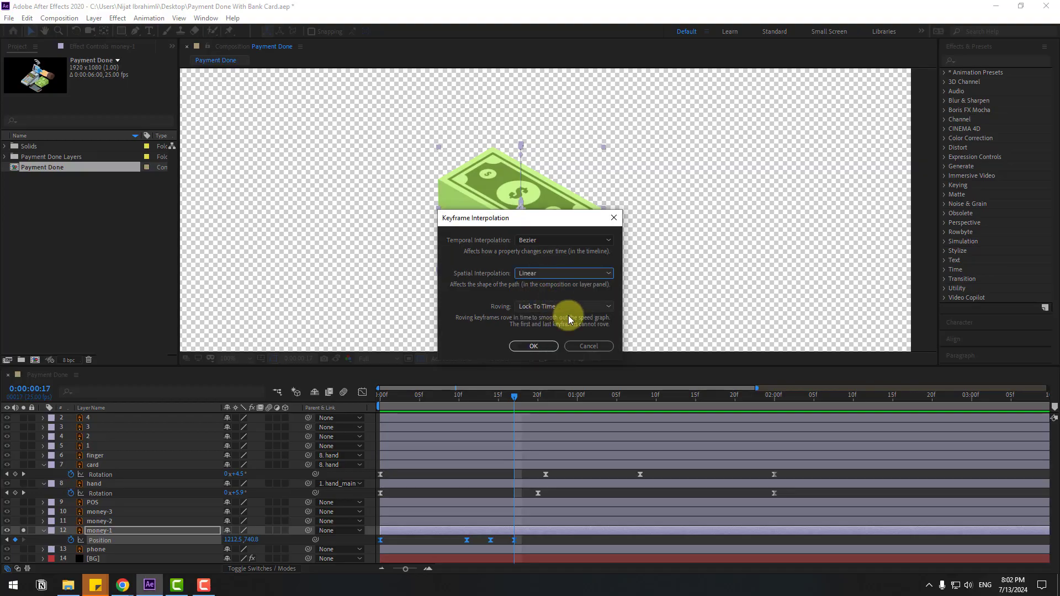
left_click(531, 347)
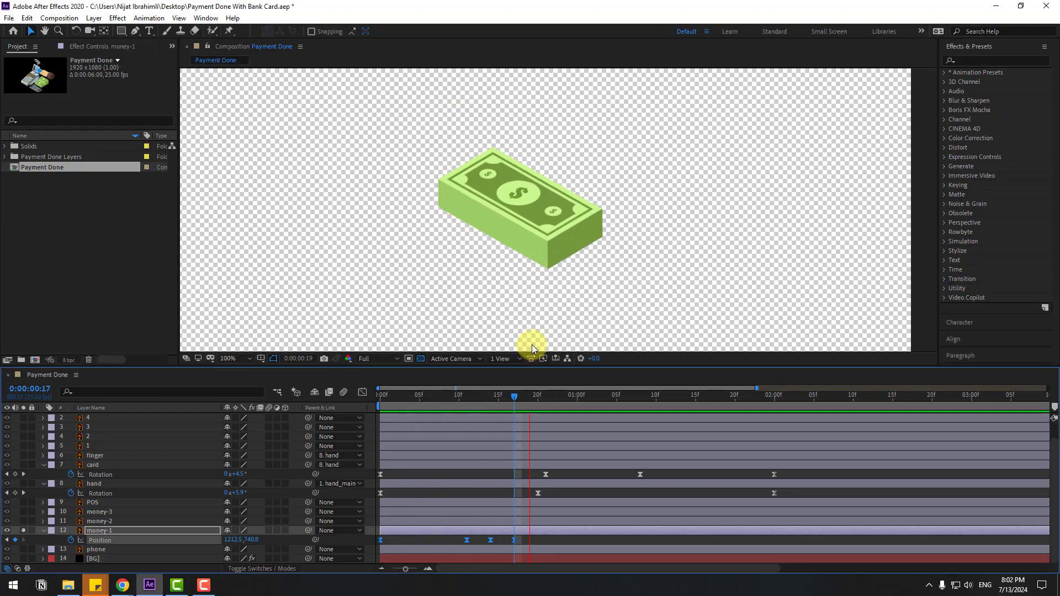
Step: Preview the drop, then shift money-1's Position keyframes a few frames later
key("space")
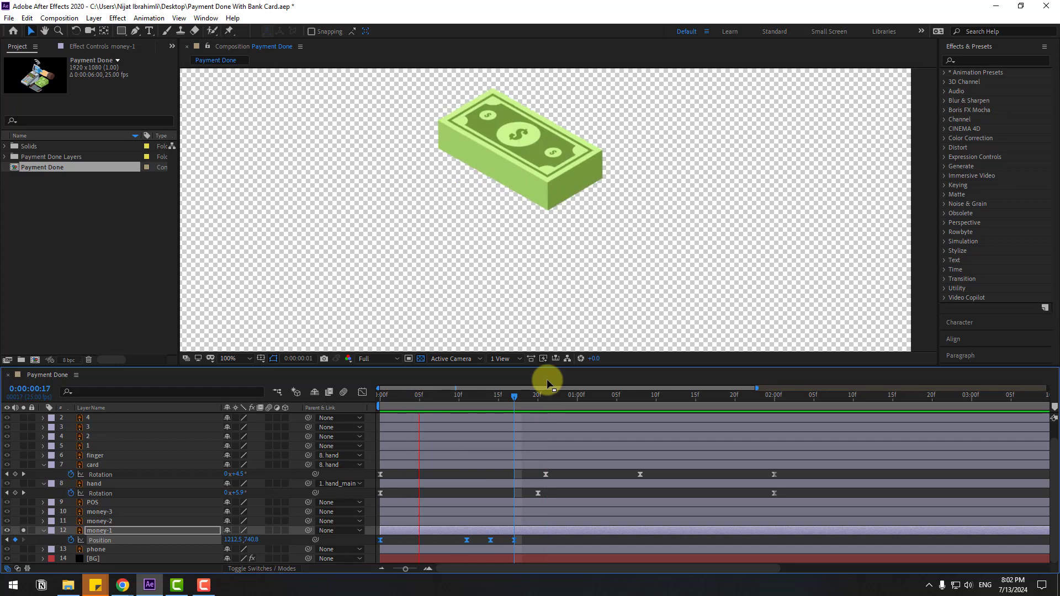
key("space")
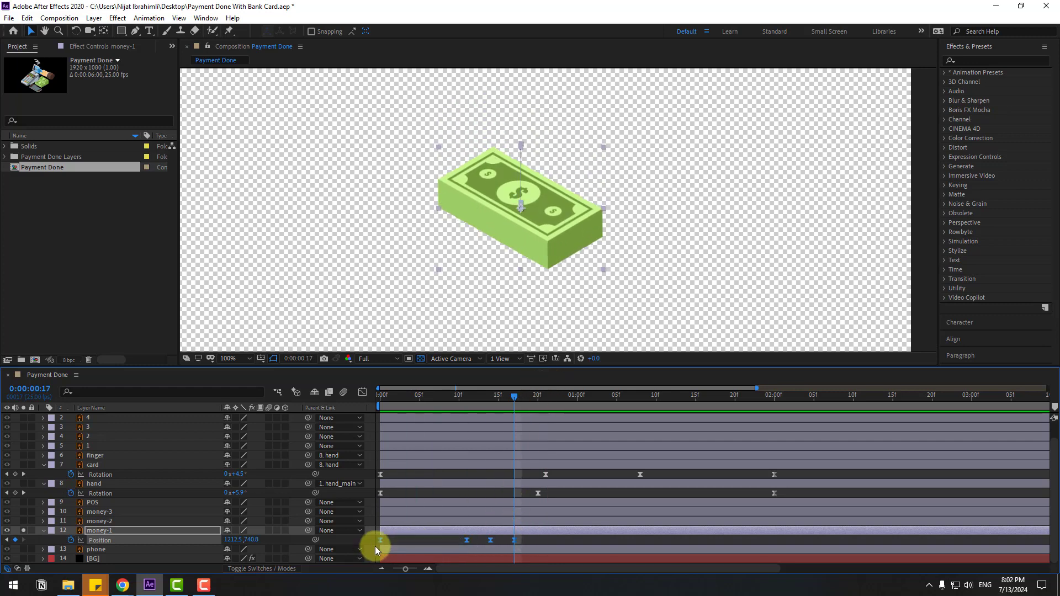
left_click_drag(389, 542, 412, 535)
Step: Keyframe money-1's Scale from 0% at frame 0 to 100% at frame 4
key("Home")
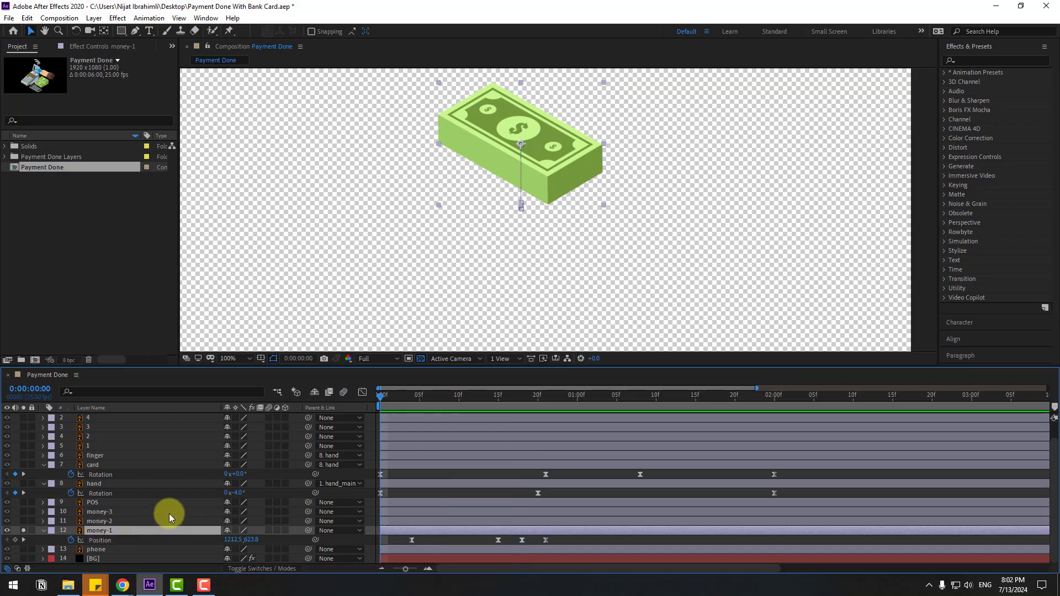
key("shift+s")
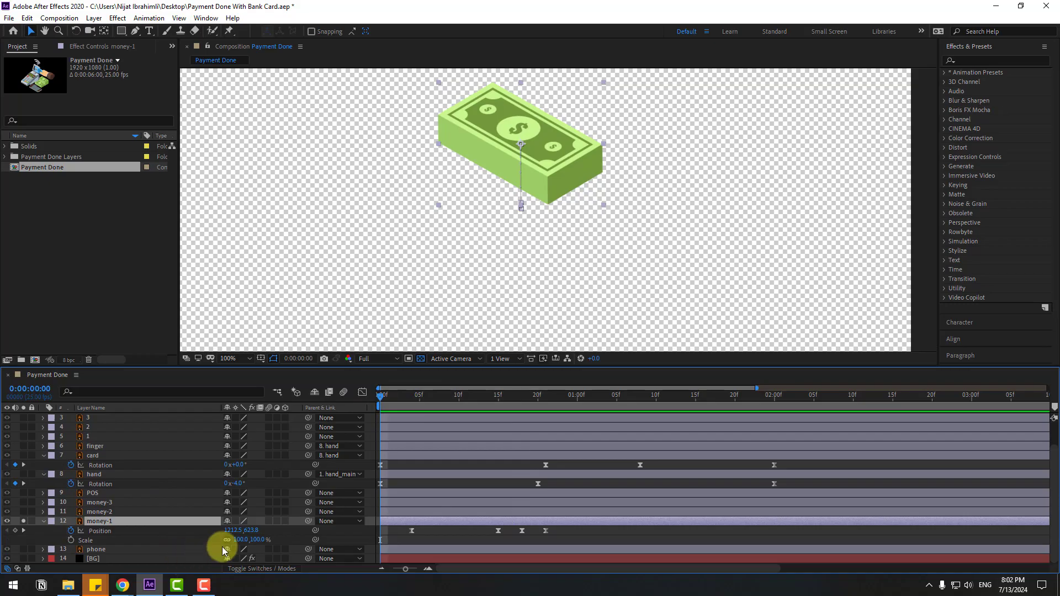
left_click_drag(237, 540, 77, 548)
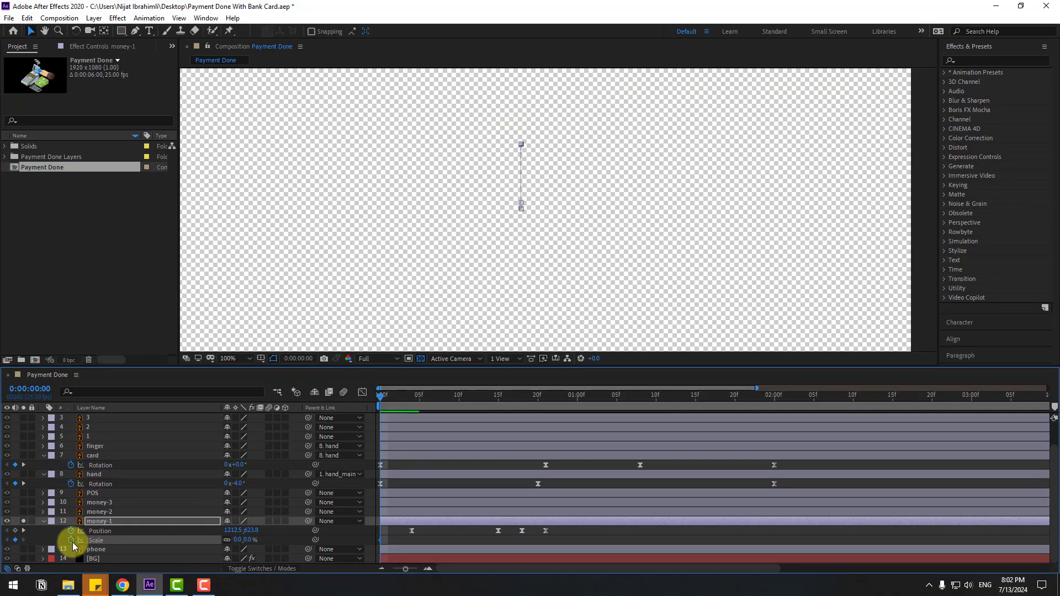
left_click_drag(396, 399, 413, 398)
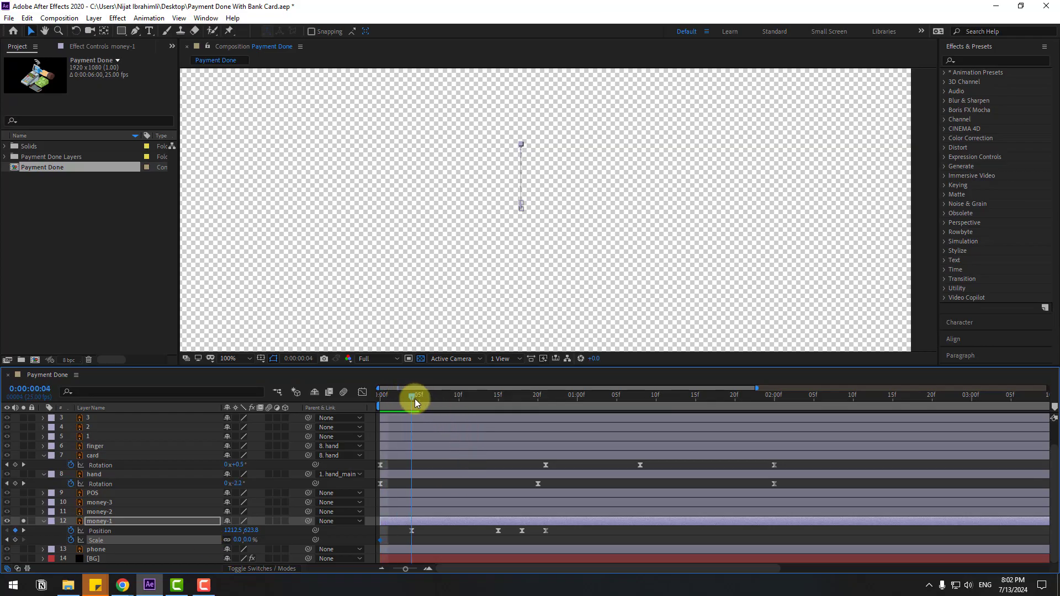
left_click(243, 540)
type("100")
key("Return")
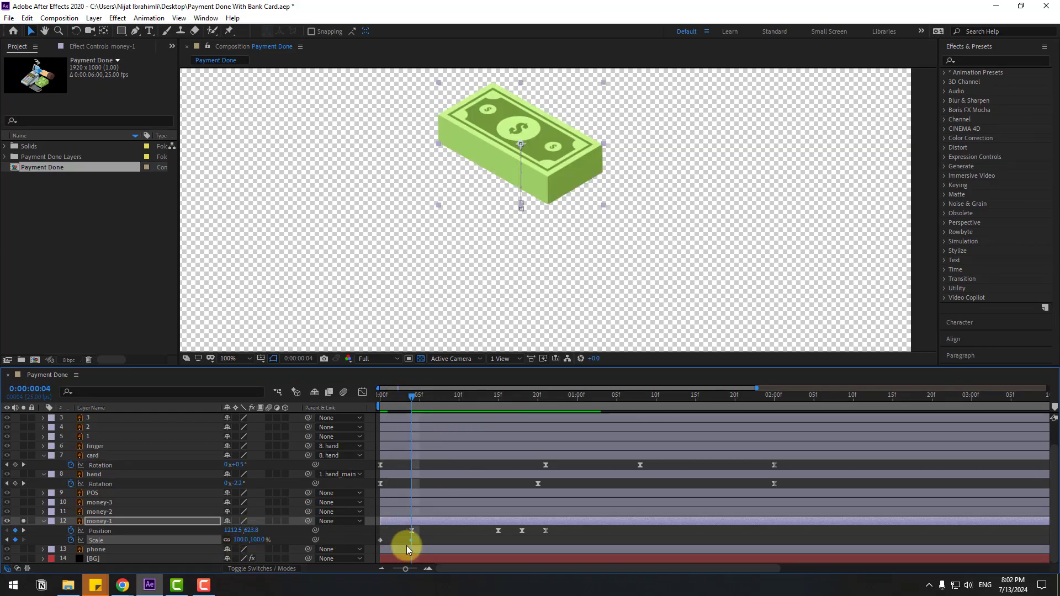
Step: Apply Easy Ease to the Scale keyframes and select money-1's Position keyframes
right_click(380, 540)
mouse_move(431, 532)
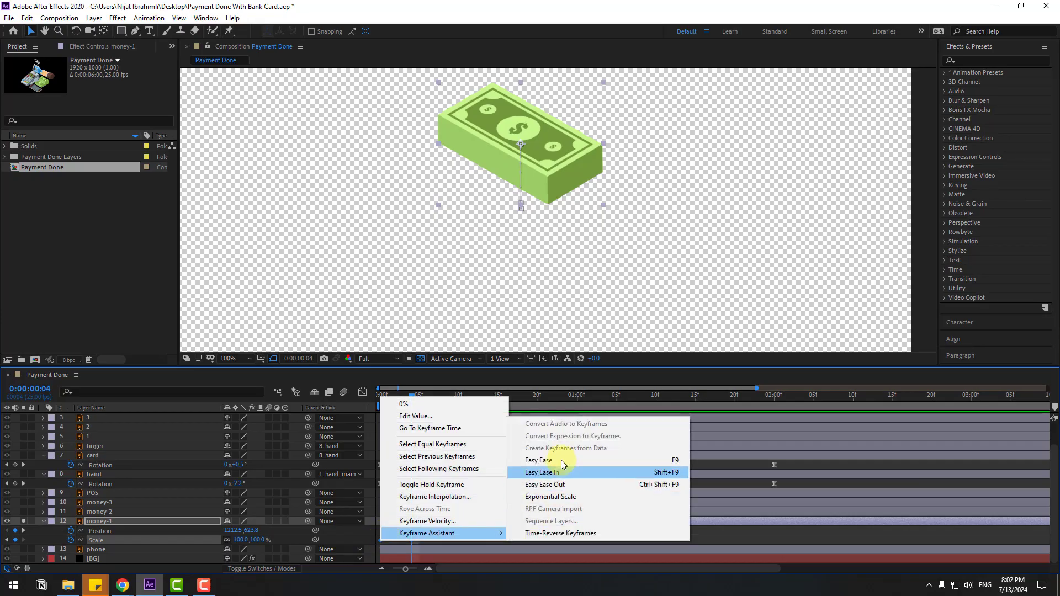
left_click(555, 462)
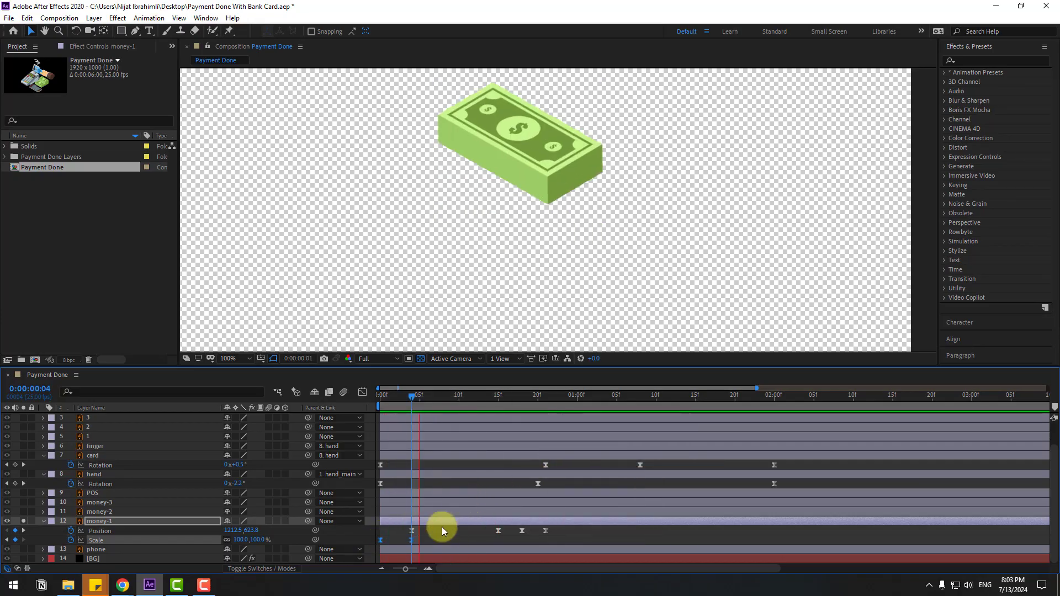
left_click_drag(555, 529, 428, 538)
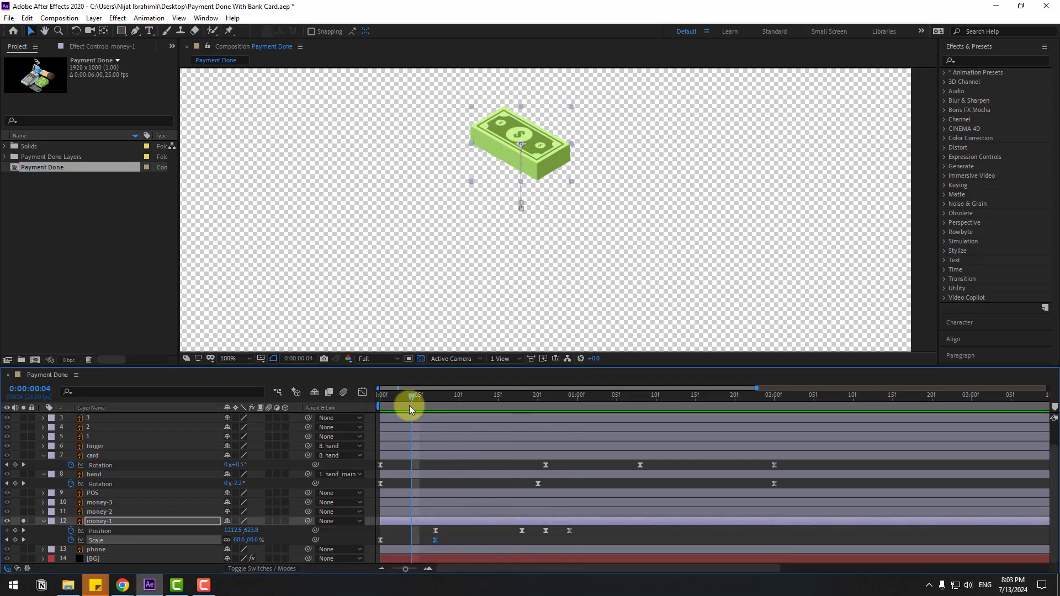
left_click_drag(412, 401, 359, 405)
Step: Keyframe money-1's Rotation at 25° on frame 0 and -15° on frame 7
left_click(104, 521)
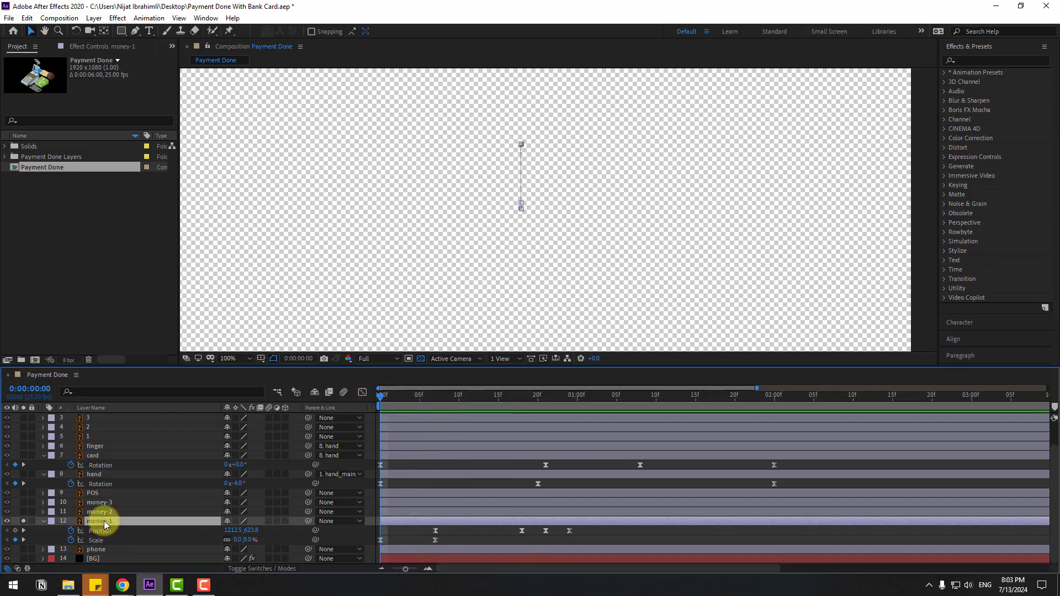
key("shift+r")
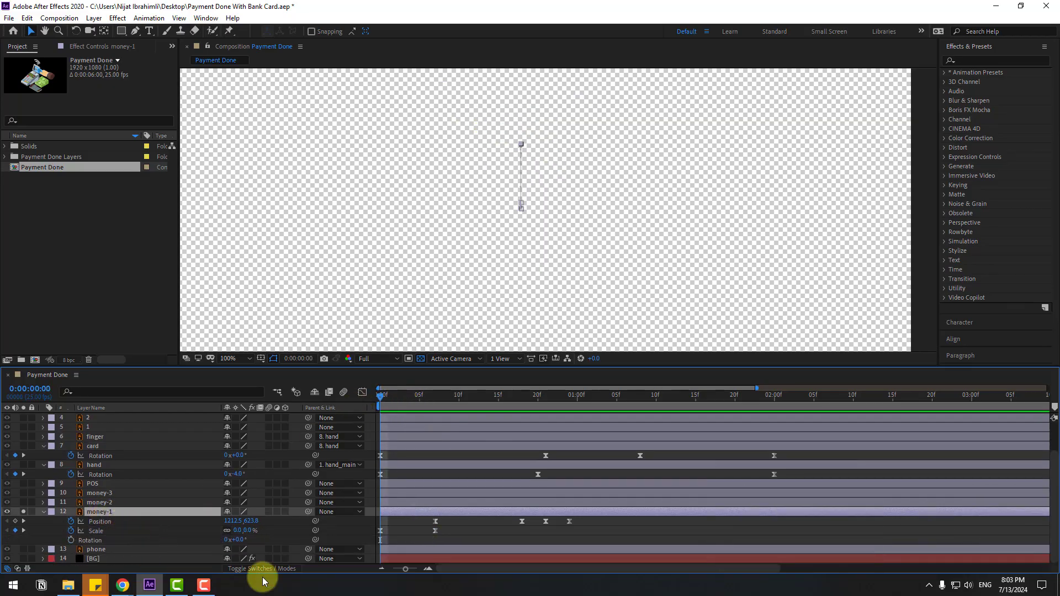
left_click(236, 540)
type("25")
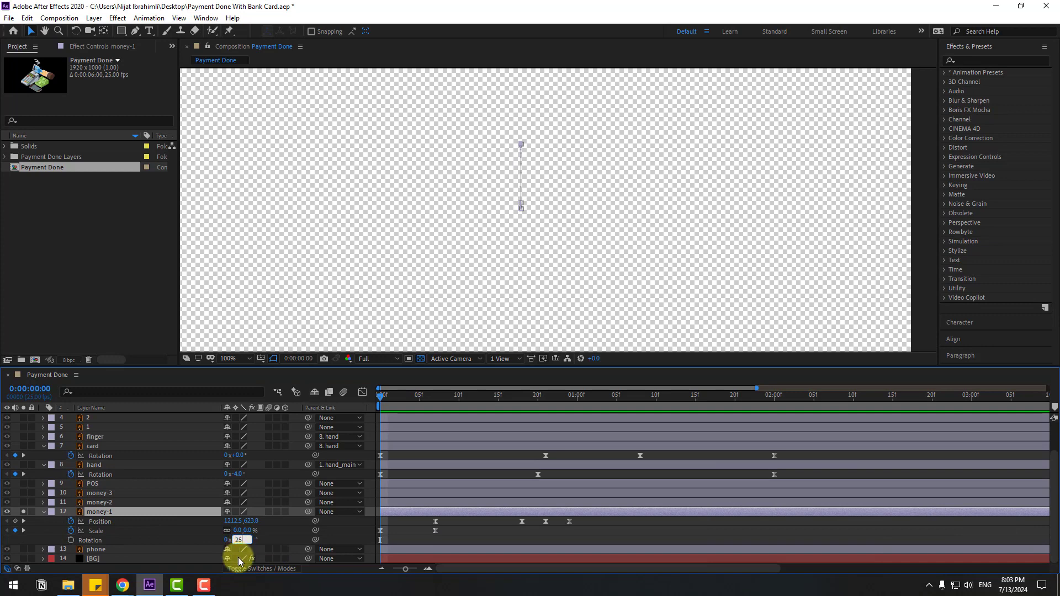
key("Return")
left_click(71, 539)
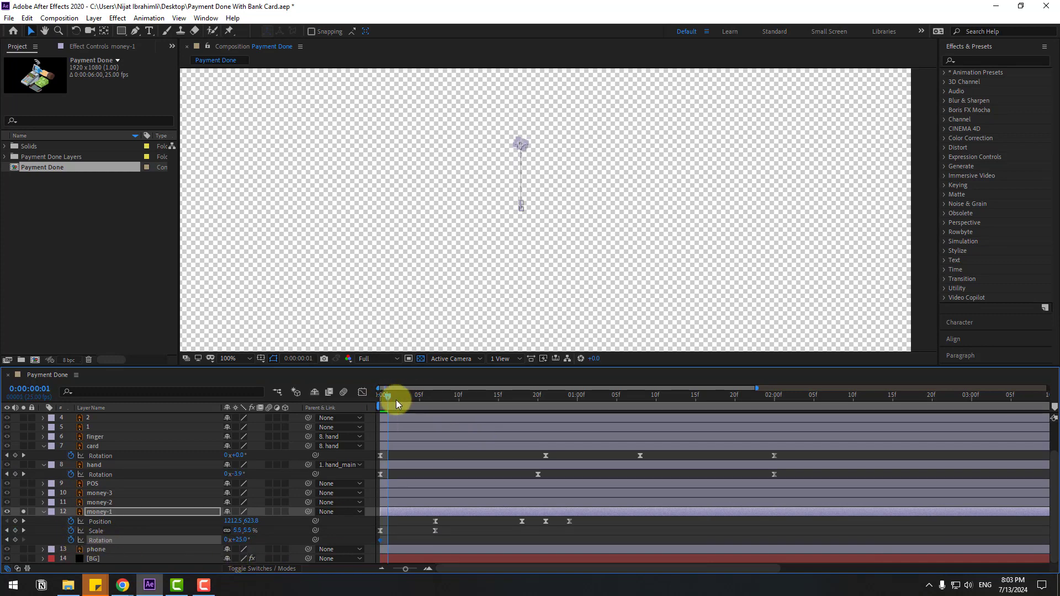
left_click_drag(396, 399, 435, 399)
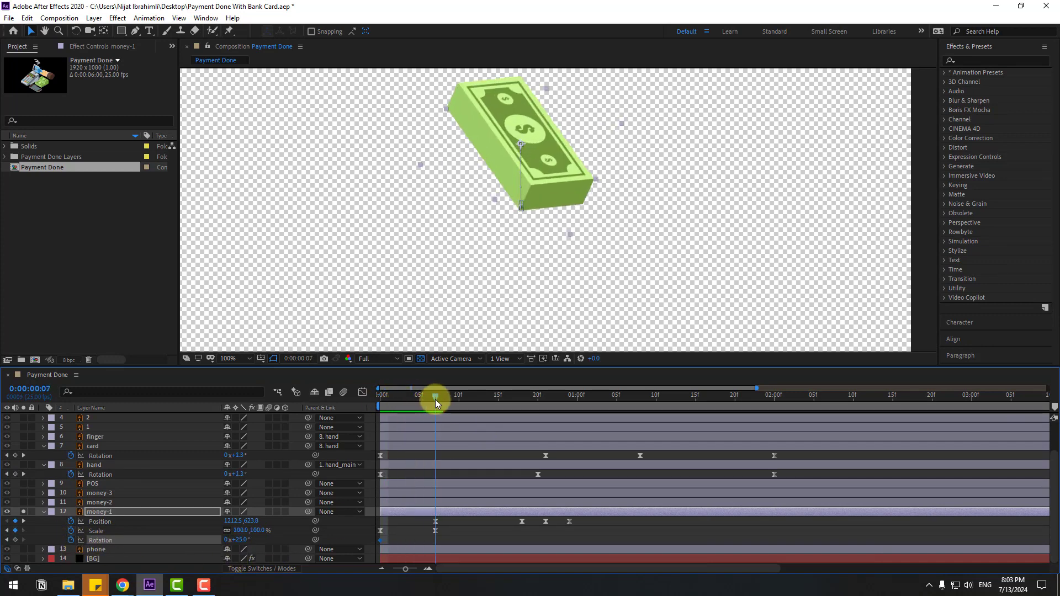
left_click(242, 540)
type("-10")
key("Return")
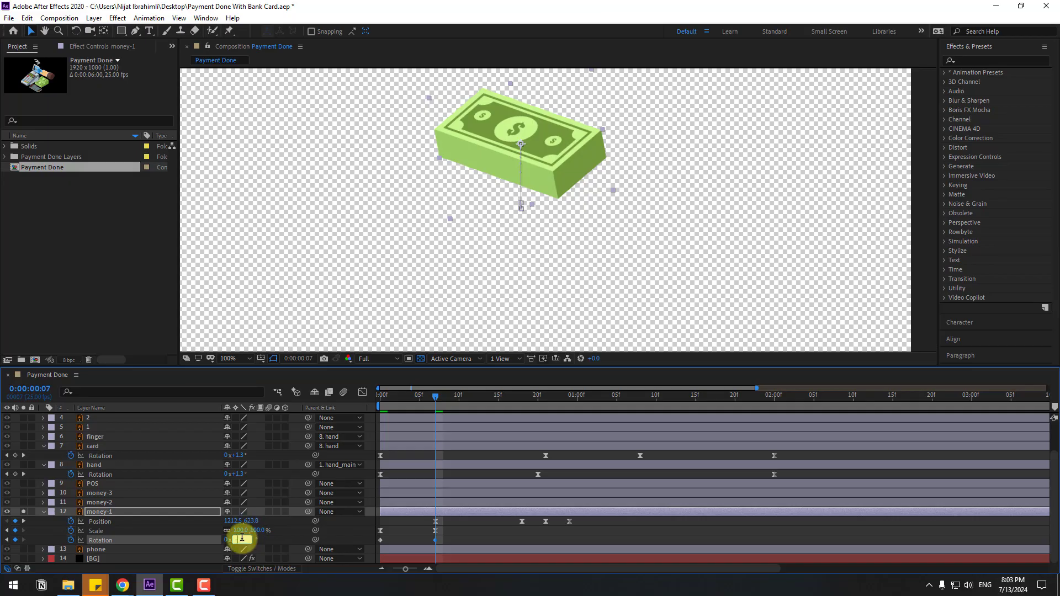
type("-15")
key("Return")
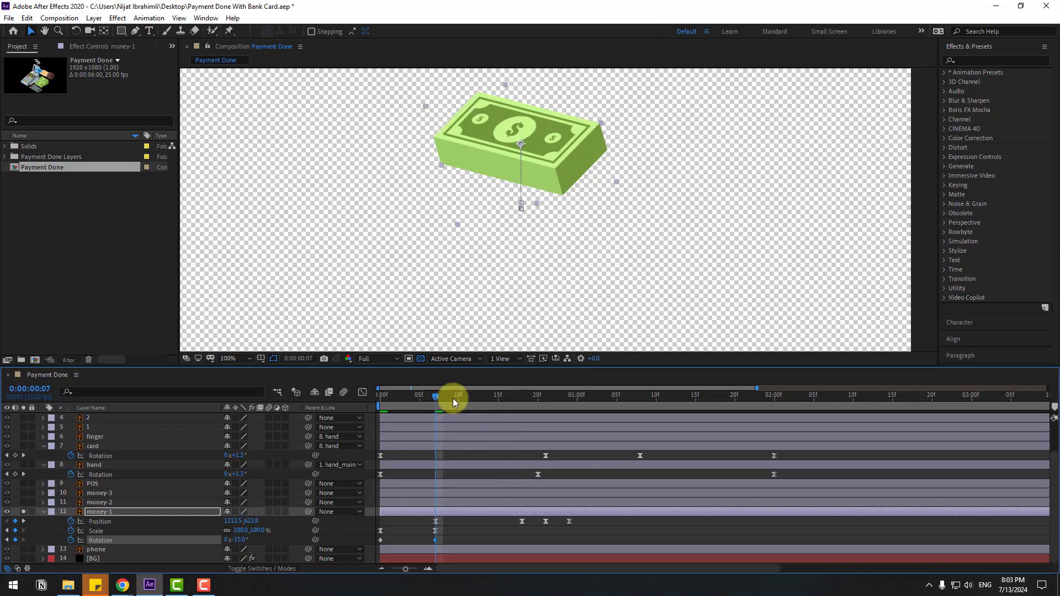
Step: Add Rotation keyframes of 5° at frame 18, -2° at frame 21 and 0° at frame 24
left_click_drag(453, 399, 545, 398)
type("5")
key("Return")
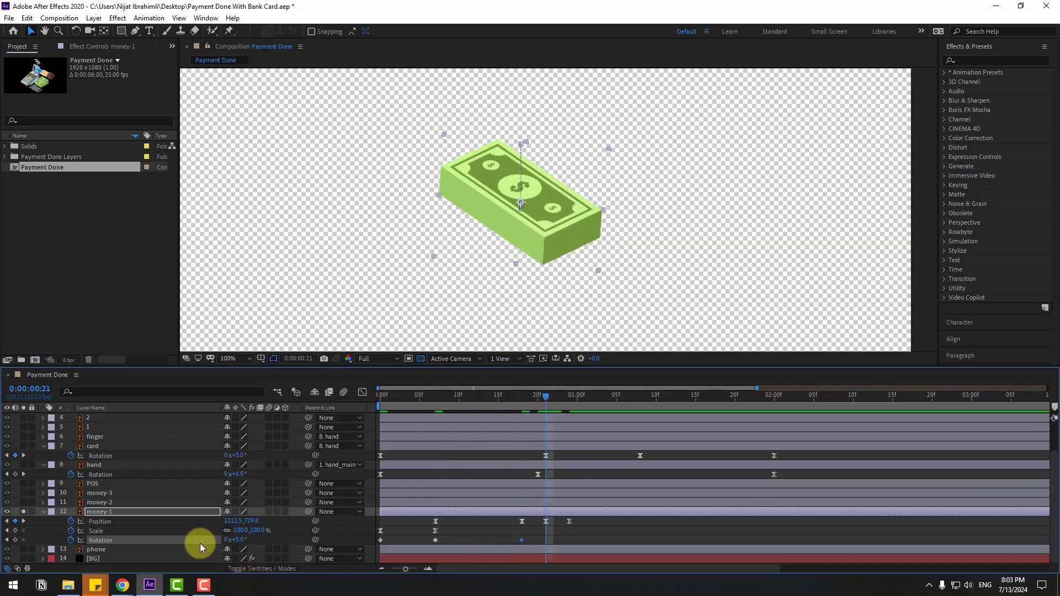
left_click(238, 540)
type("-2")
key("Return")
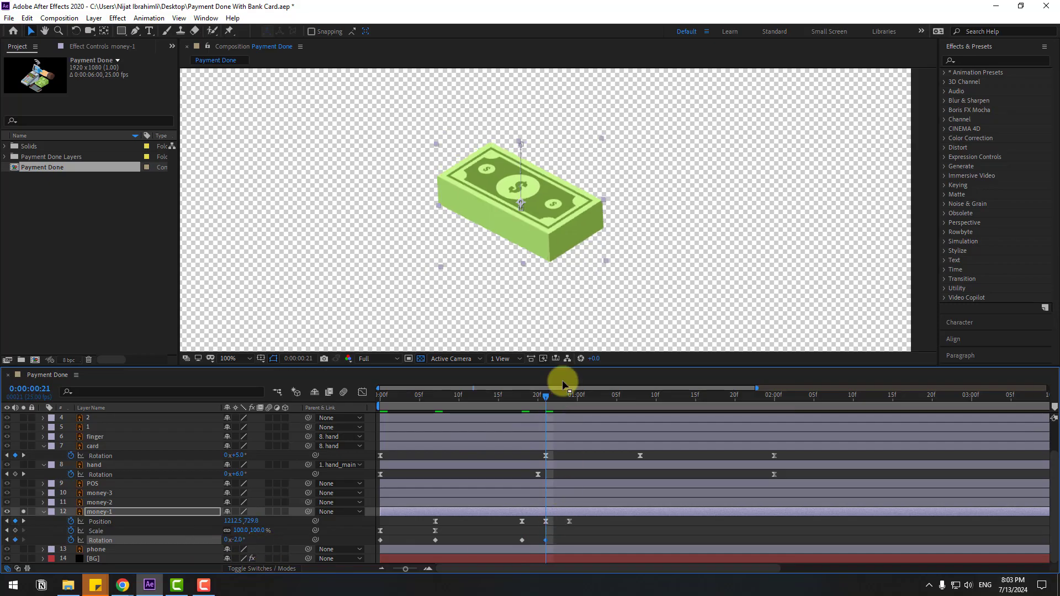
left_click_drag(553, 399, 569, 400)
left_click(238, 540)
type("0")
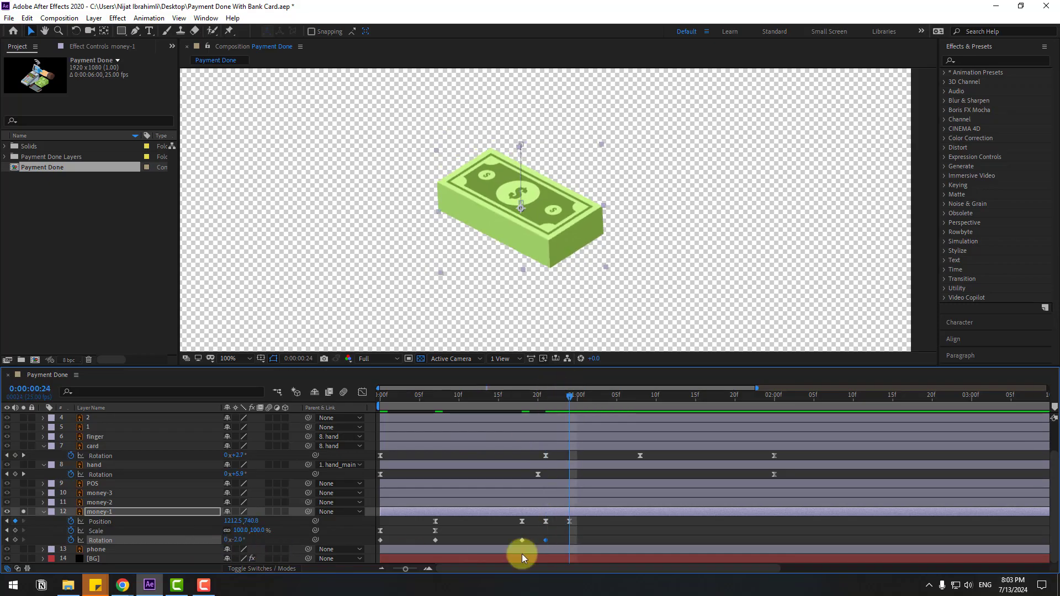
key("Return")
Step: Apply Easy Ease to all of money-1's Rotation keyframes
left_click_drag(584, 539, 383, 541)
right_click(381, 541)
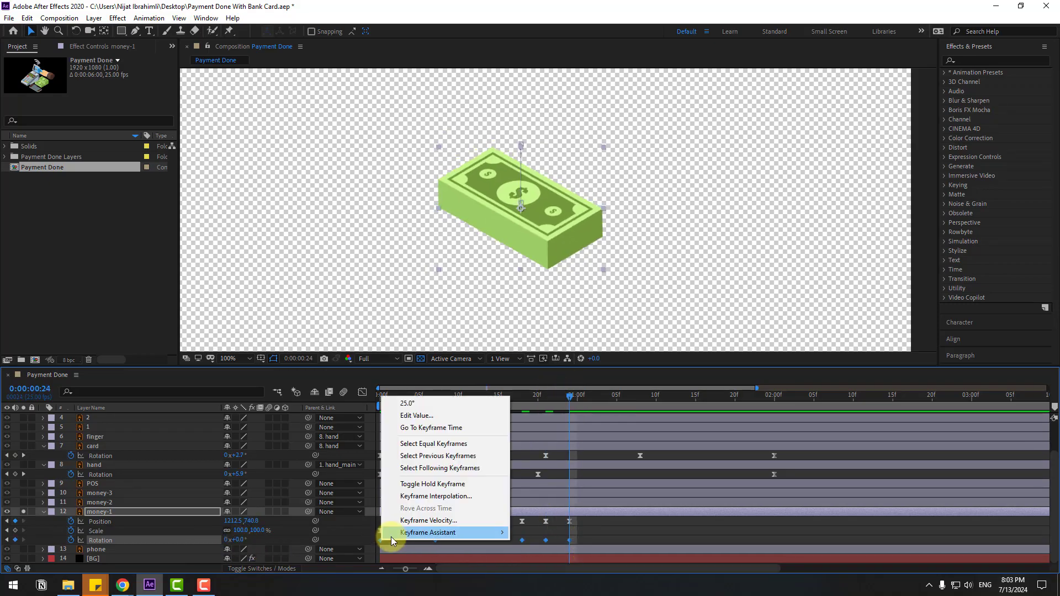
mouse_move(441, 532)
left_click(551, 458)
Step: Preview the wobble with all layers visible again, then select money-1's keyframes
key("space")
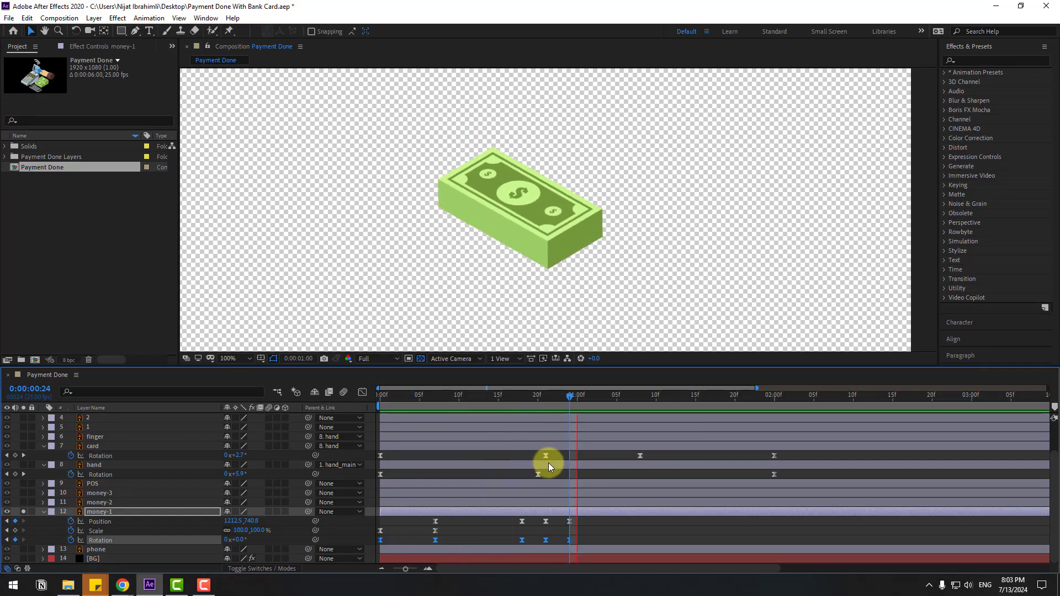
left_click(23, 512)
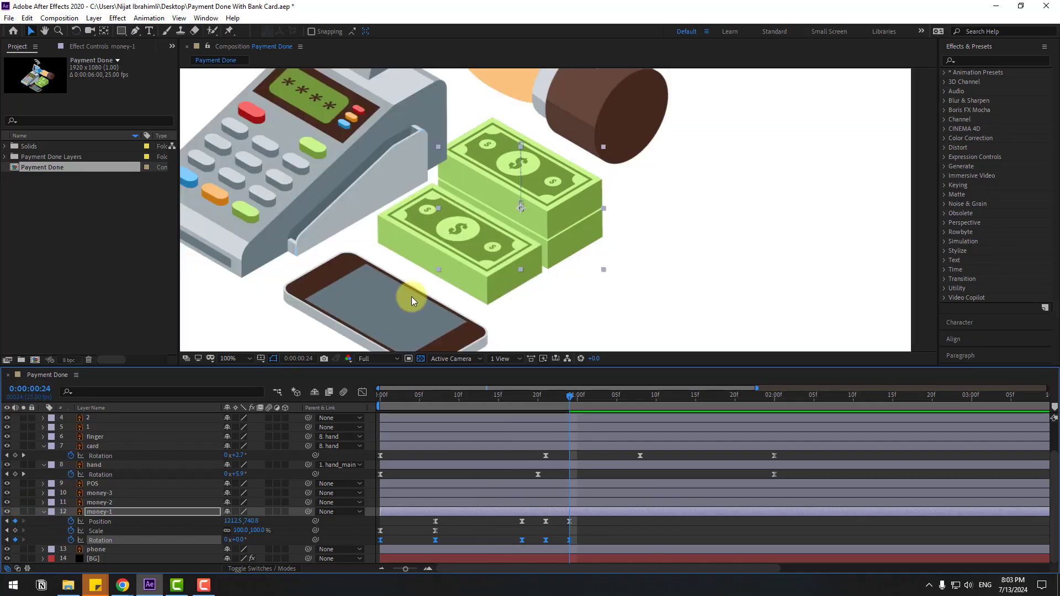
scroll(412, 297, "down", 2)
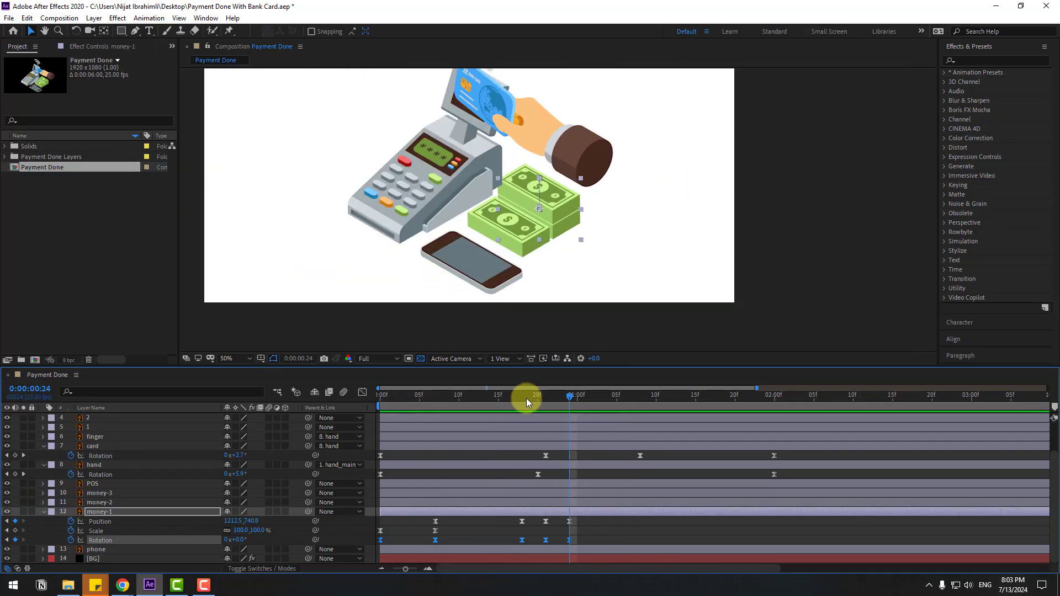
key("space")
left_click_drag(575, 518, 373, 555)
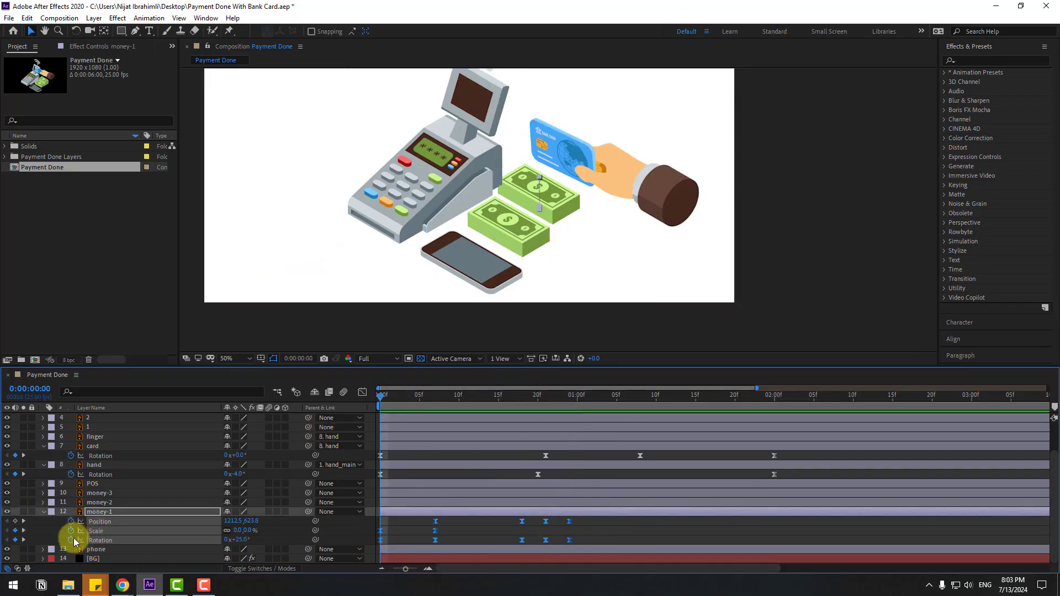
left_click(441, 531)
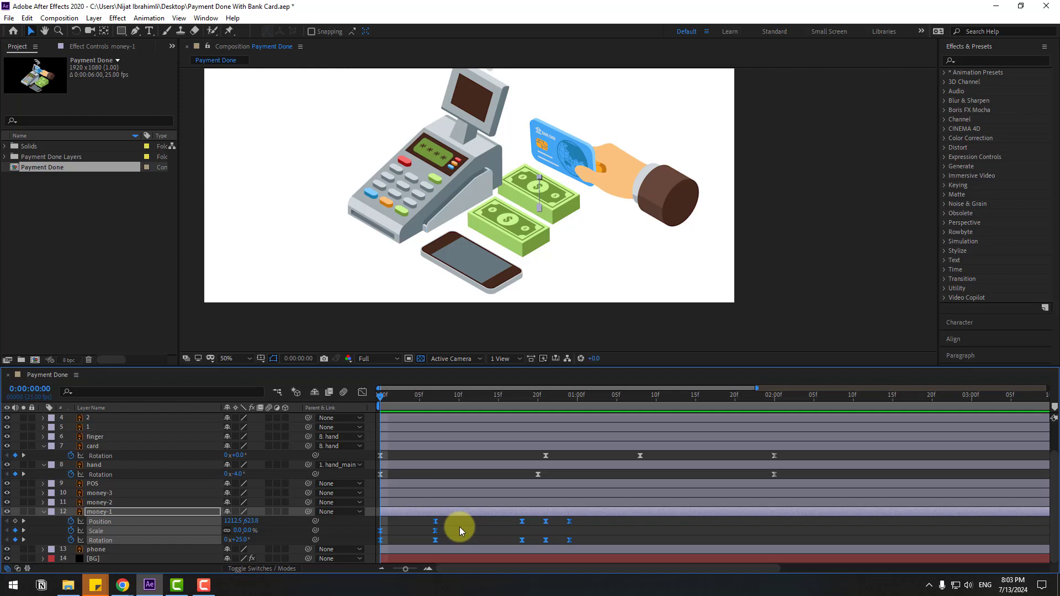
Step: Show money-2's Position keyframes and raise the stack higher at frame 24
left_click(43, 512)
left_click(109, 531)
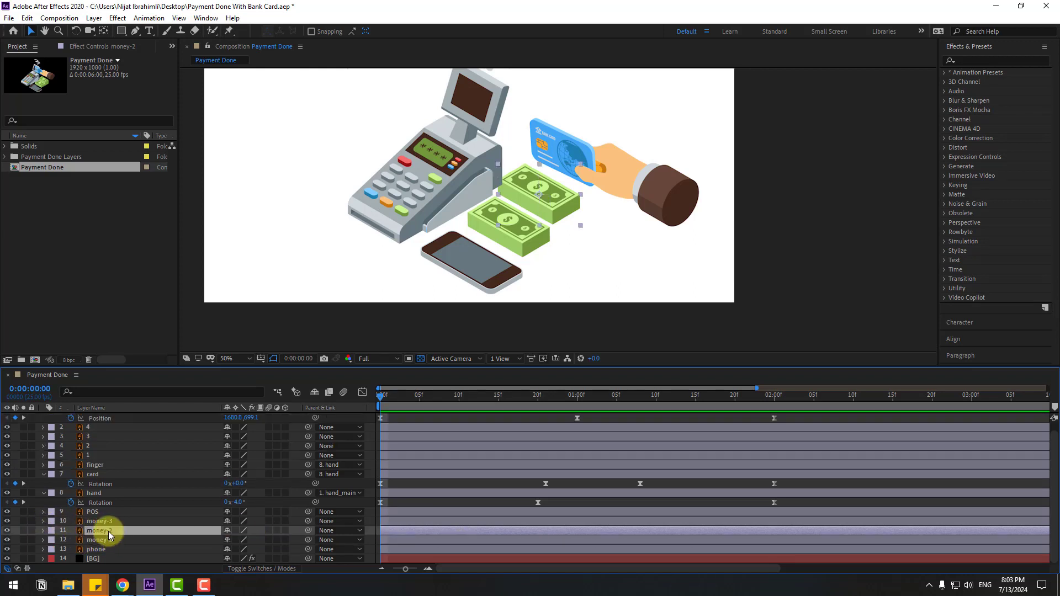
key("Return")
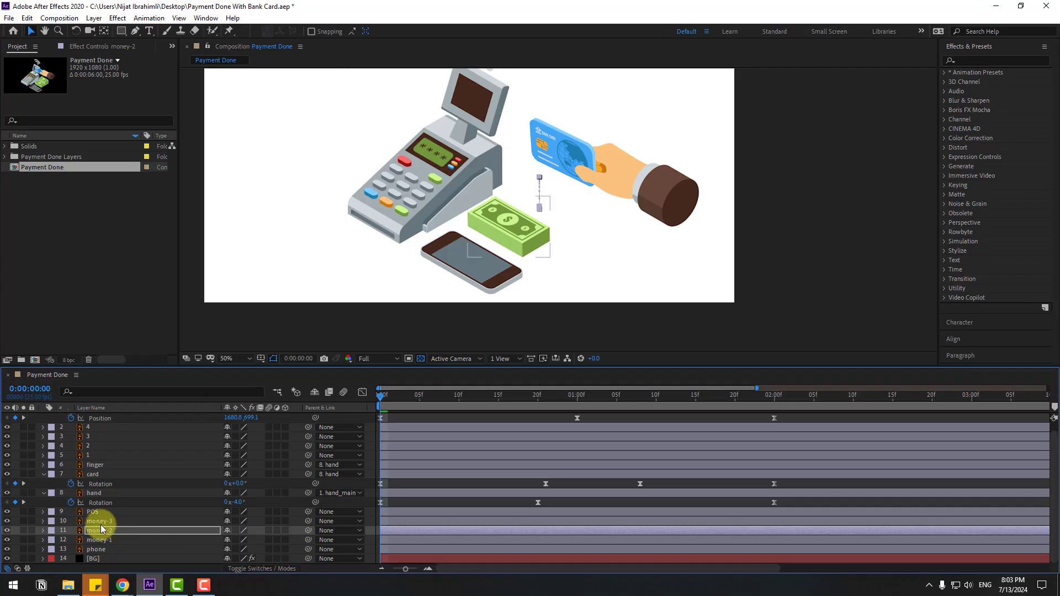
key("p")
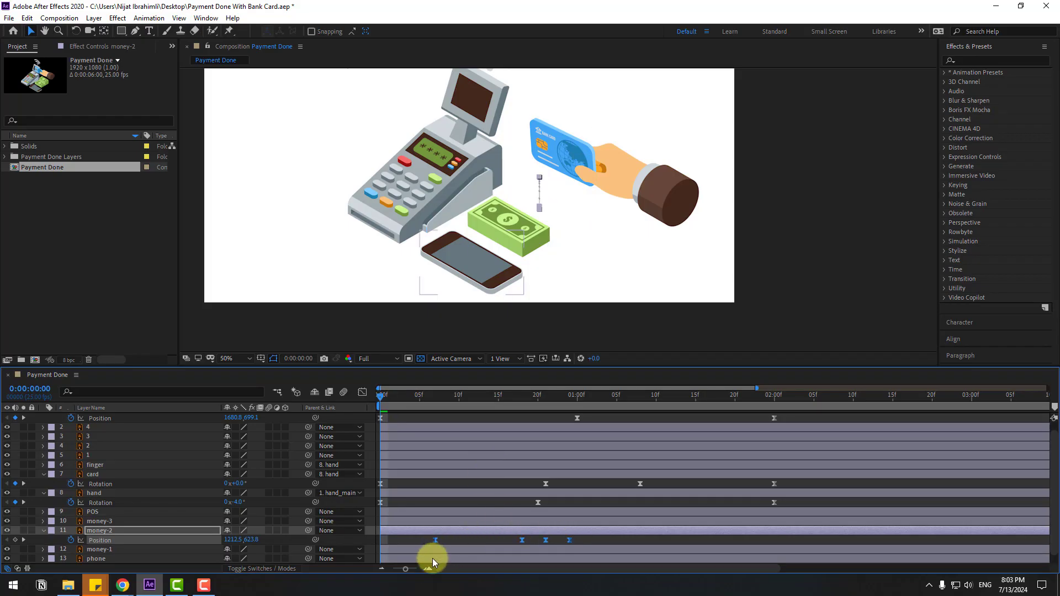
left_click_drag(425, 406, 571, 405)
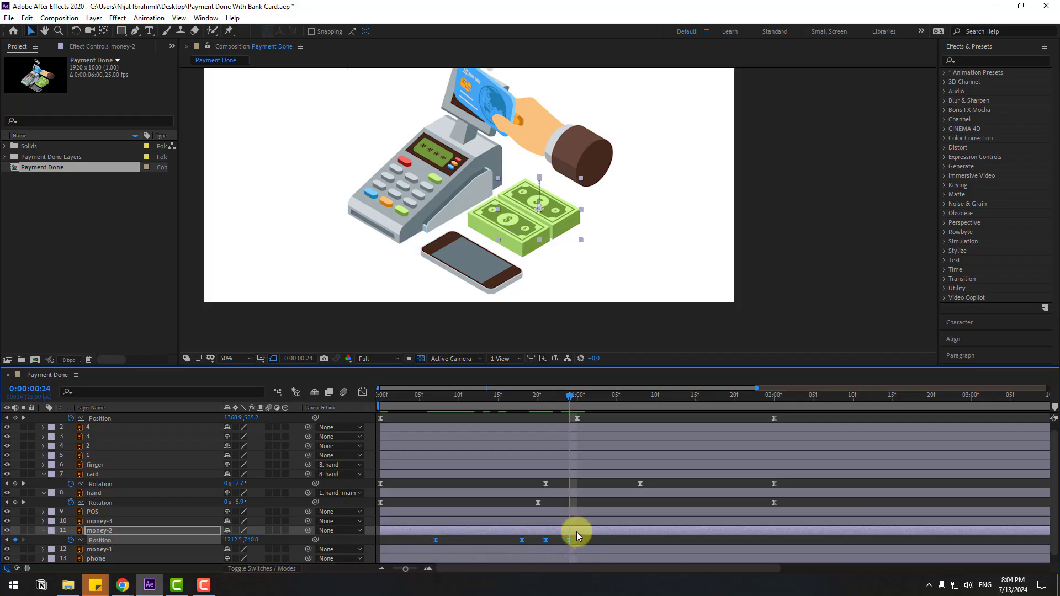
left_click_drag(252, 540, 222, 539)
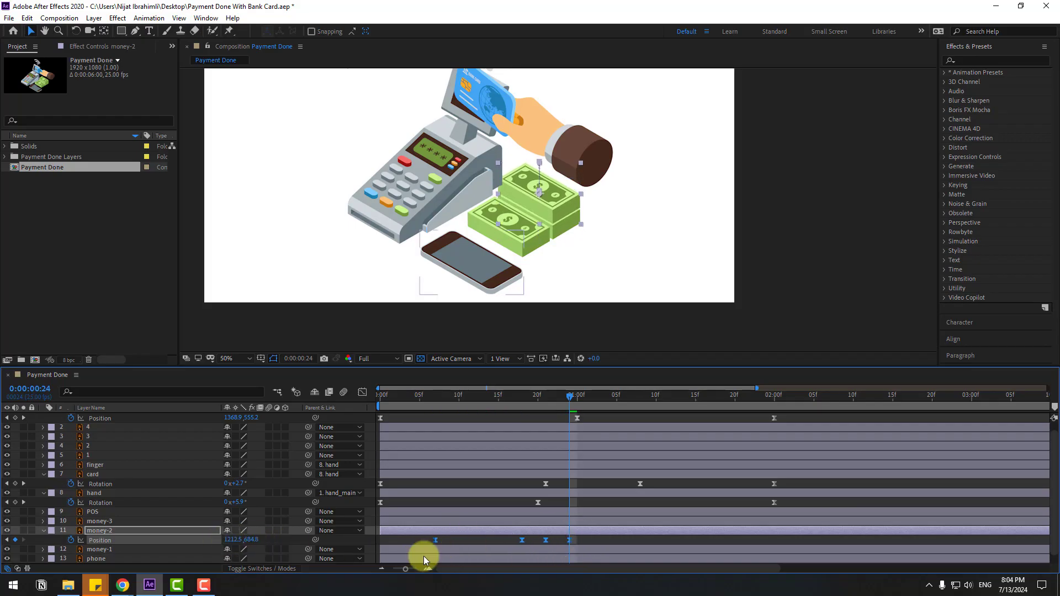
Step: Shift money-2's layer and keyframes a few frames later, then select money-3
left_click(95, 530)
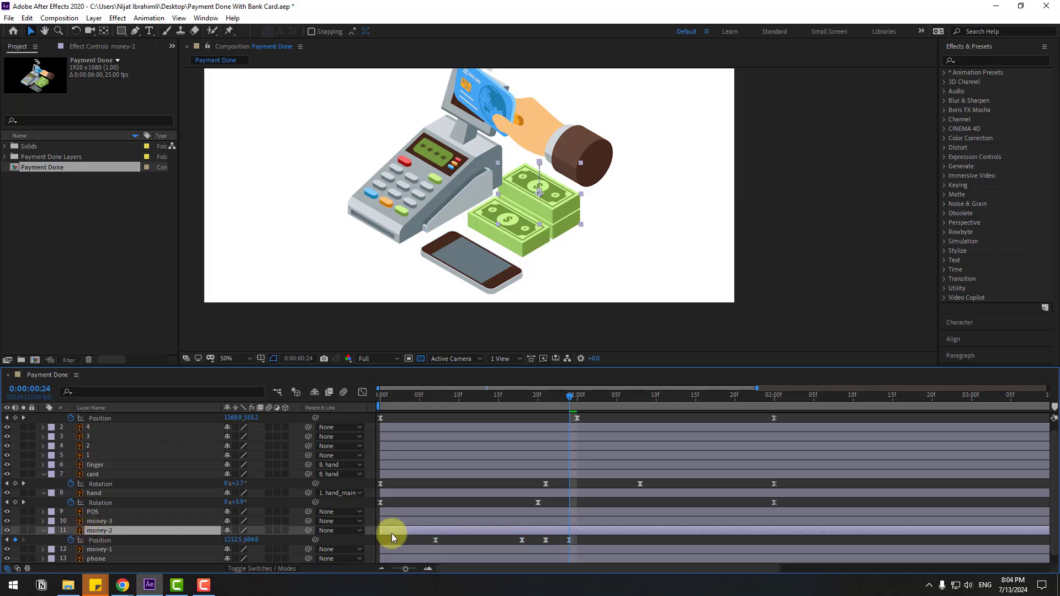
left_click_drag(392, 533, 422, 540)
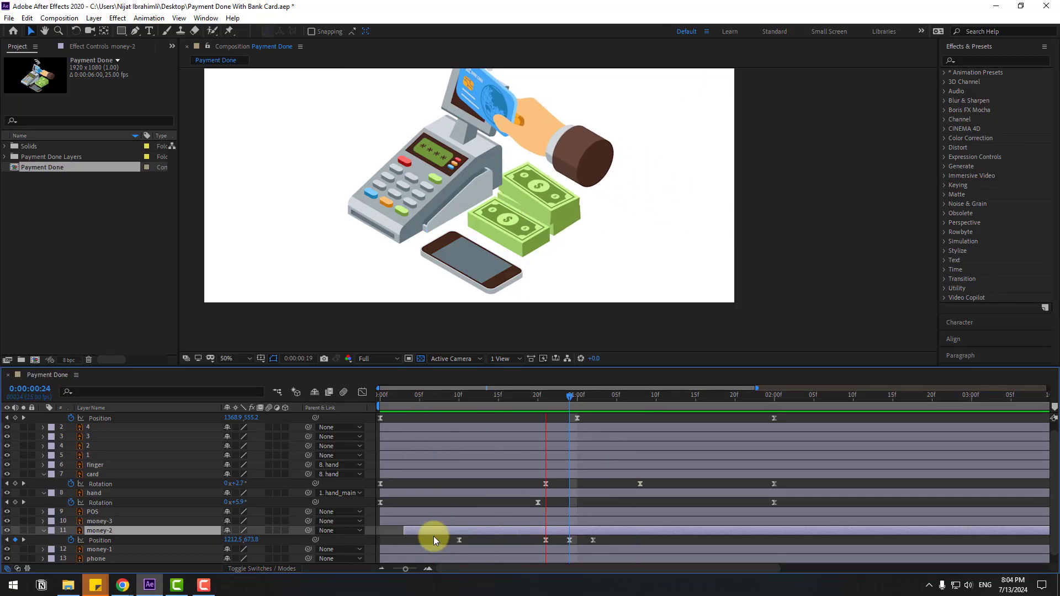
key("space")
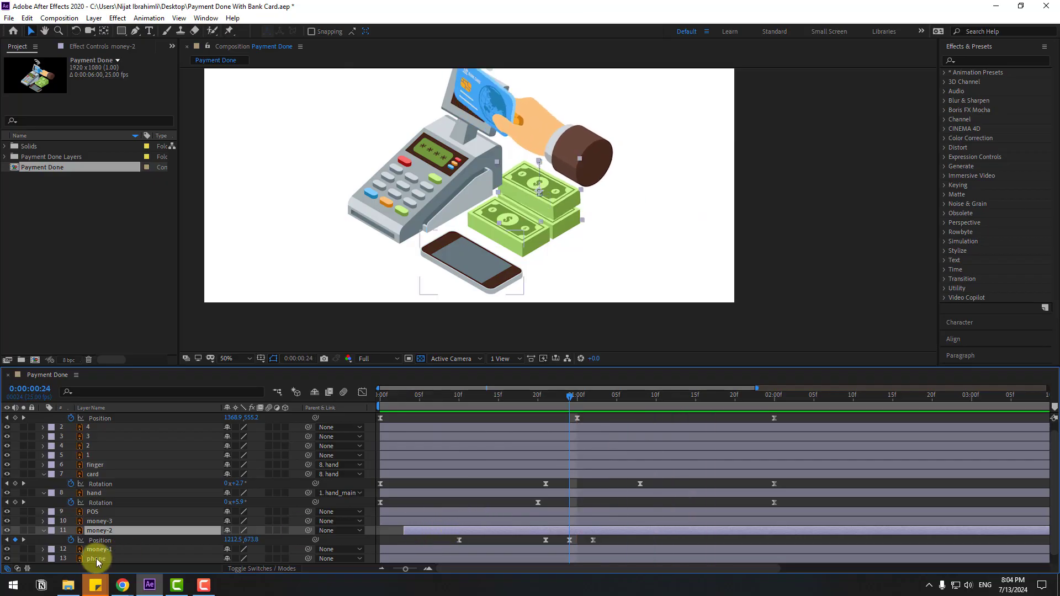
left_click(107, 521)
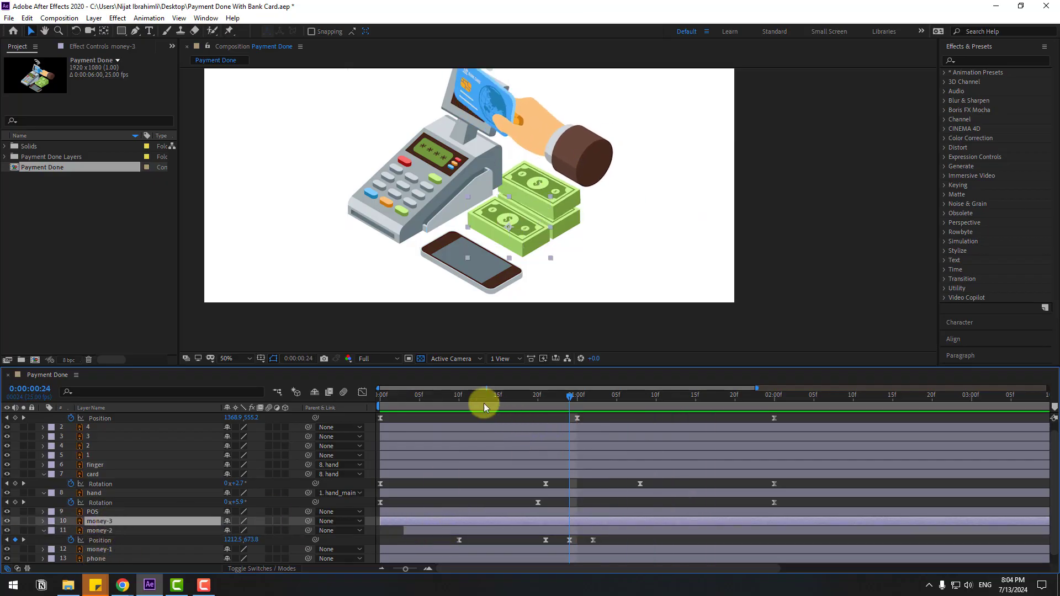
Step: Paste the Position keyframes onto money-3 and move its bills down-left at 1 second
left_click_drag(483, 403, 357, 425)
key("ctrl+v")
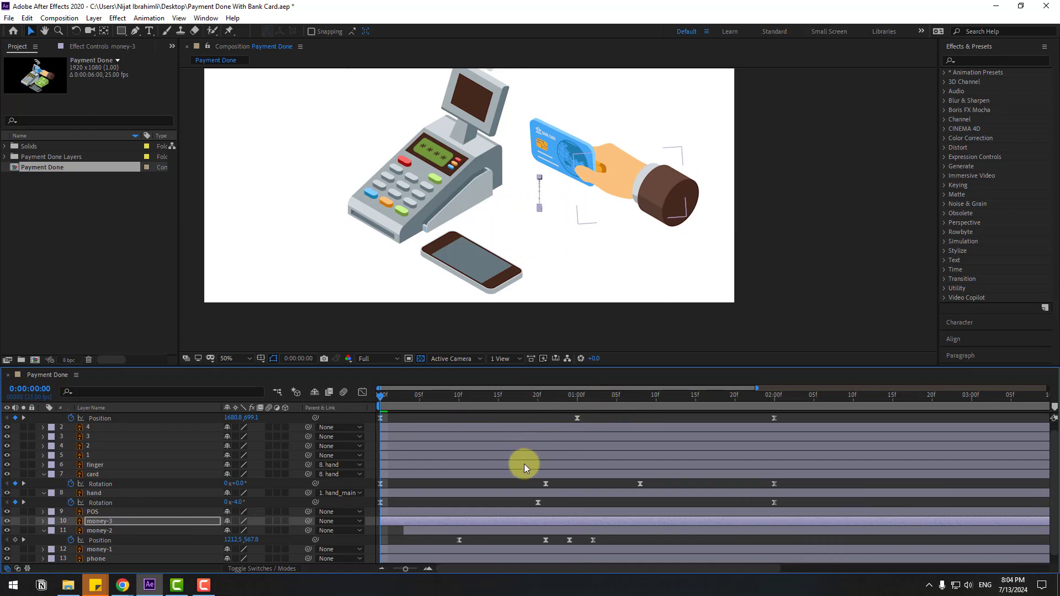
key("u")
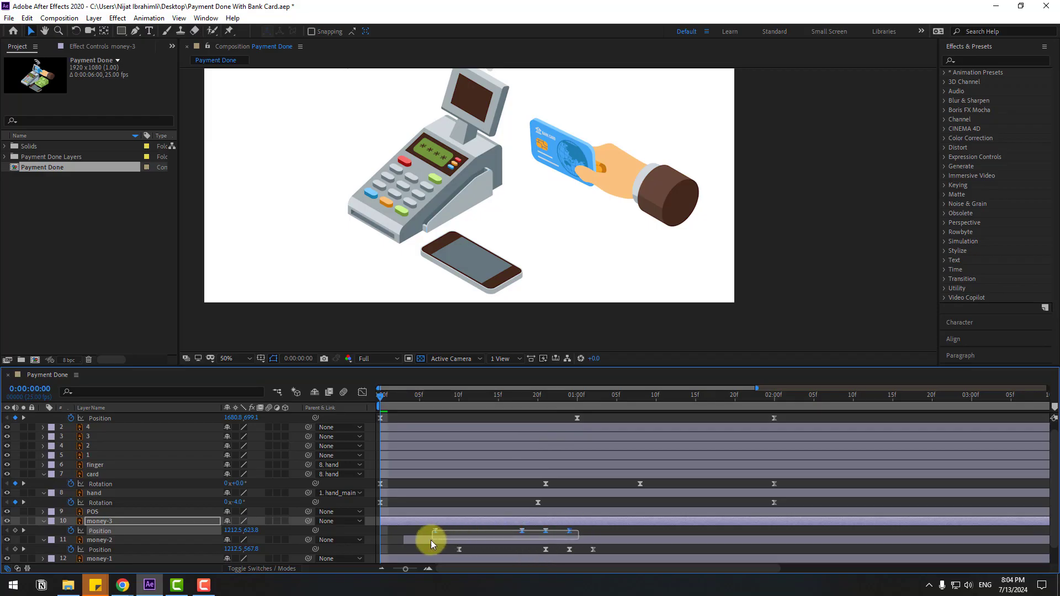
left_click_drag(430, 540, 431, 540)
left_click_drag(435, 409, 572, 404)
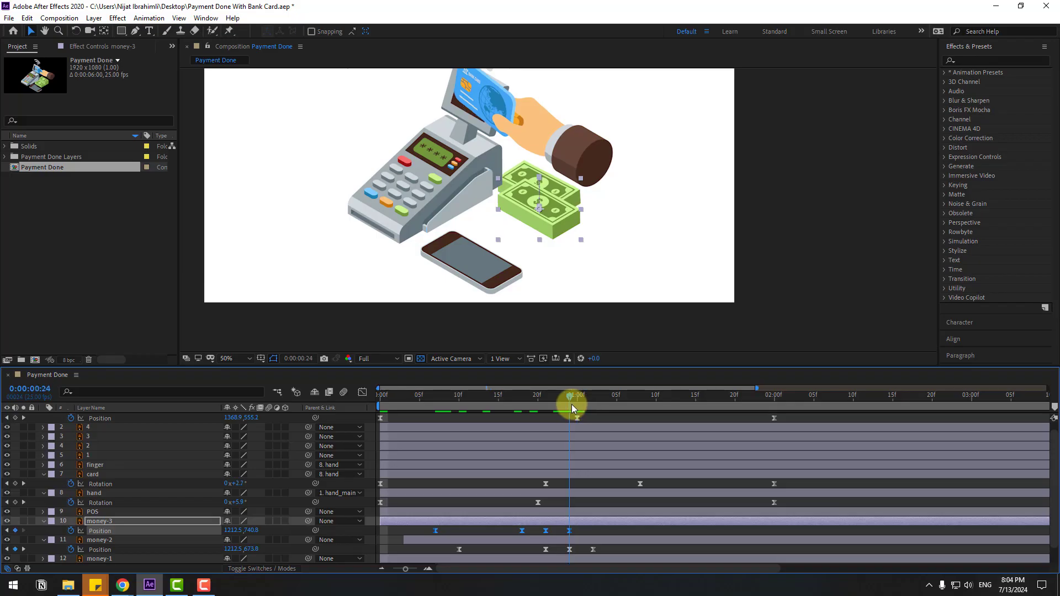
left_click_drag(549, 220, 518, 242)
Step: Preview, then shift money-3's layer and keyframes later than money-2
key("space")
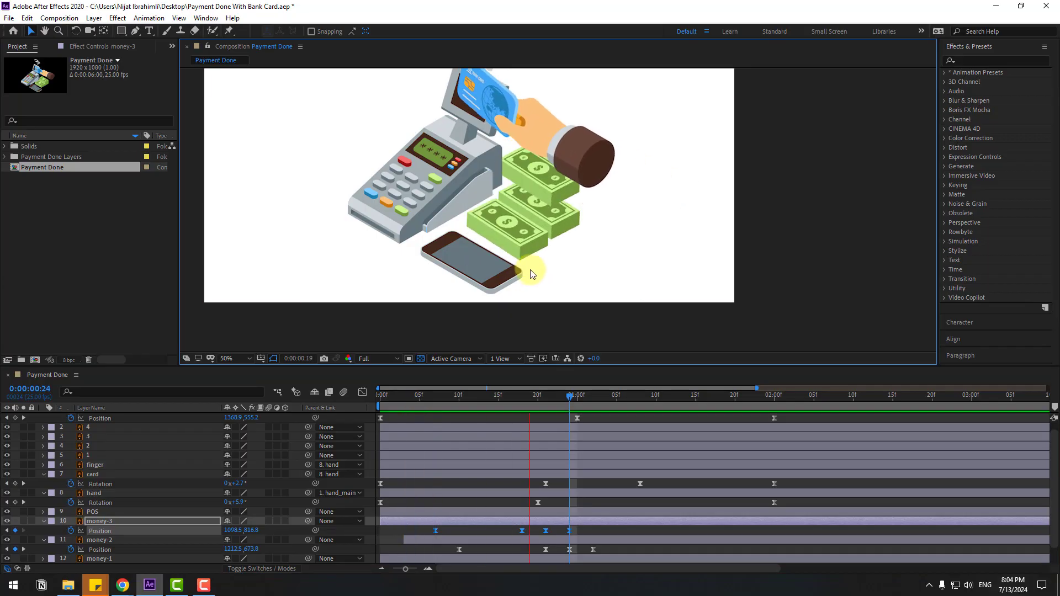
key("space")
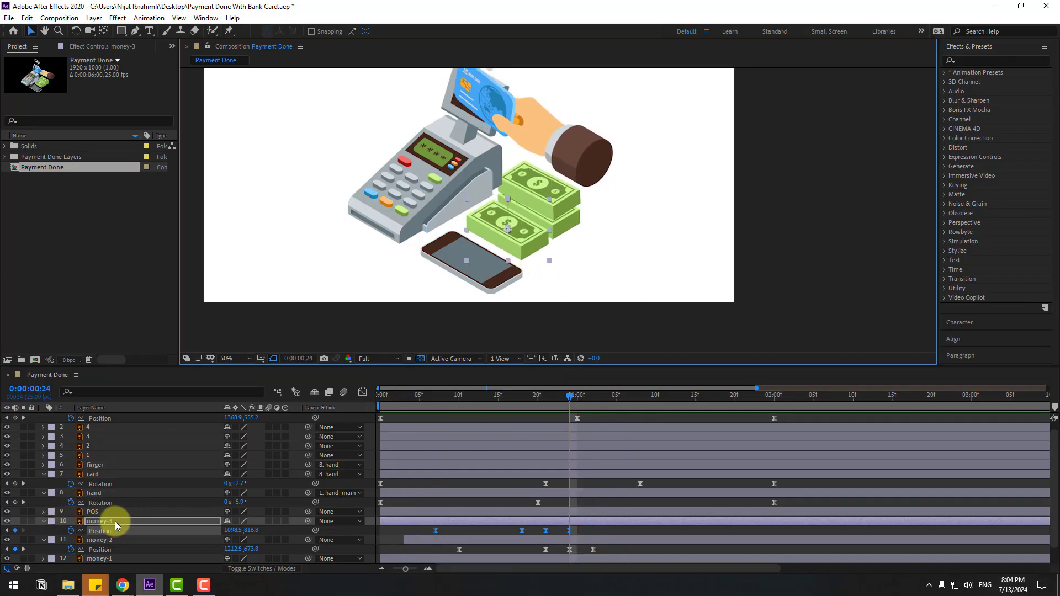
left_click_drag(409, 521, 461, 524)
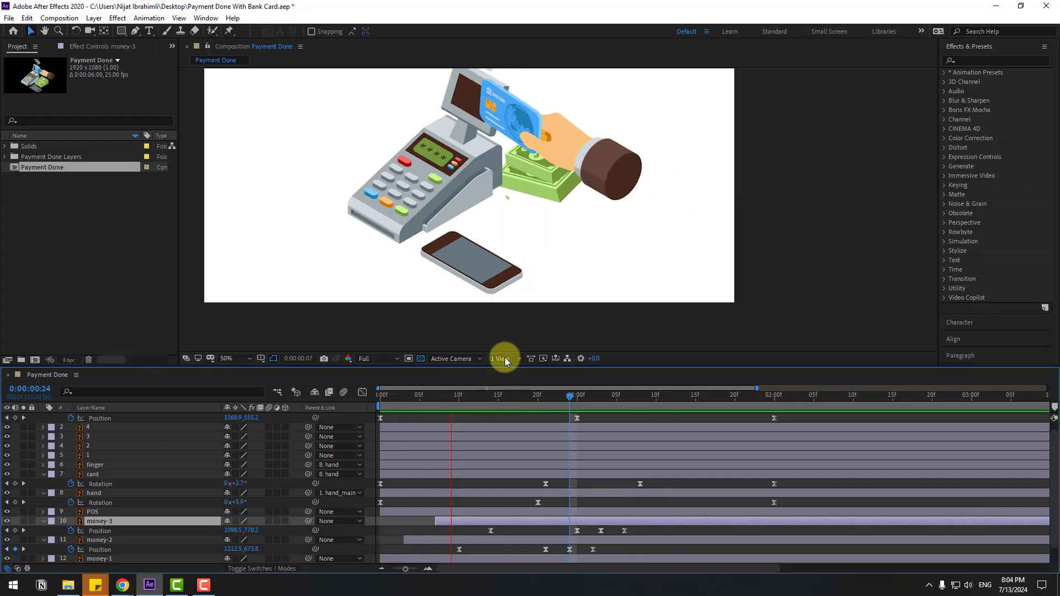
key("space")
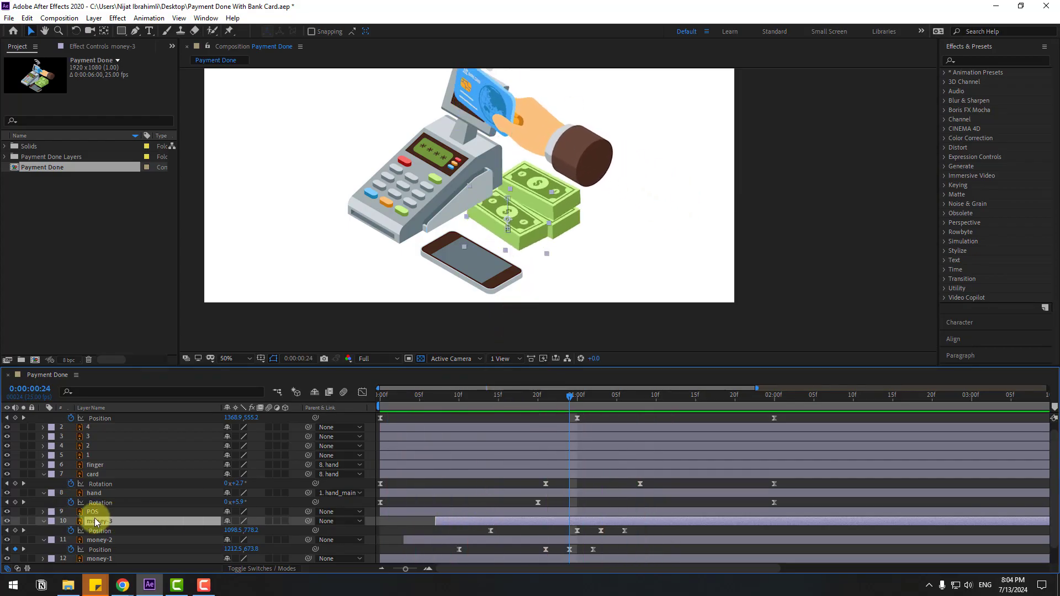
Step: Collapse the money layers' properties and select money-1 through money-3
left_click(43, 521)
left_click(43, 531)
left_click(42, 540)
scroll(41, 538, "down", 2)
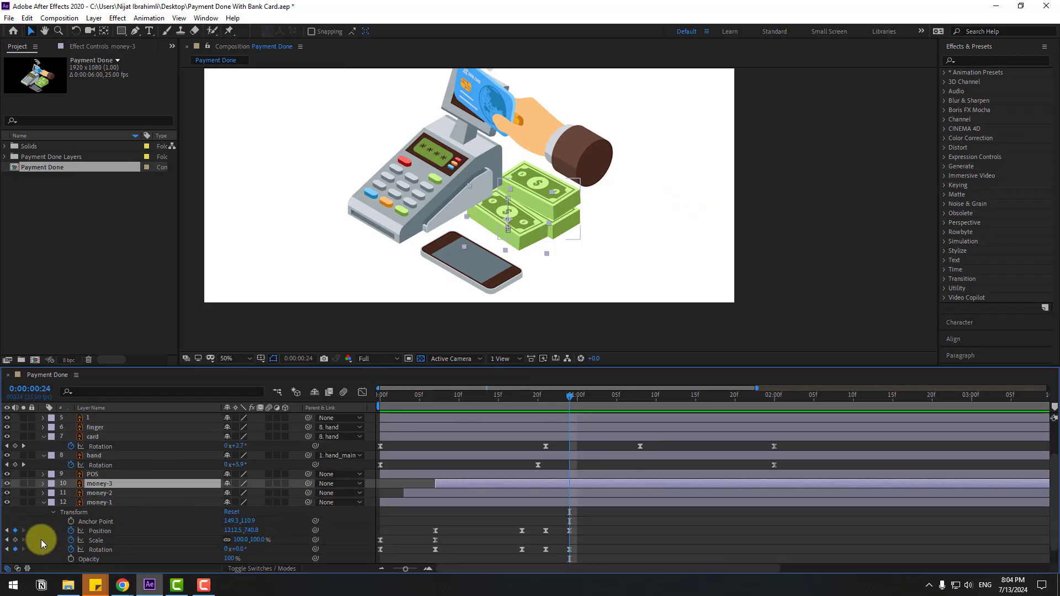
left_click(43, 502)
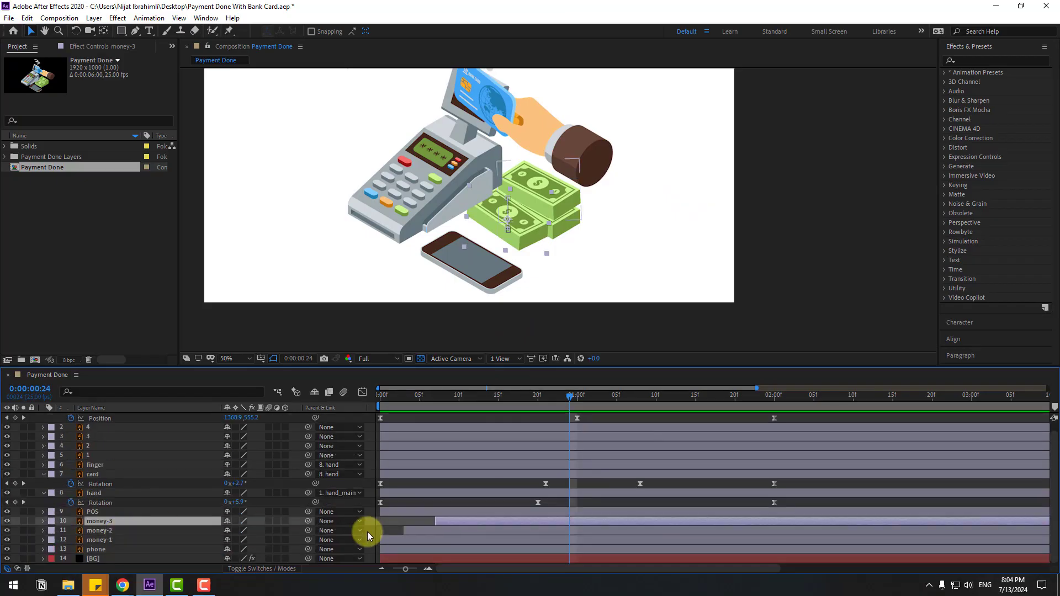
left_click(104, 531, "ctrl")
left_click(142, 541, "ctrl")
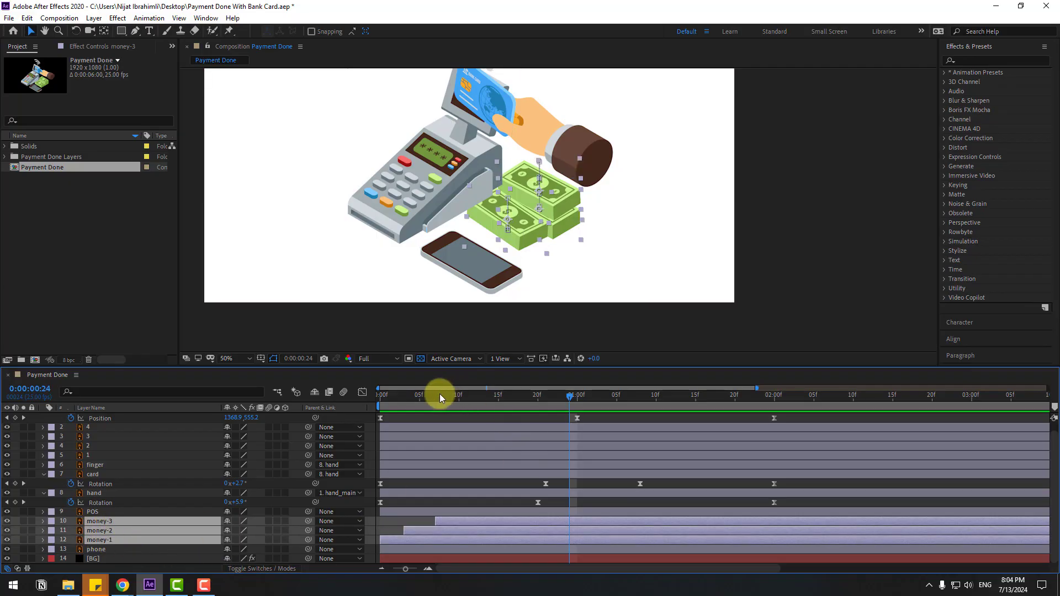
Step: Slide all three money layers to start after the card tap, around 1s 7f, and preview
left_click_drag(439, 393, 680, 387)
left_click_drag(443, 528, 722, 522)
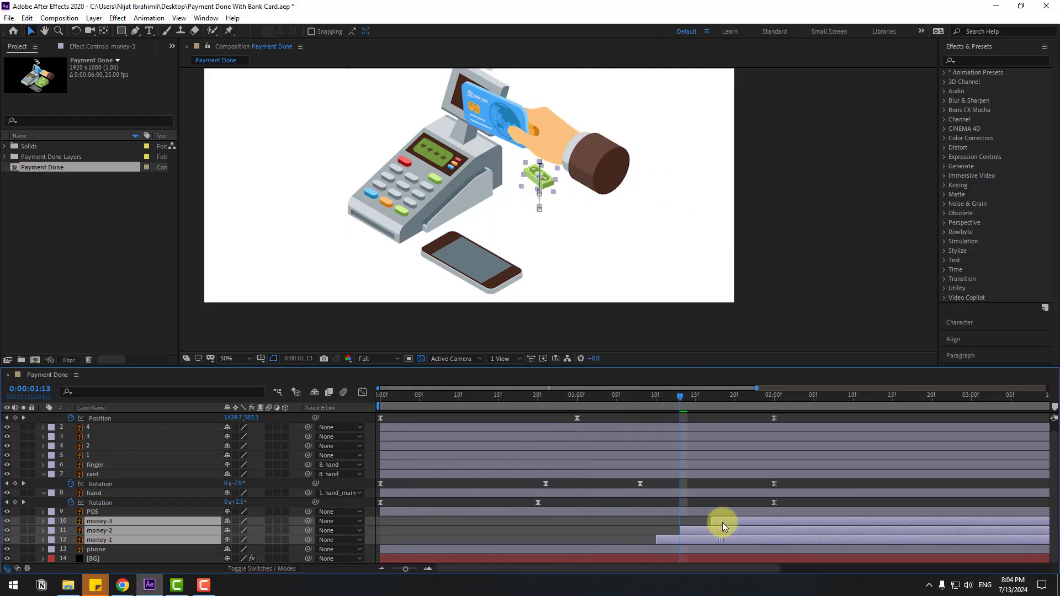
key("minus")
key("minus")
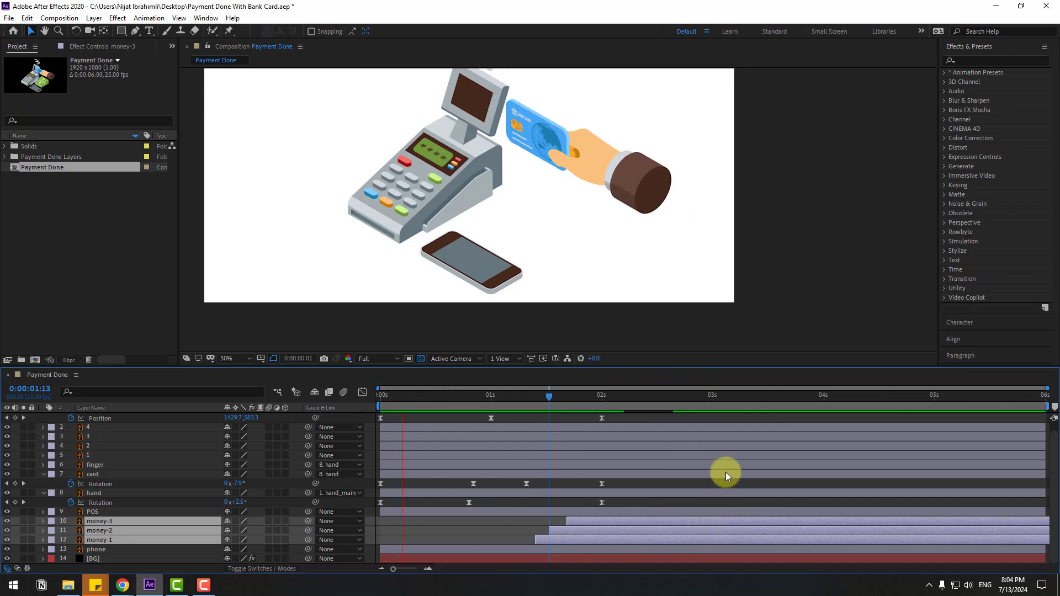
key("shift+slash")
key("space")
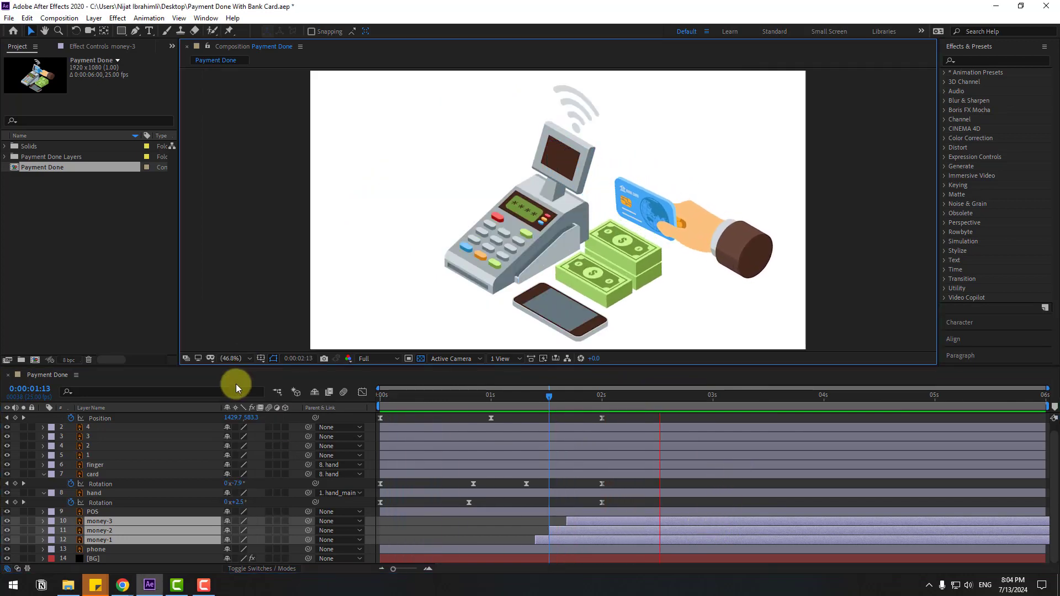
key("space")
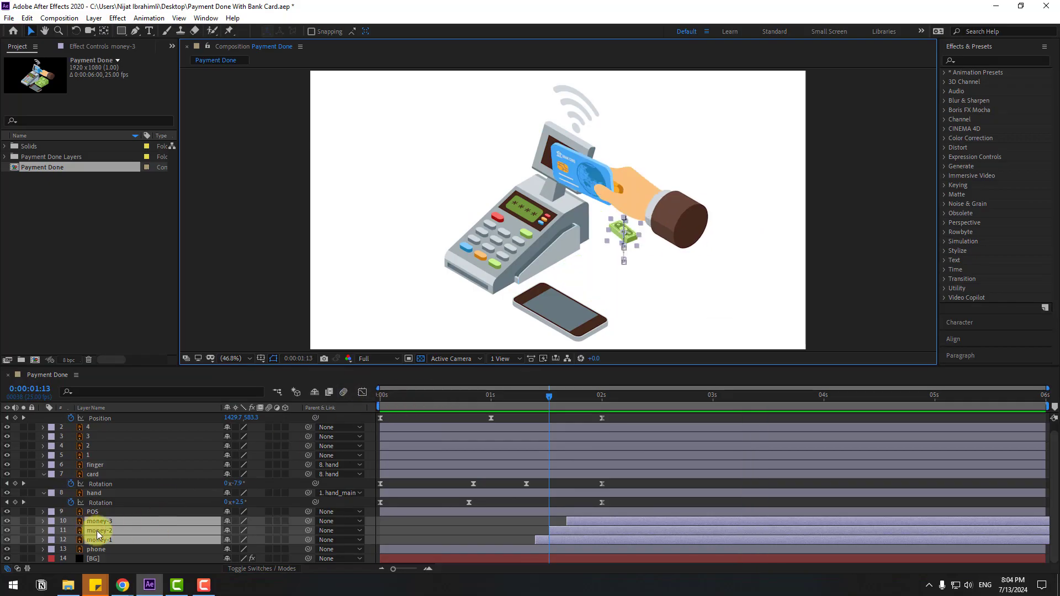
Step: Move the money layers to the top of the layer stack and check when they appear
left_click_drag(101, 527, 136, 418)
key("space")
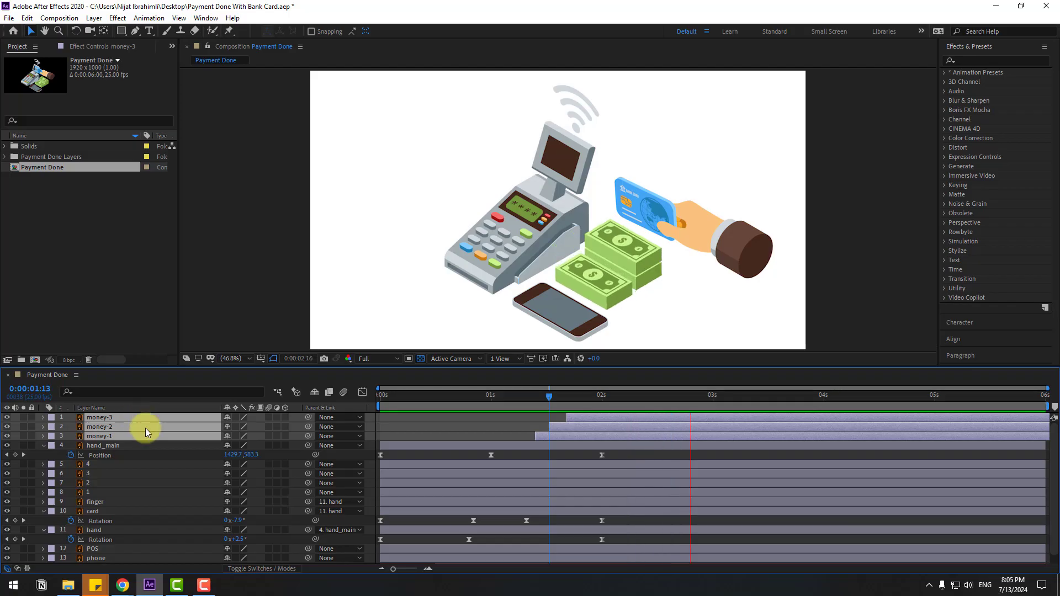
left_click_drag(550, 395, 343, 409)
Step: Add Position and Rotation keyframes for the phone at the one-second mark
left_click(578, 339)
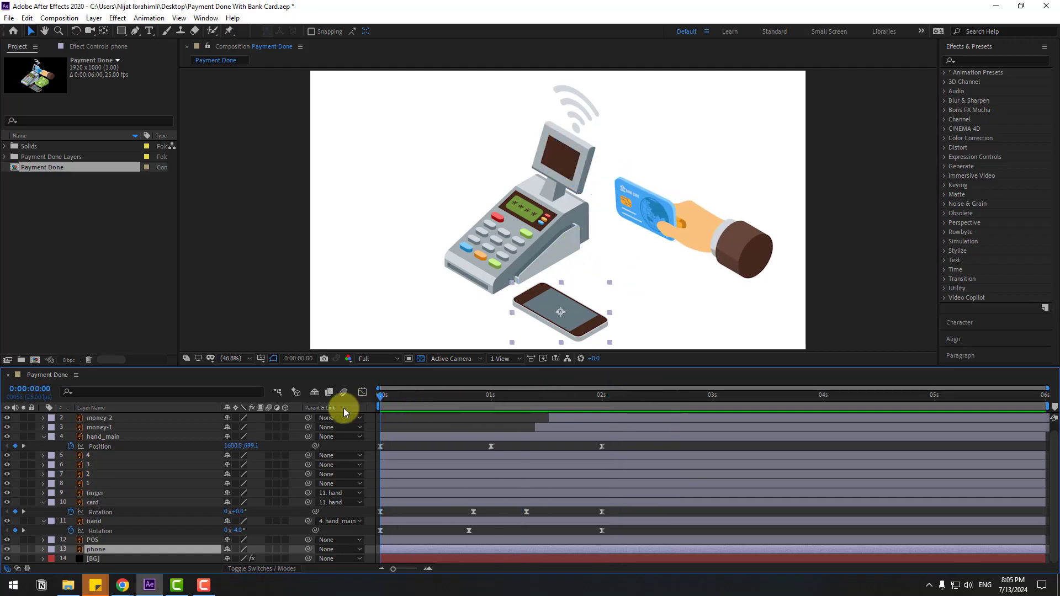
key("p")
scroll(340, 466, "down", 1)
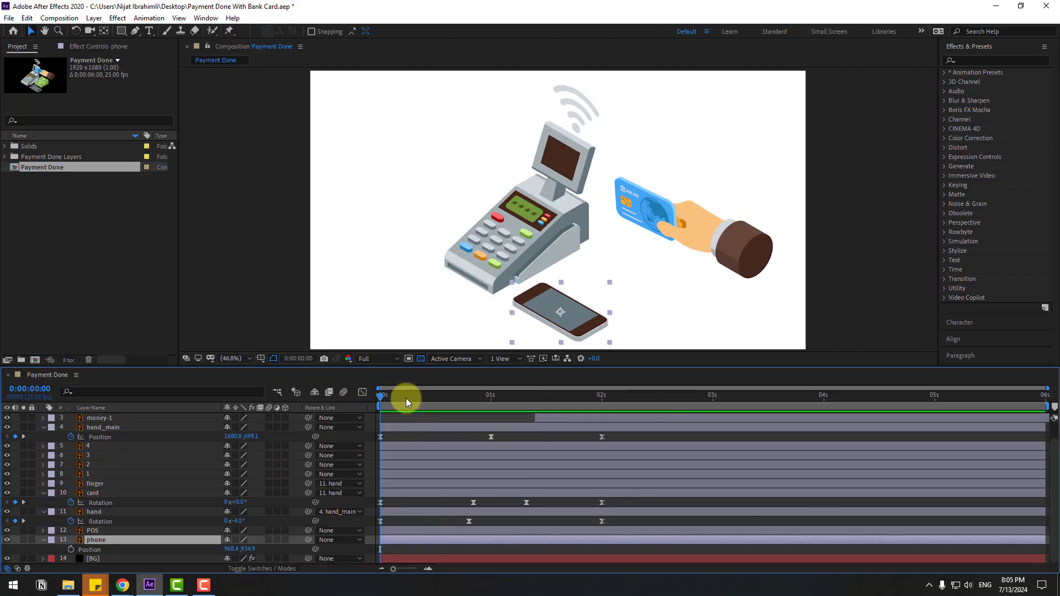
key("shift+r")
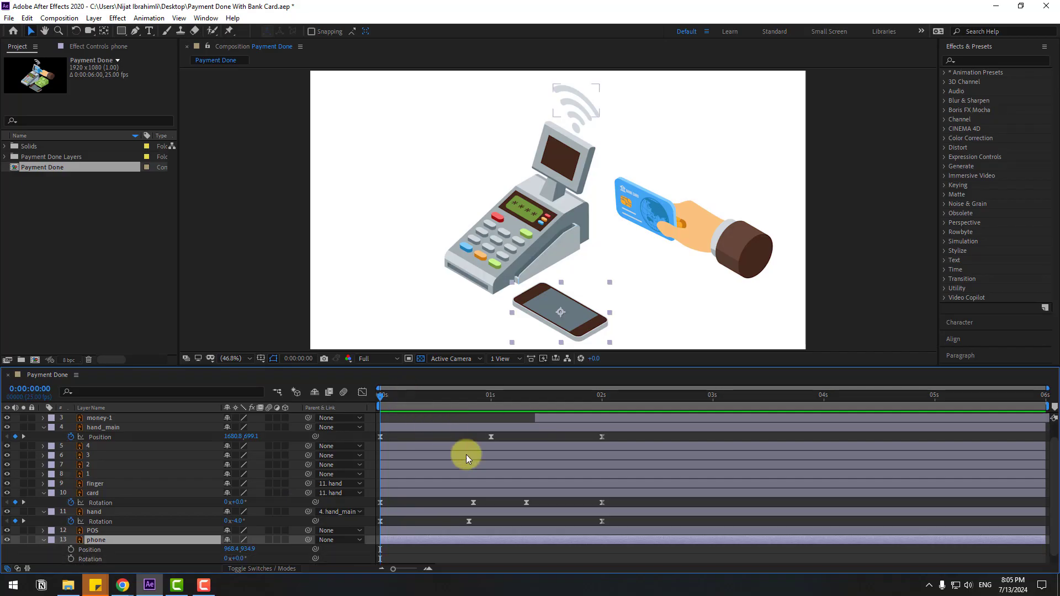
scroll(429, 466, "down", 1)
left_click_drag(405, 401, 490, 402)
left_click(71, 540)
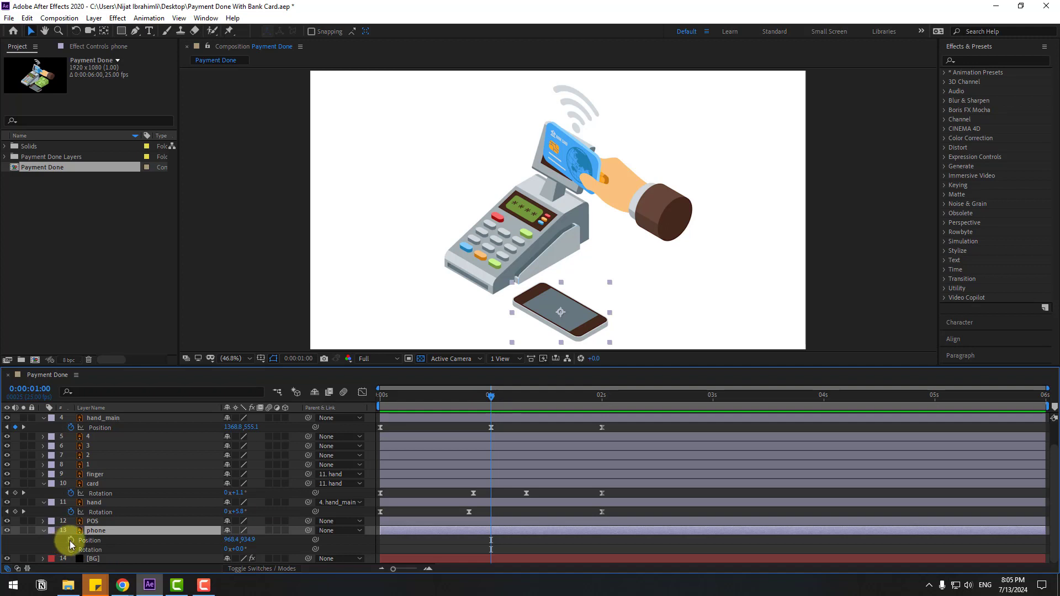
left_click(71, 549)
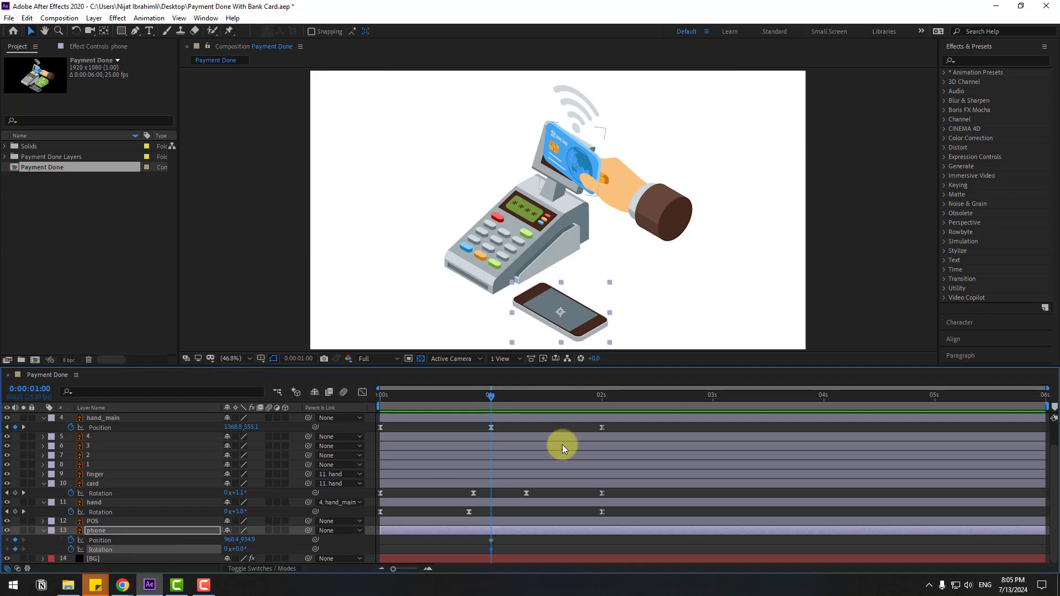
Step: Tilt the phone to -55° at the first frame
left_click_drag(486, 399, 377, 403)
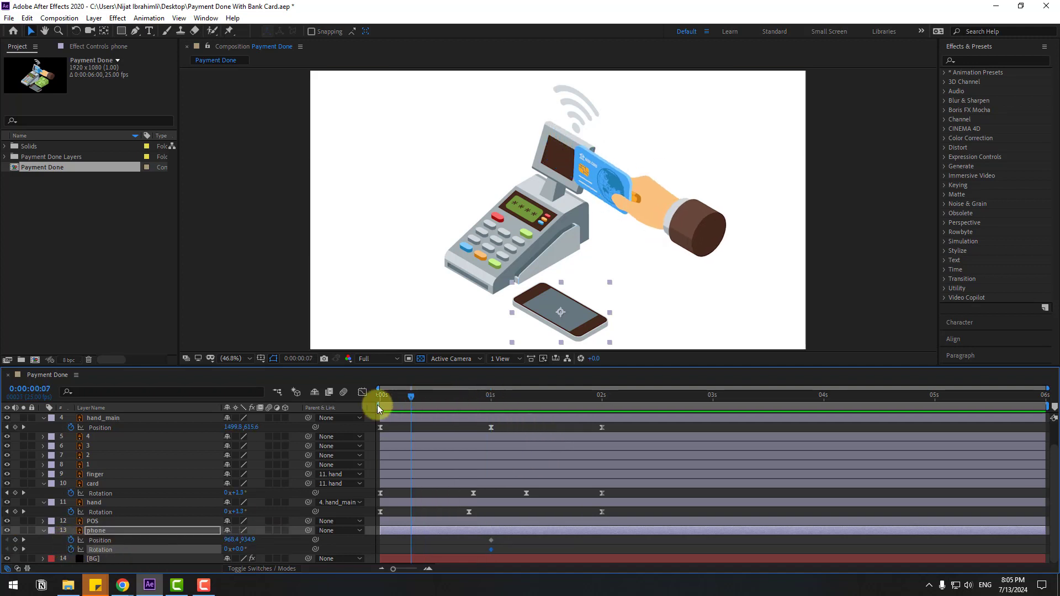
left_click(276, 549)
left_click_drag(241, 554, 449, 492)
left_click_drag(233, 553, 220, 551)
Step: Easy Ease the phone's keyframes and lengthen the first key's ease out in the speed graph
left_click_drag(502, 538, 380, 551)
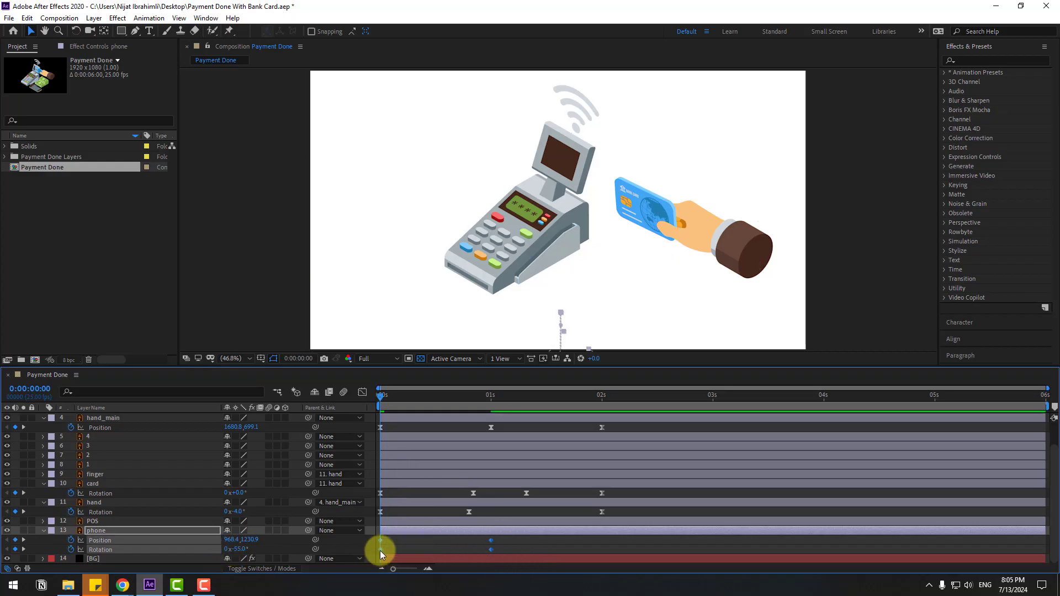
right_click(380, 550)
mouse_move(386, 543)
left_click(588, 469)
left_click(365, 392)
left_click(419, 515)
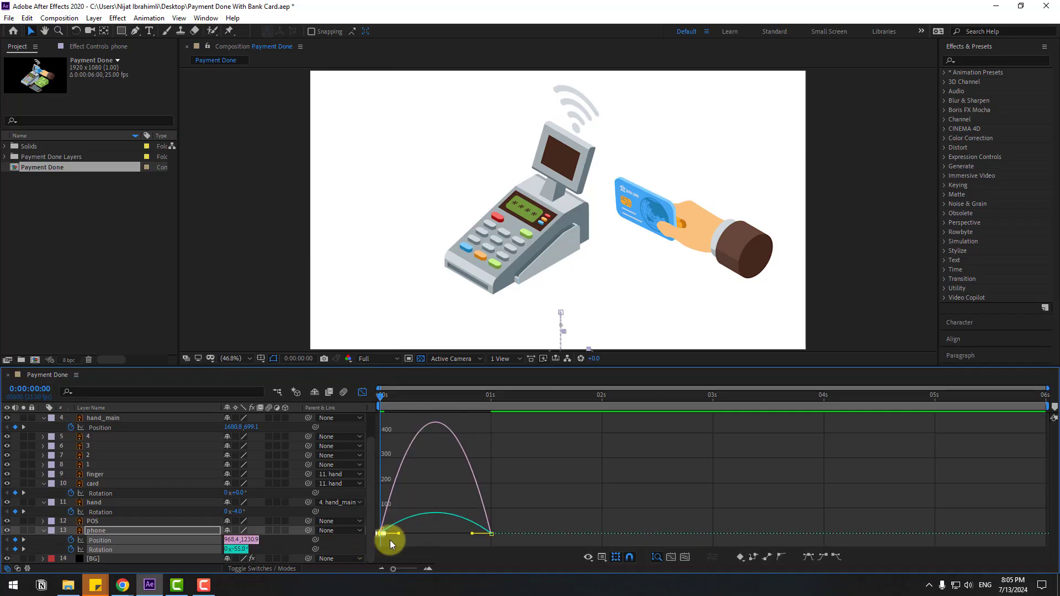
left_click_drag(397, 535, 415, 535)
key("space")
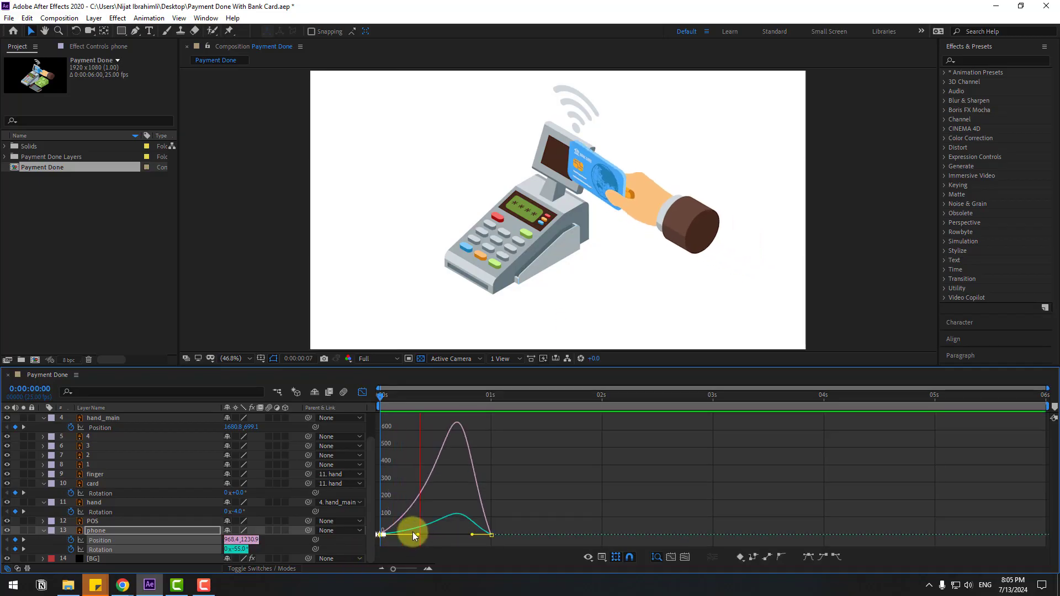
key("space")
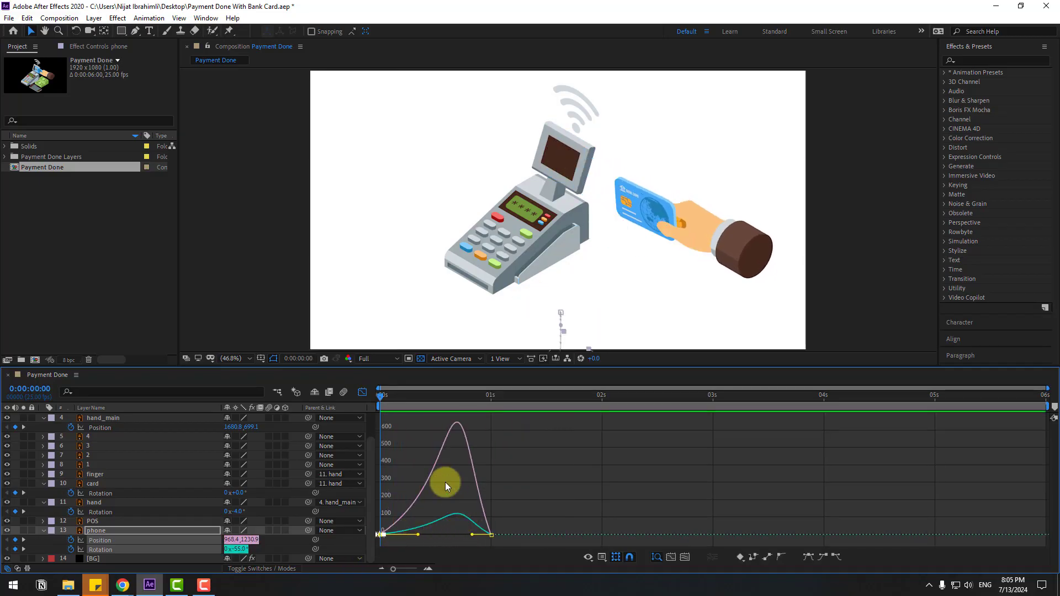
Step: Shift the phone layer to start later, around 1.8 seconds
left_click(363, 392)
left_click(422, 551)
left_click(101, 532)
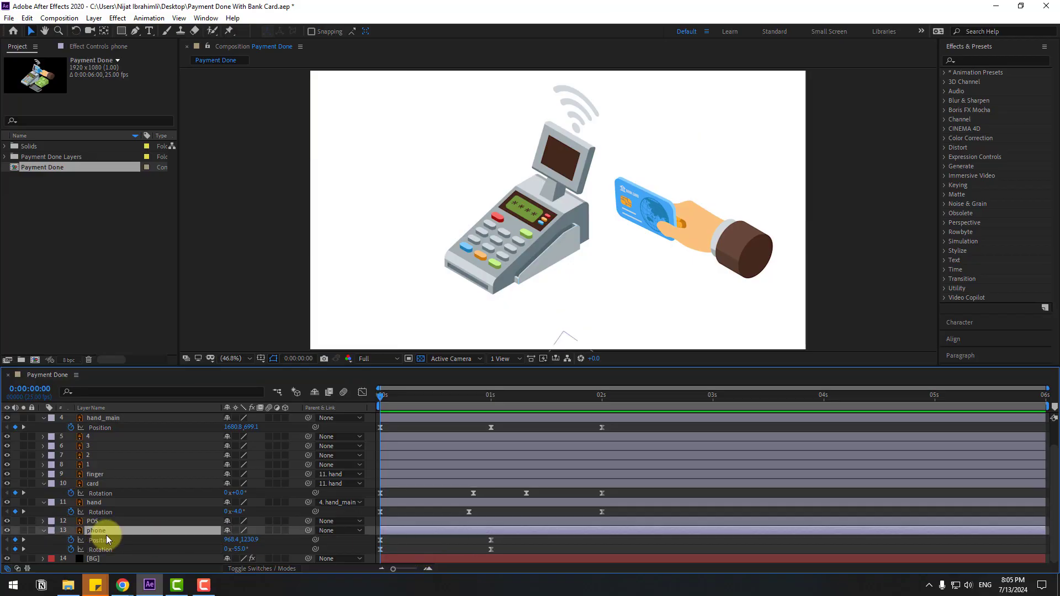
left_click_drag(424, 398, 548, 398)
left_click_drag(420, 531, 619, 530)
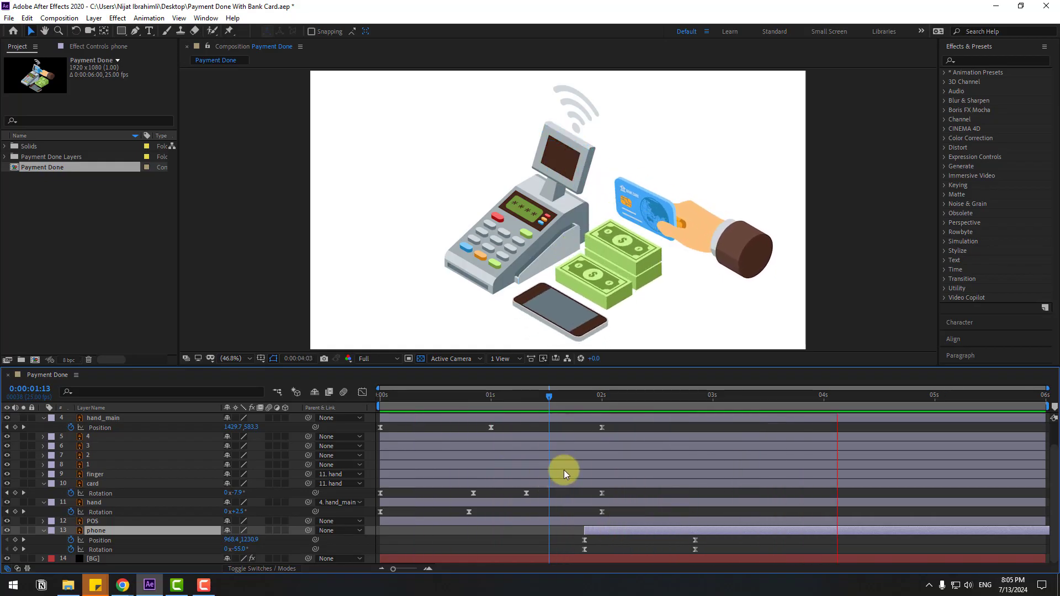
key("space")
Step: Select wave layers 1–4 and pre-compose them into a precomp named lines_NFC
left_click_drag(539, 395, 455, 394)
left_click(576, 93)
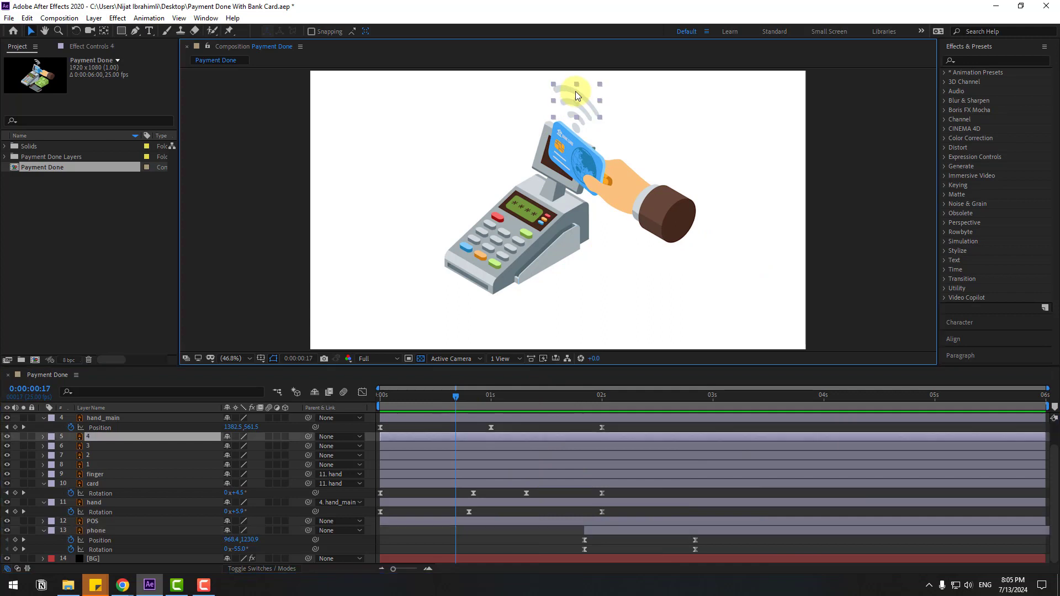
scroll(160, 436, "up", 2)
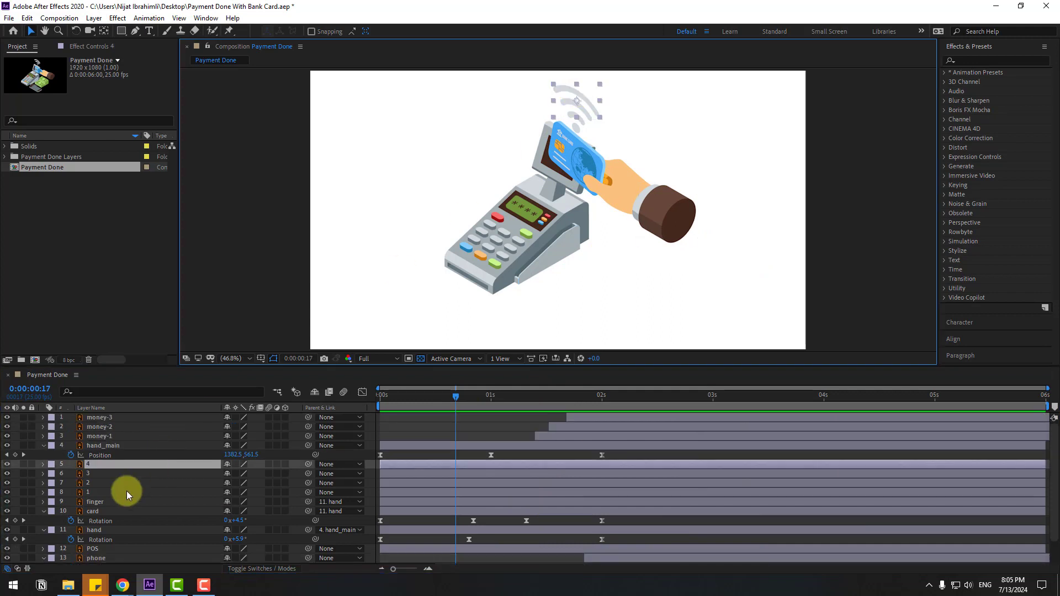
left_click(91, 491)
left_click(91, 483, "shift")
left_click(94, 473, "shift")
left_click(97, 465, "shift")
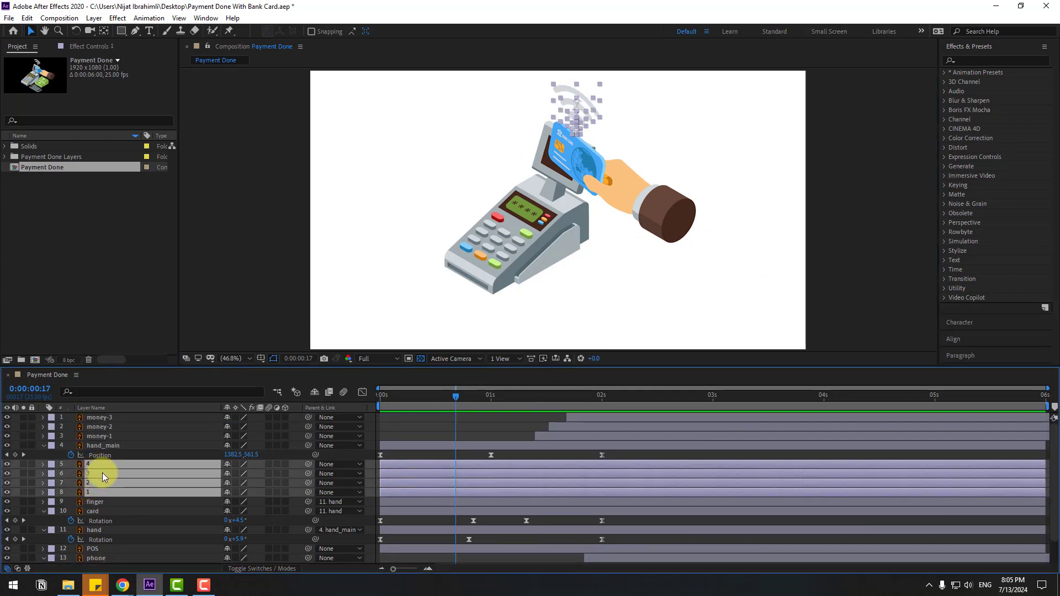
right_click(86, 477)
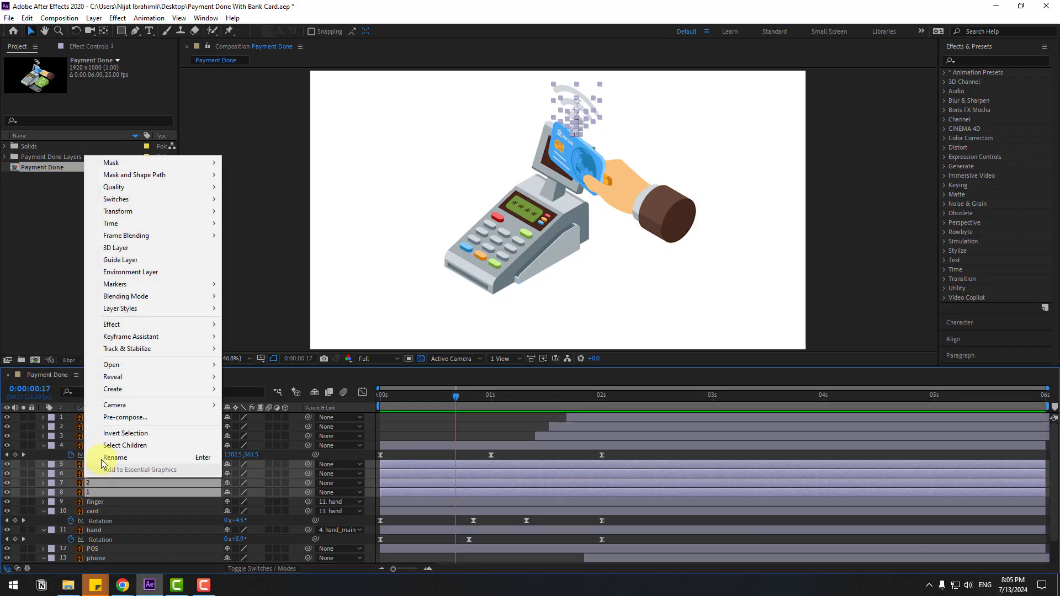
left_click(130, 429)
type("lines_")
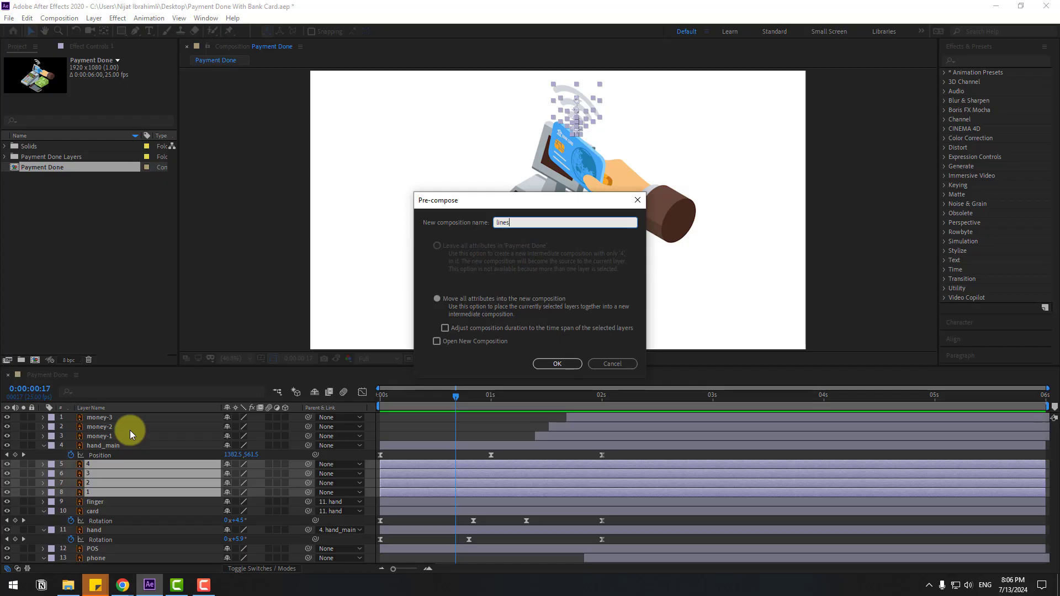
type("NFC")
left_click(550, 362)
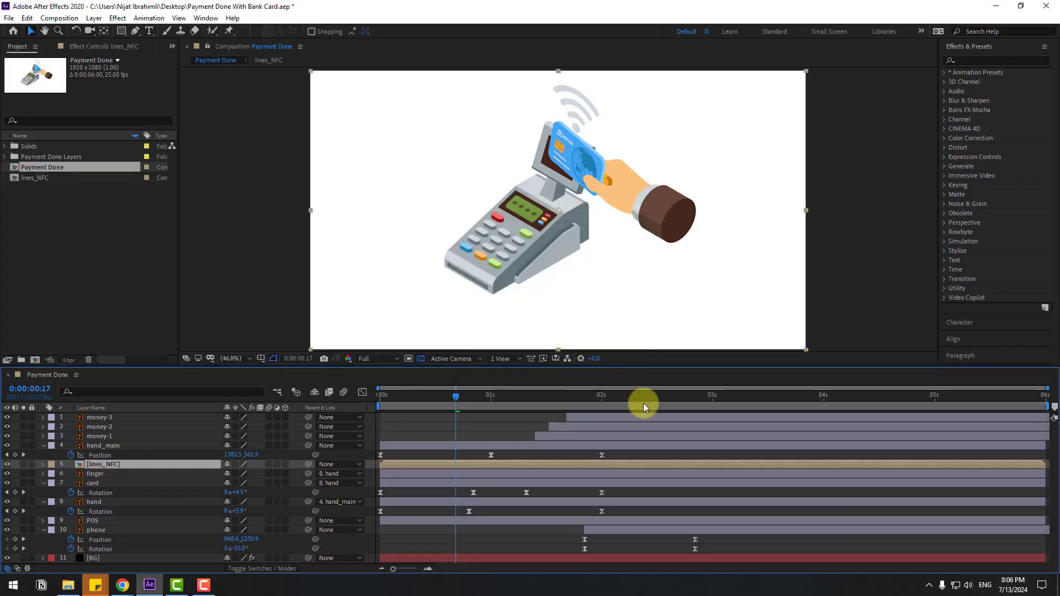
Step: Open lines_NFC, show it on black instead of transparency, and return to frame 0
double_click(102, 463)
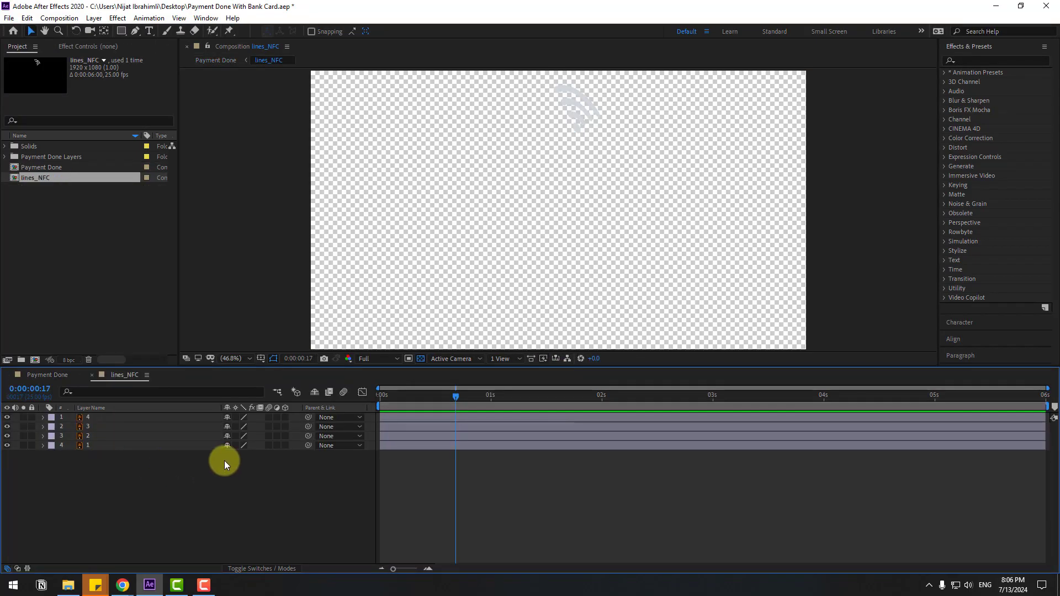
left_click(419, 358)
left_click_drag(453, 400, 335, 405)
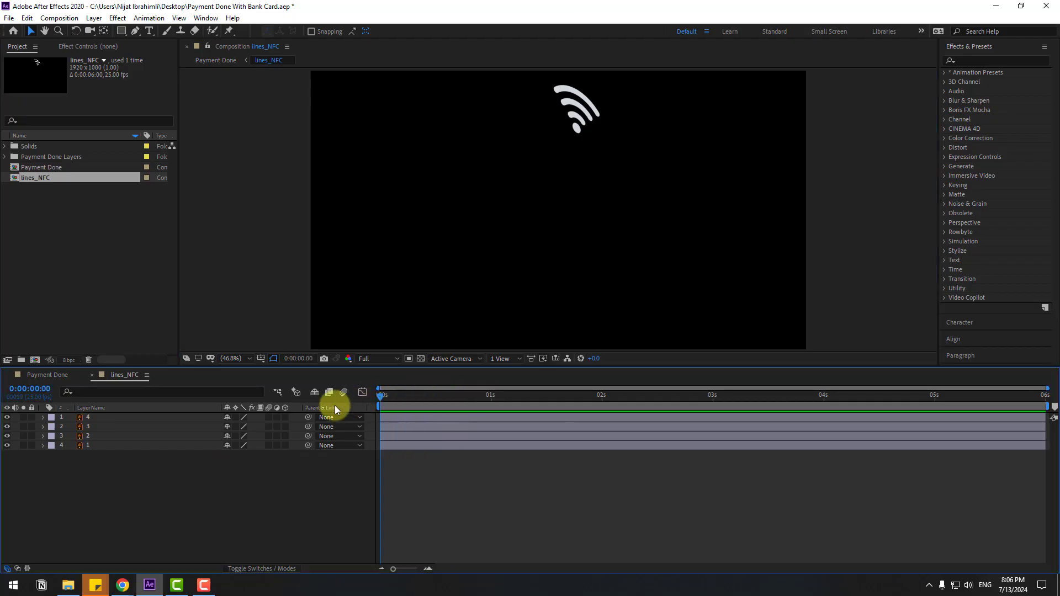
scroll(627, 283, "up", 5)
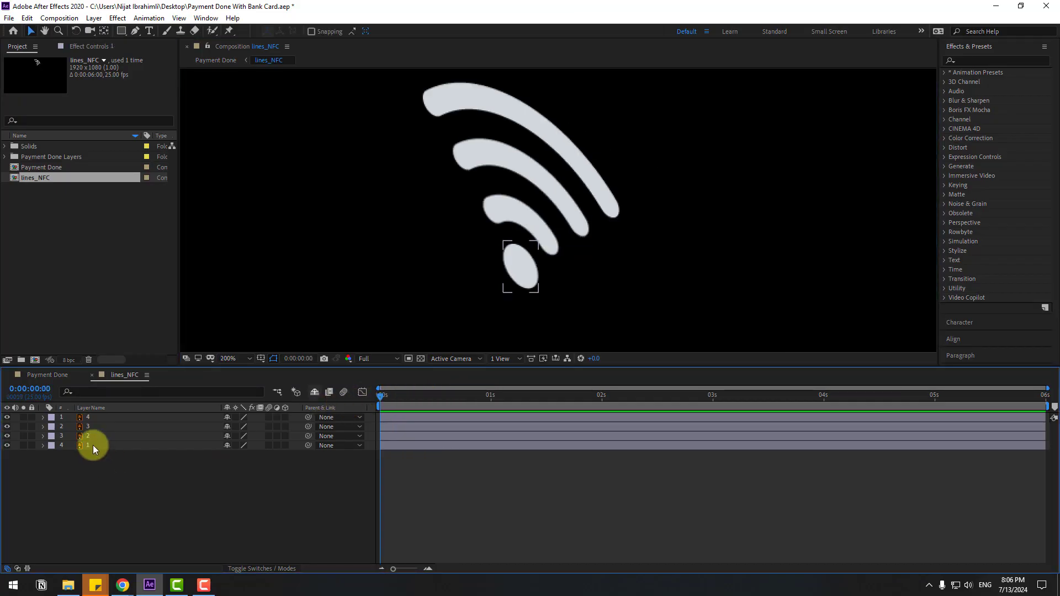
Step: Stagger the arc layers three frames apart, then select all four arcs
left_click(93, 445)
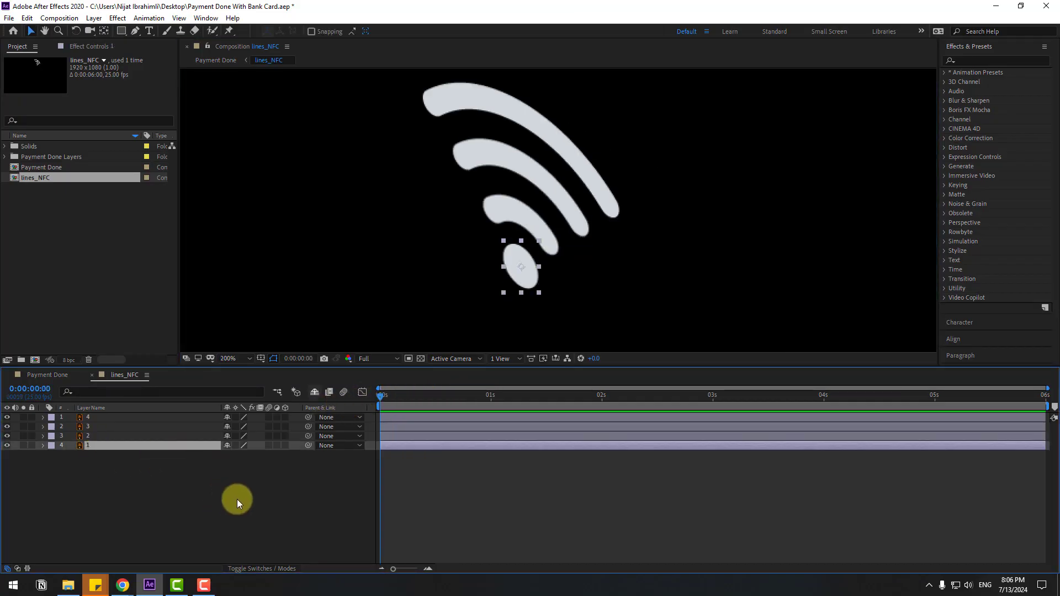
key("Page_Down")
key("Page_Down")
key("Page_Down")
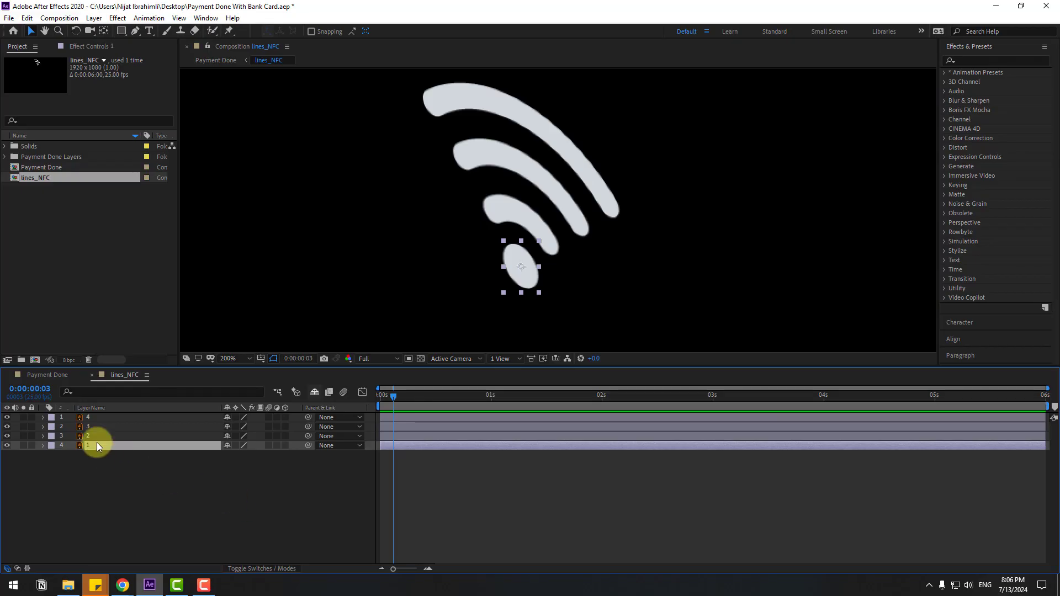
left_click(95, 436)
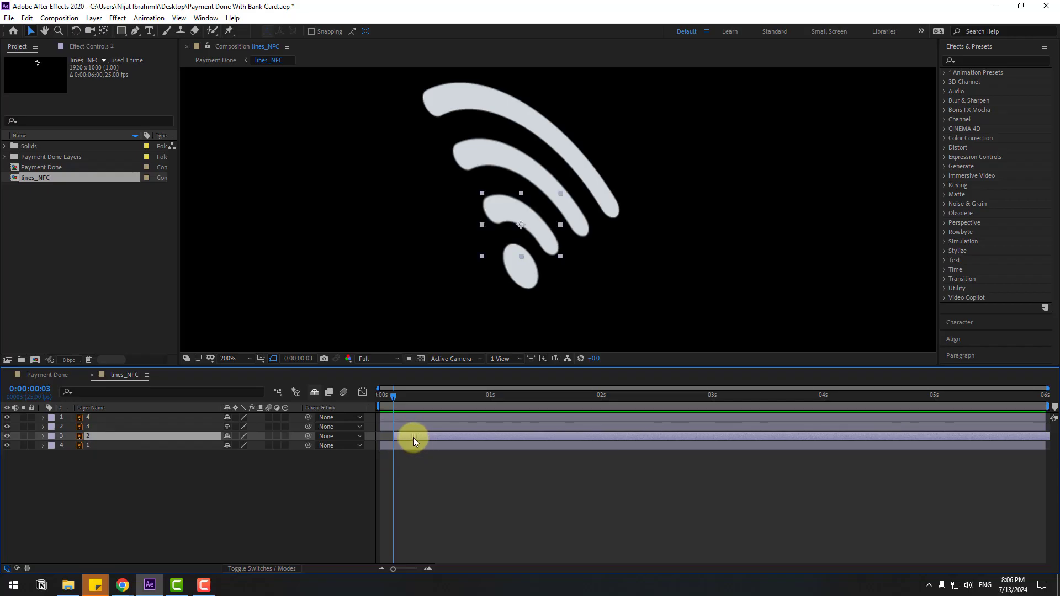
key("Page_Down")
key("Page_Down")
key("Page_Down")
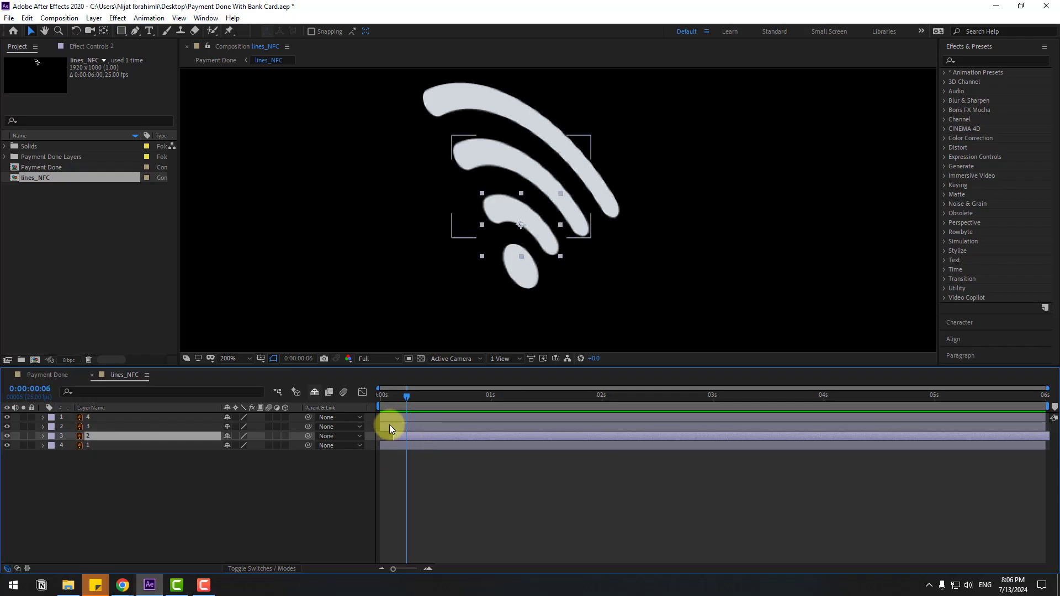
left_click_drag(389, 425, 444, 397)
key("Page_Down")
key("Page_Down")
key("Page_Down")
left_click_drag(177, 489, 113, 350)
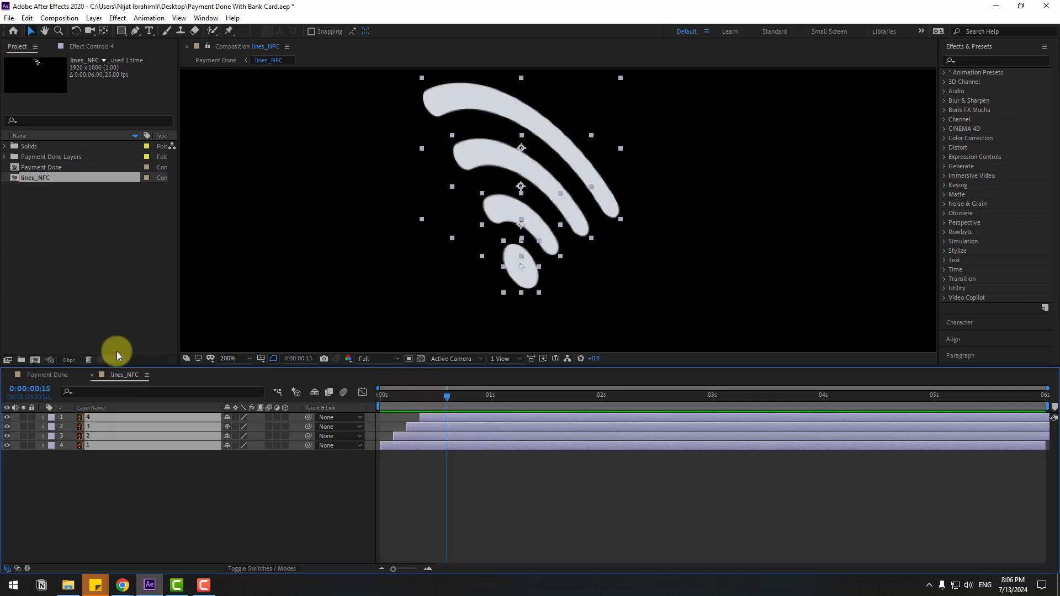
Step: Split the four arc layers at the current frame and offset a duplicate set about 0.6 s later
left_click(27, 18)
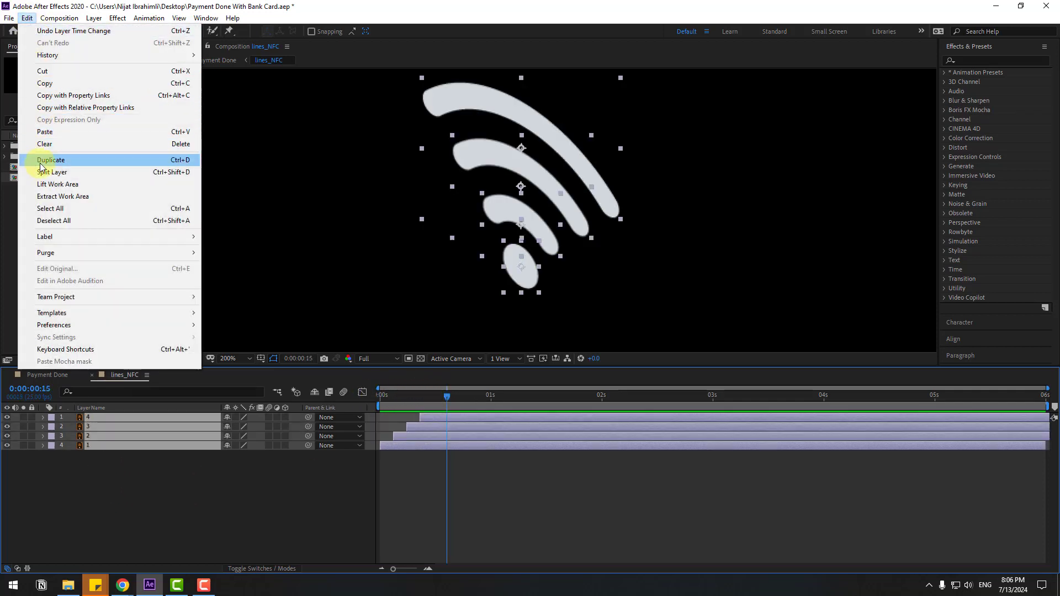
left_click(52, 171)
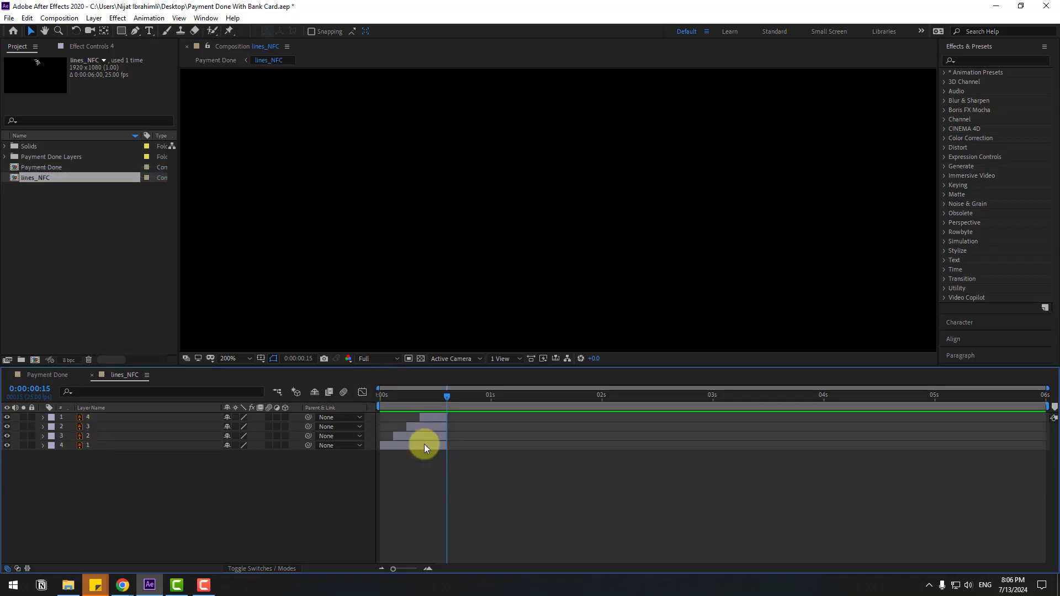
left_click_drag(147, 468, 97, 392)
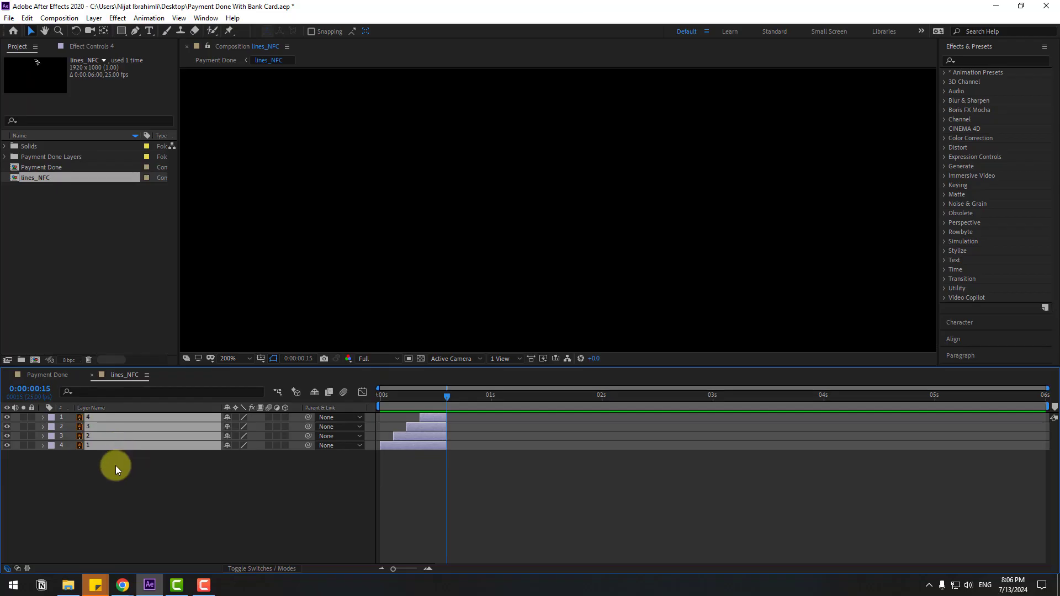
key("ctrl+d")
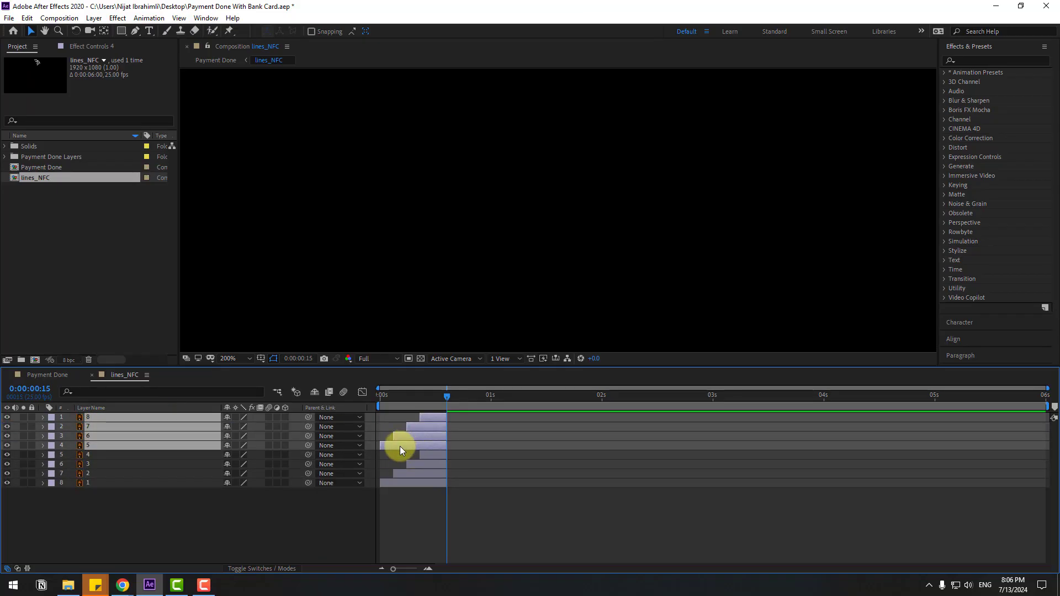
left_click_drag(400, 446, 465, 443)
Step: Nudge the copies slightly later after previewing, then duplicate them again as a later third round
scroll(608, 270, "down", 4)
key("space")
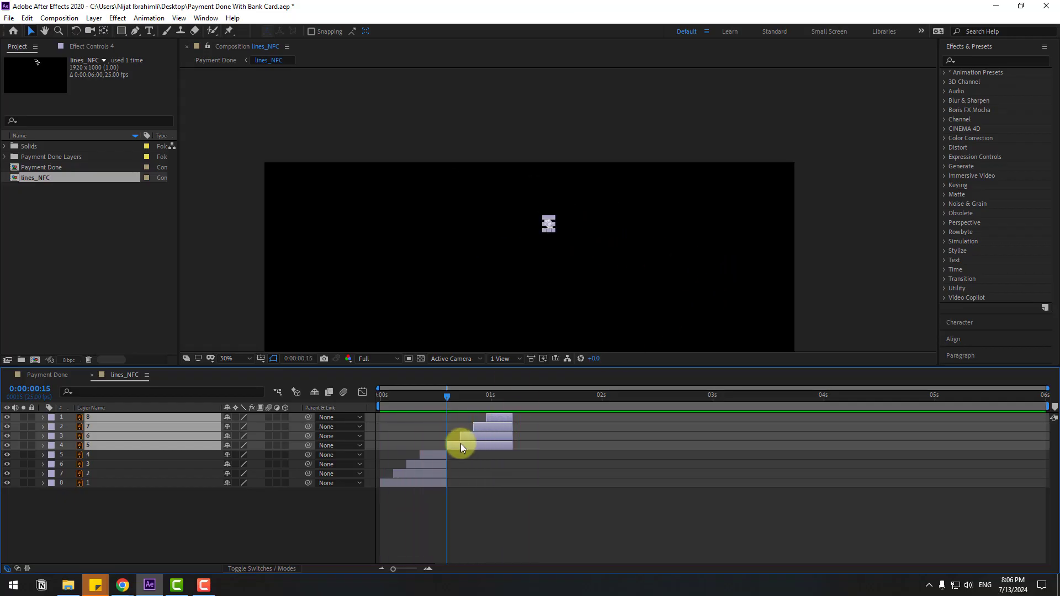
left_click_drag(461, 443, 476, 446)
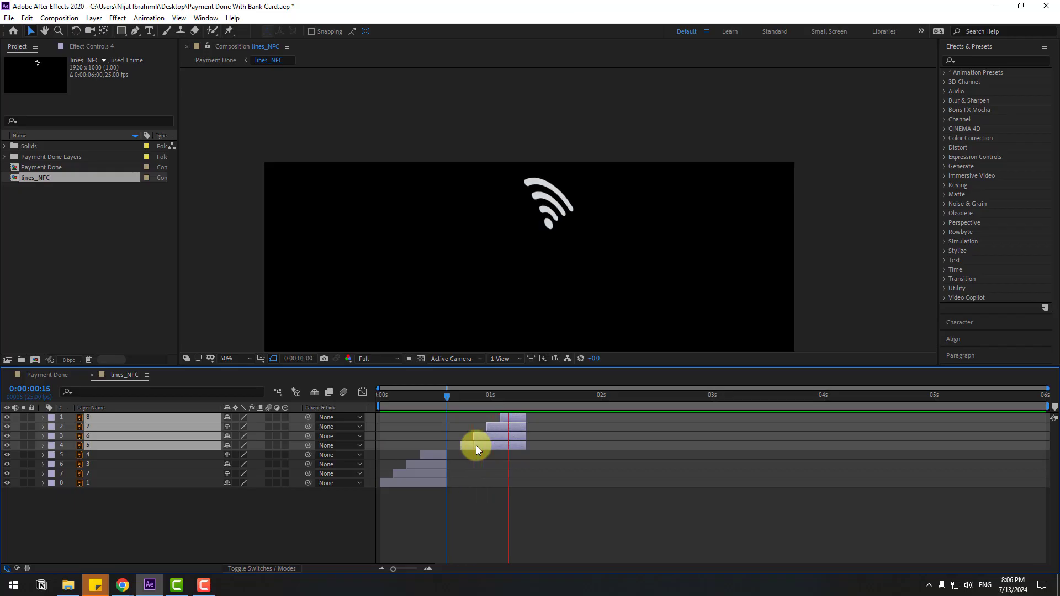
key("space")
key("ctrl+d")
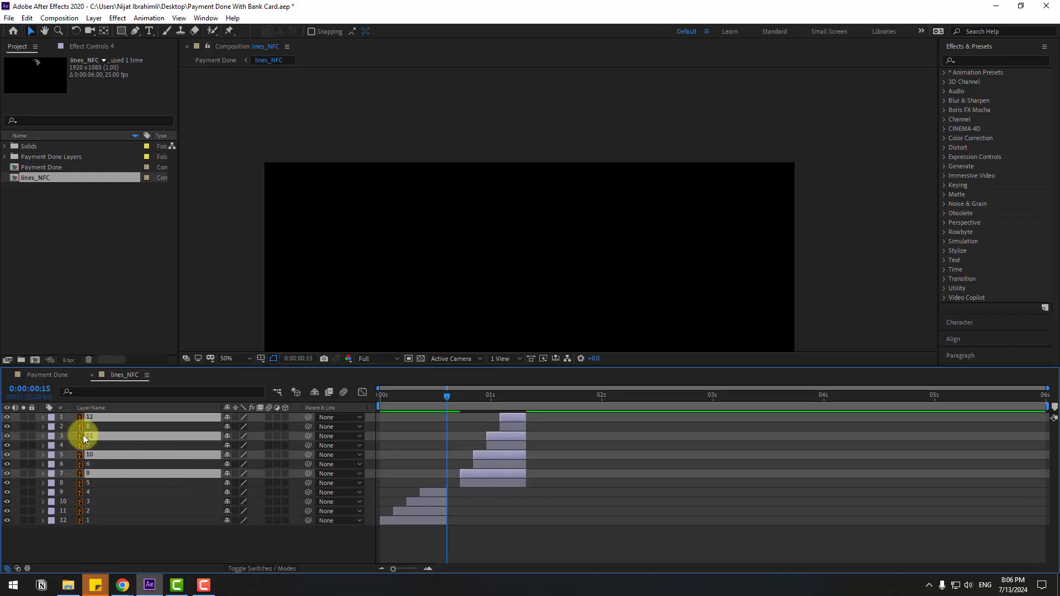
left_click_drag(474, 437, 561, 447)
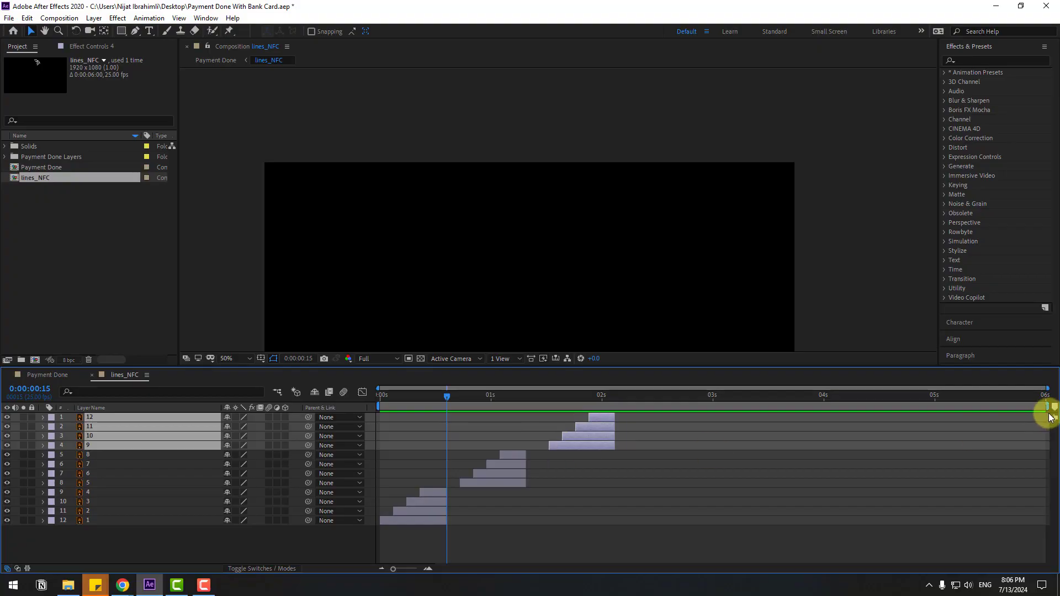
Step: Trim lines_NFC to a work area ending near 2.2 s (0:00:02:04) and return to Payment Done
left_click_drag(1046, 411, 623, 439)
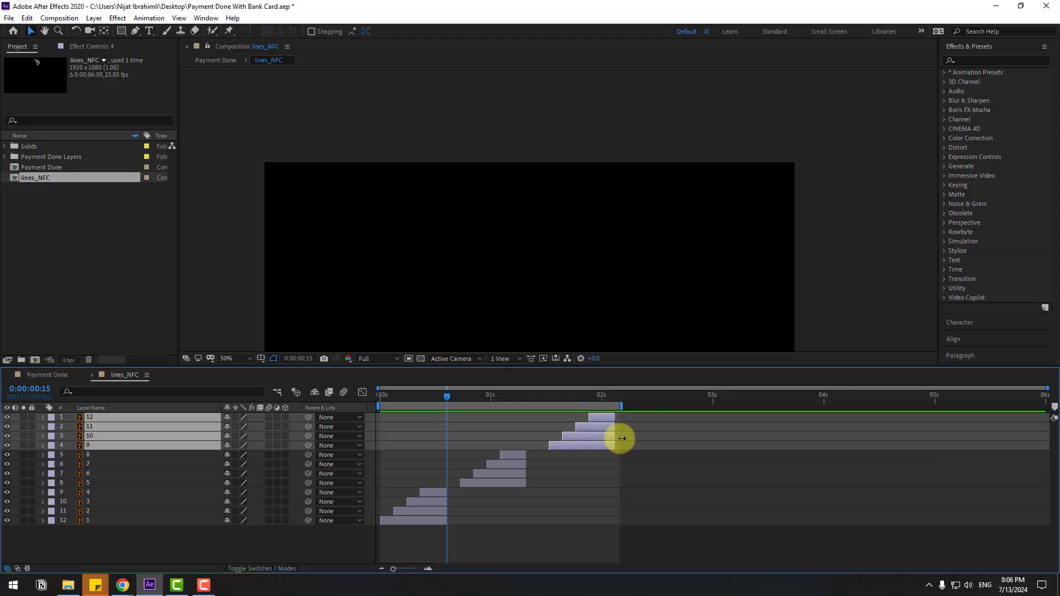
right_click(611, 407)
left_click(621, 435)
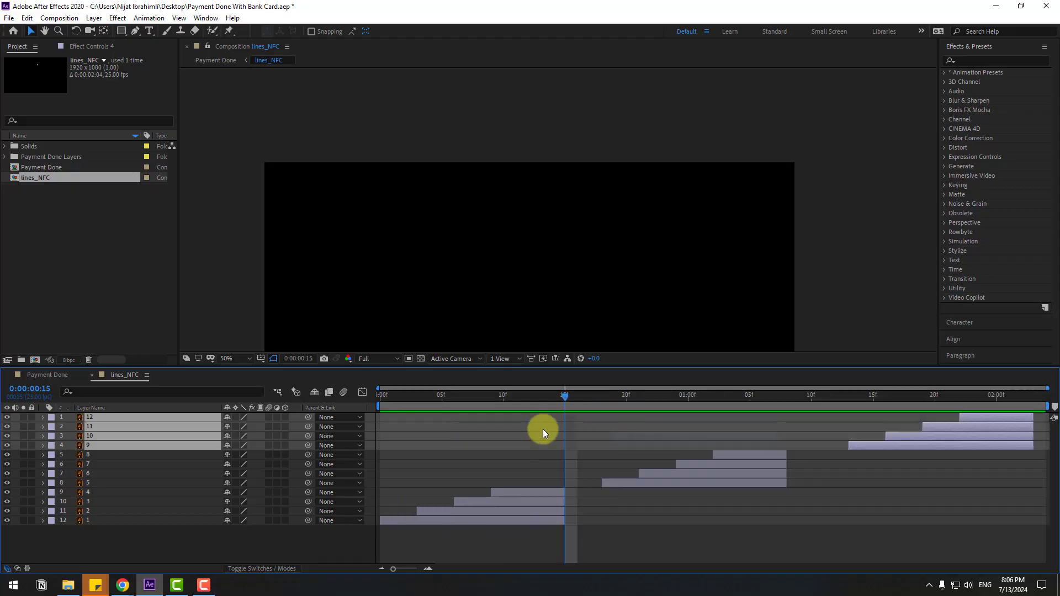
left_click(90, 375)
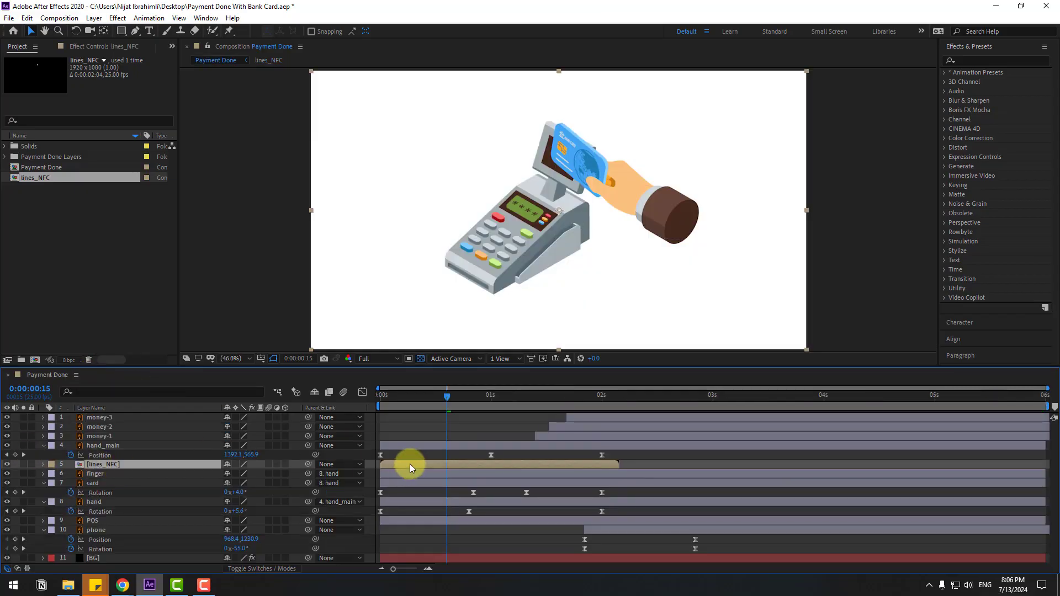
Step: Move the lines_NFC layer to start near 1.6 s and scrub to check the wave timing
left_click_drag(410, 464, 577, 466)
left_click_drag(415, 397, 521, 392)
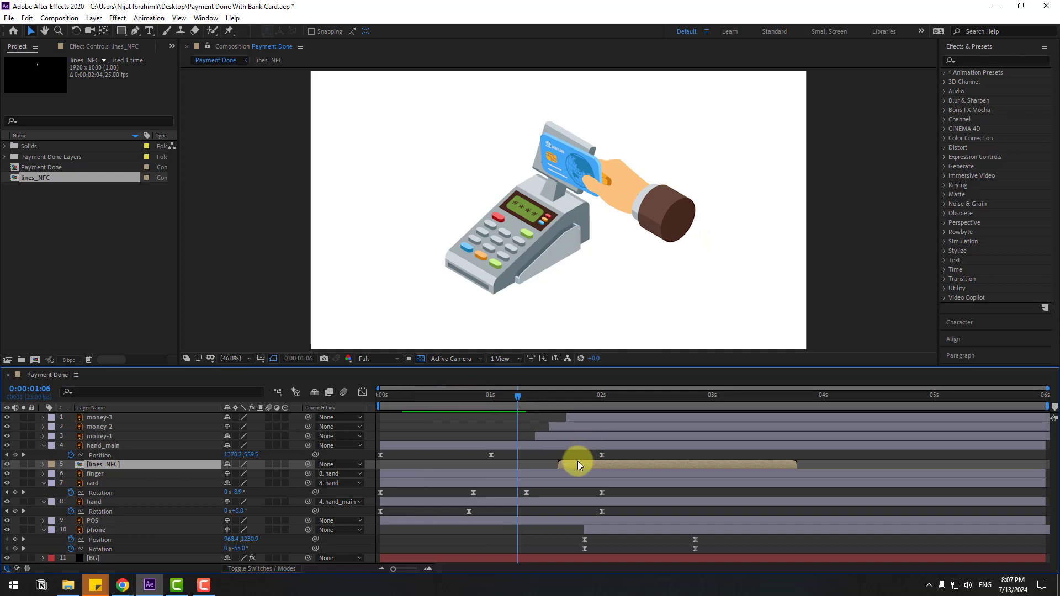